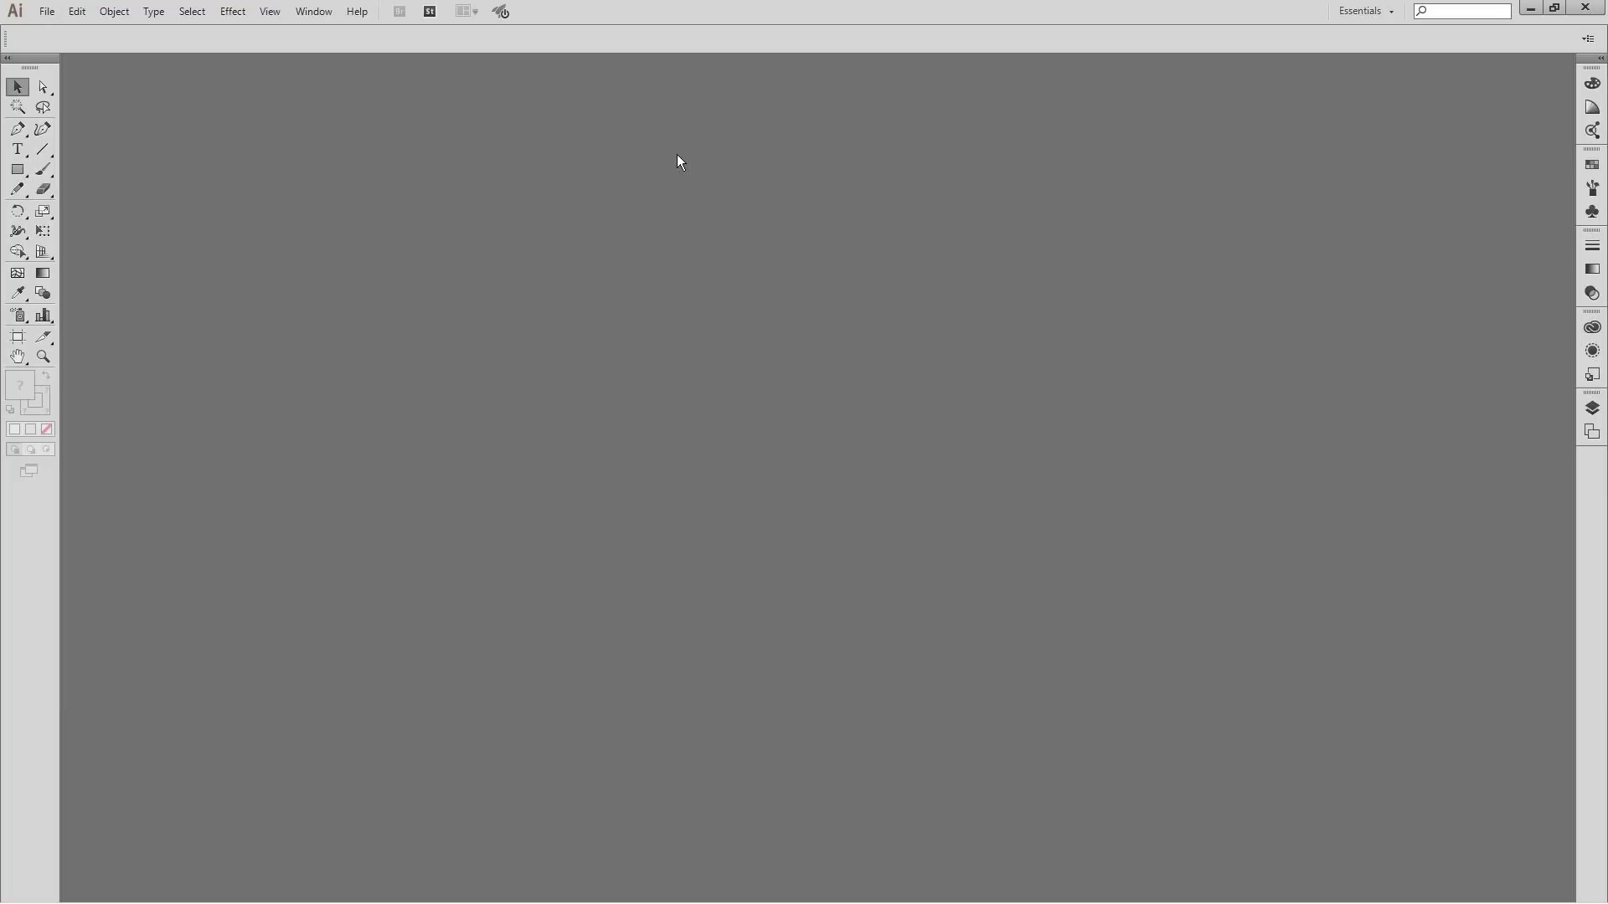
- Open phoenix .jpg from the Desktop and convert the placed image to vector artwork with Image Trace
{"action": "left_click", "coordinate": [47, 11]}
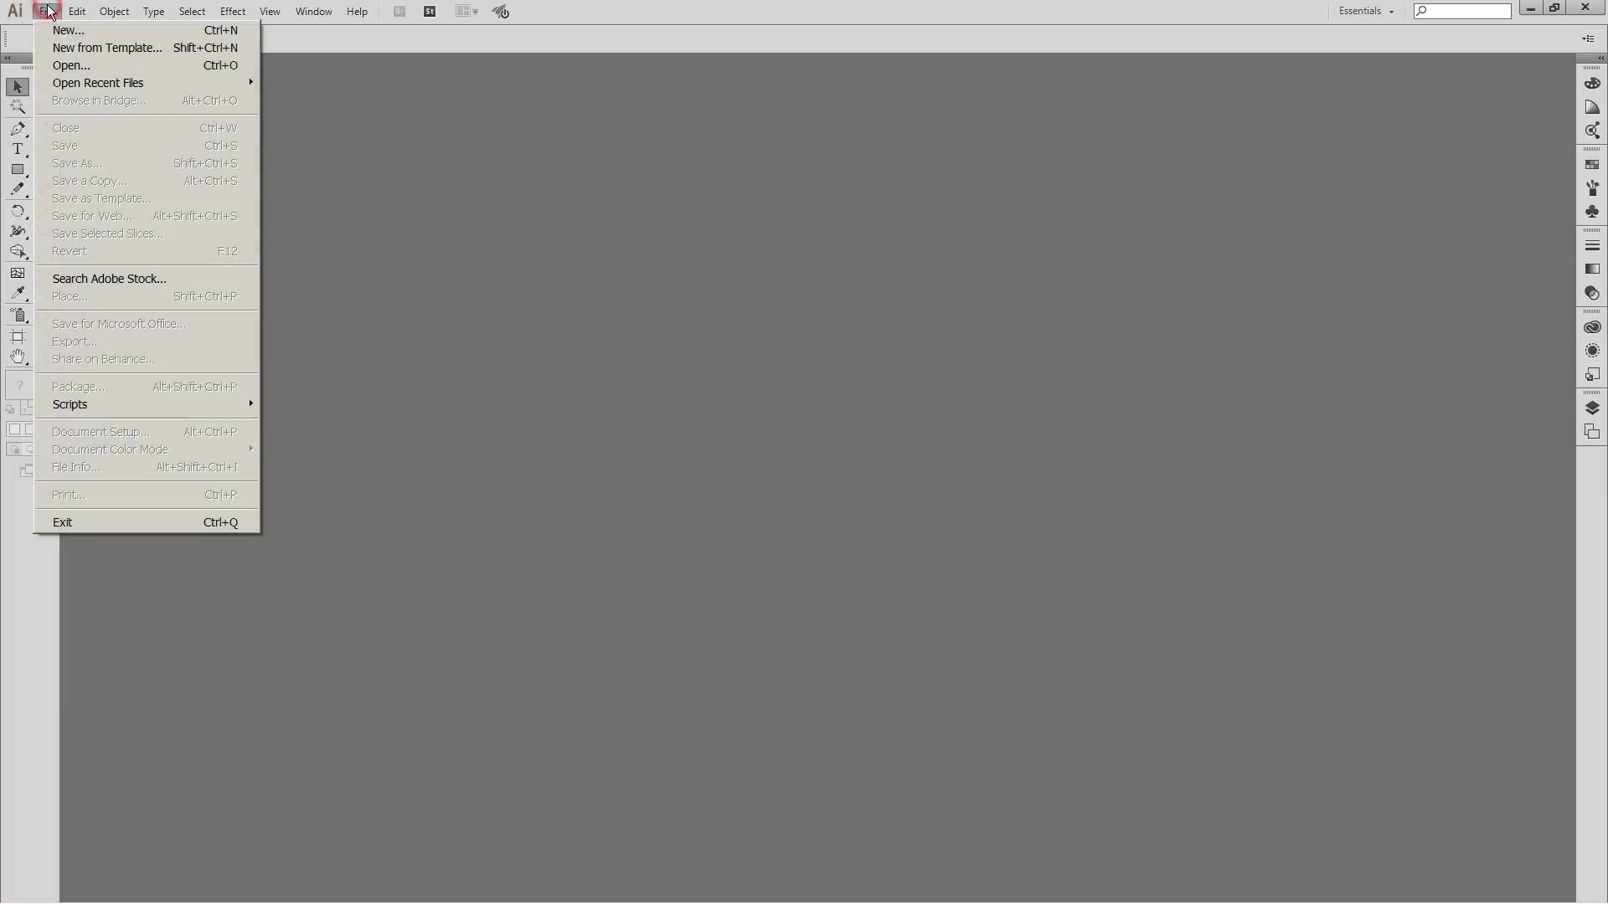
{"action": "left_click", "coordinate": [87, 62]}
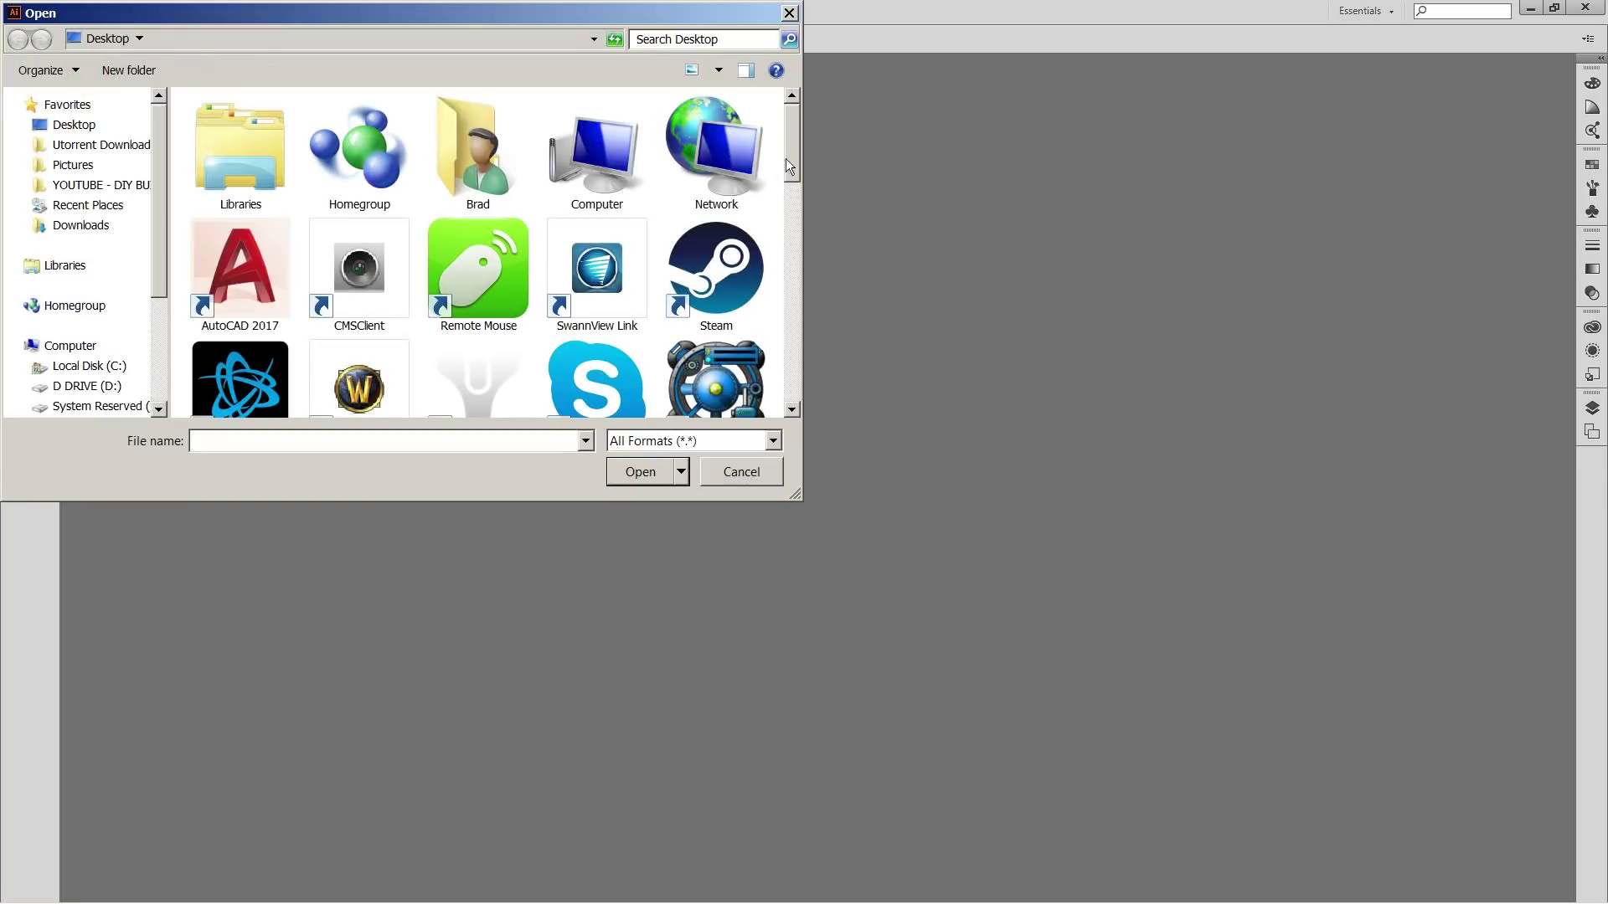
{"action": "left_click_drag", "start_coordinate": [790, 158], "coordinate": [807, 399]}
{"action": "left_click", "coordinate": [714, 249]}
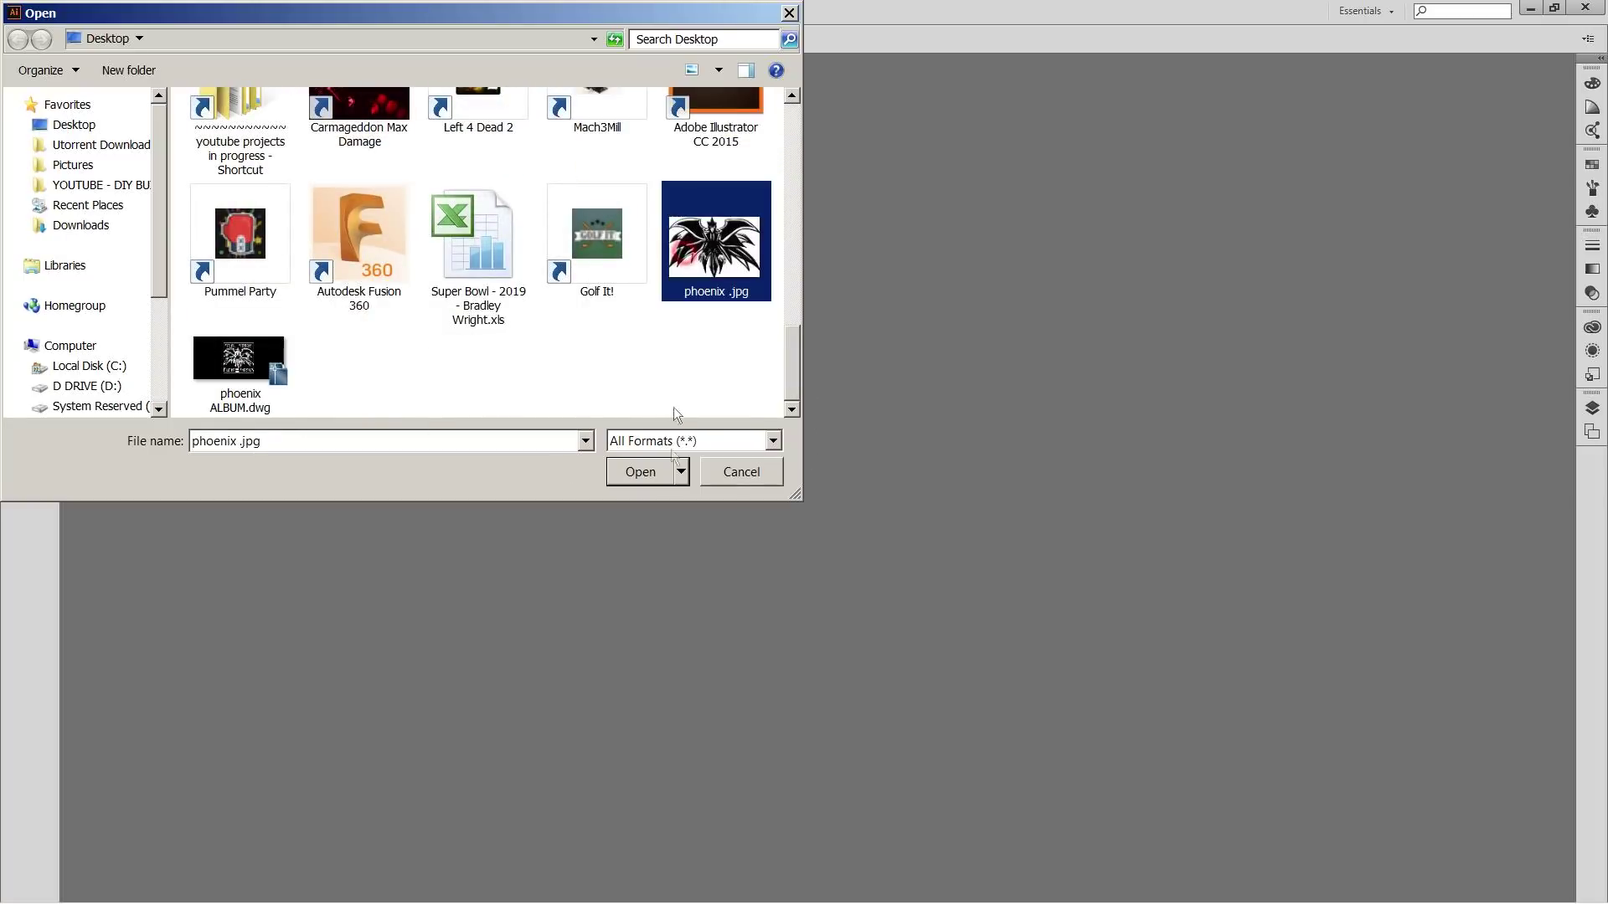
{"action": "left_click", "coordinate": [654, 471]}
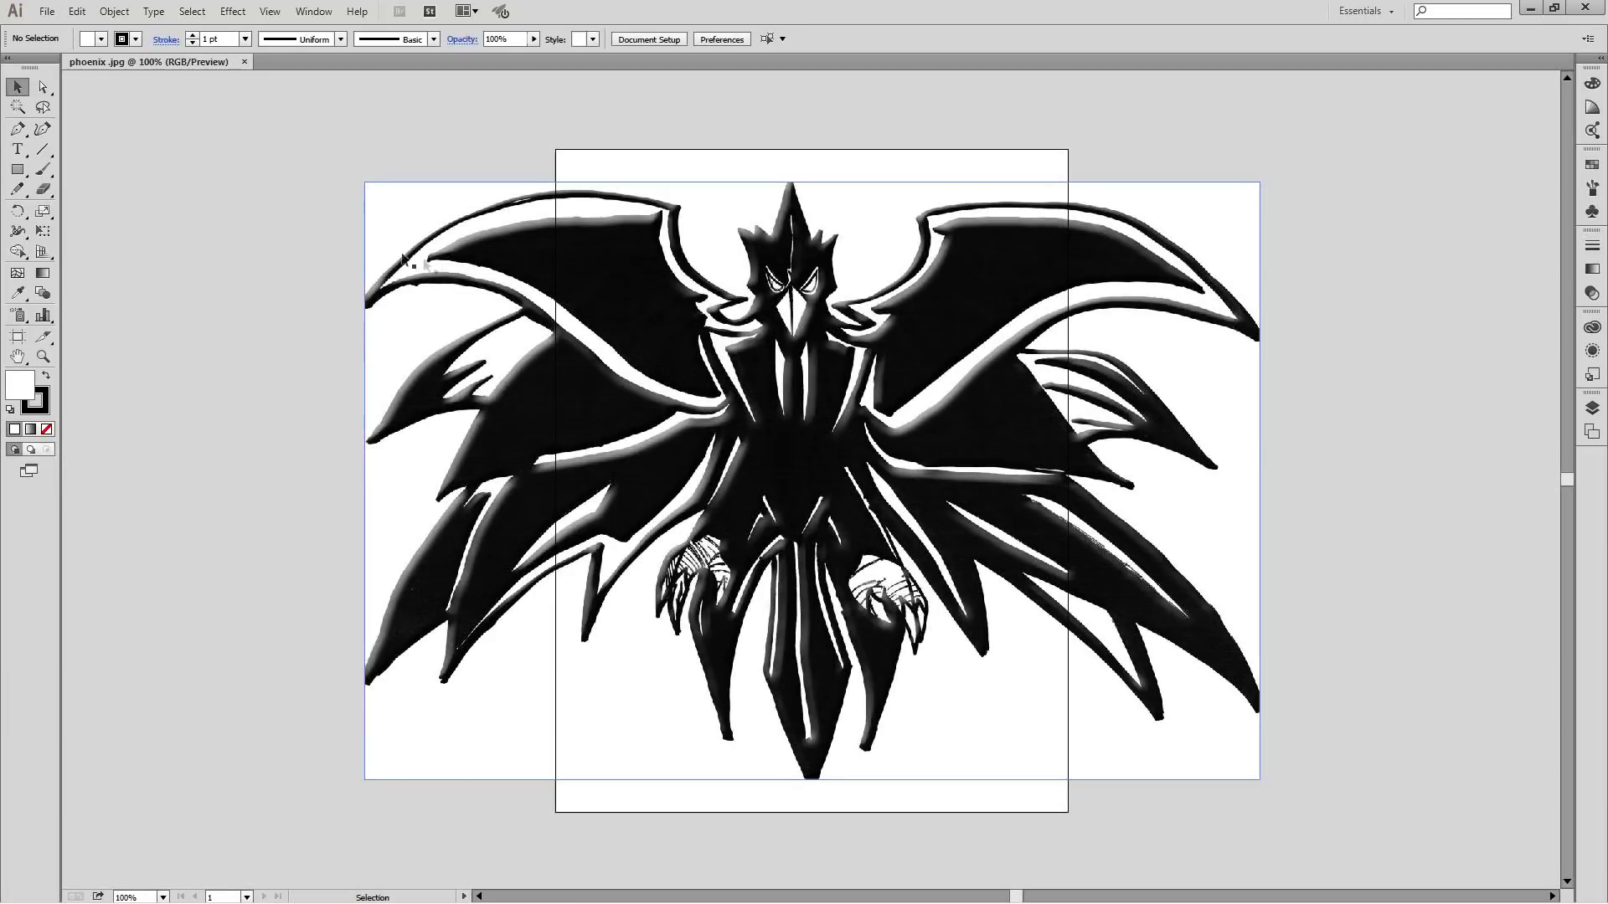
{"action": "left_click", "coordinate": [395, 201]}
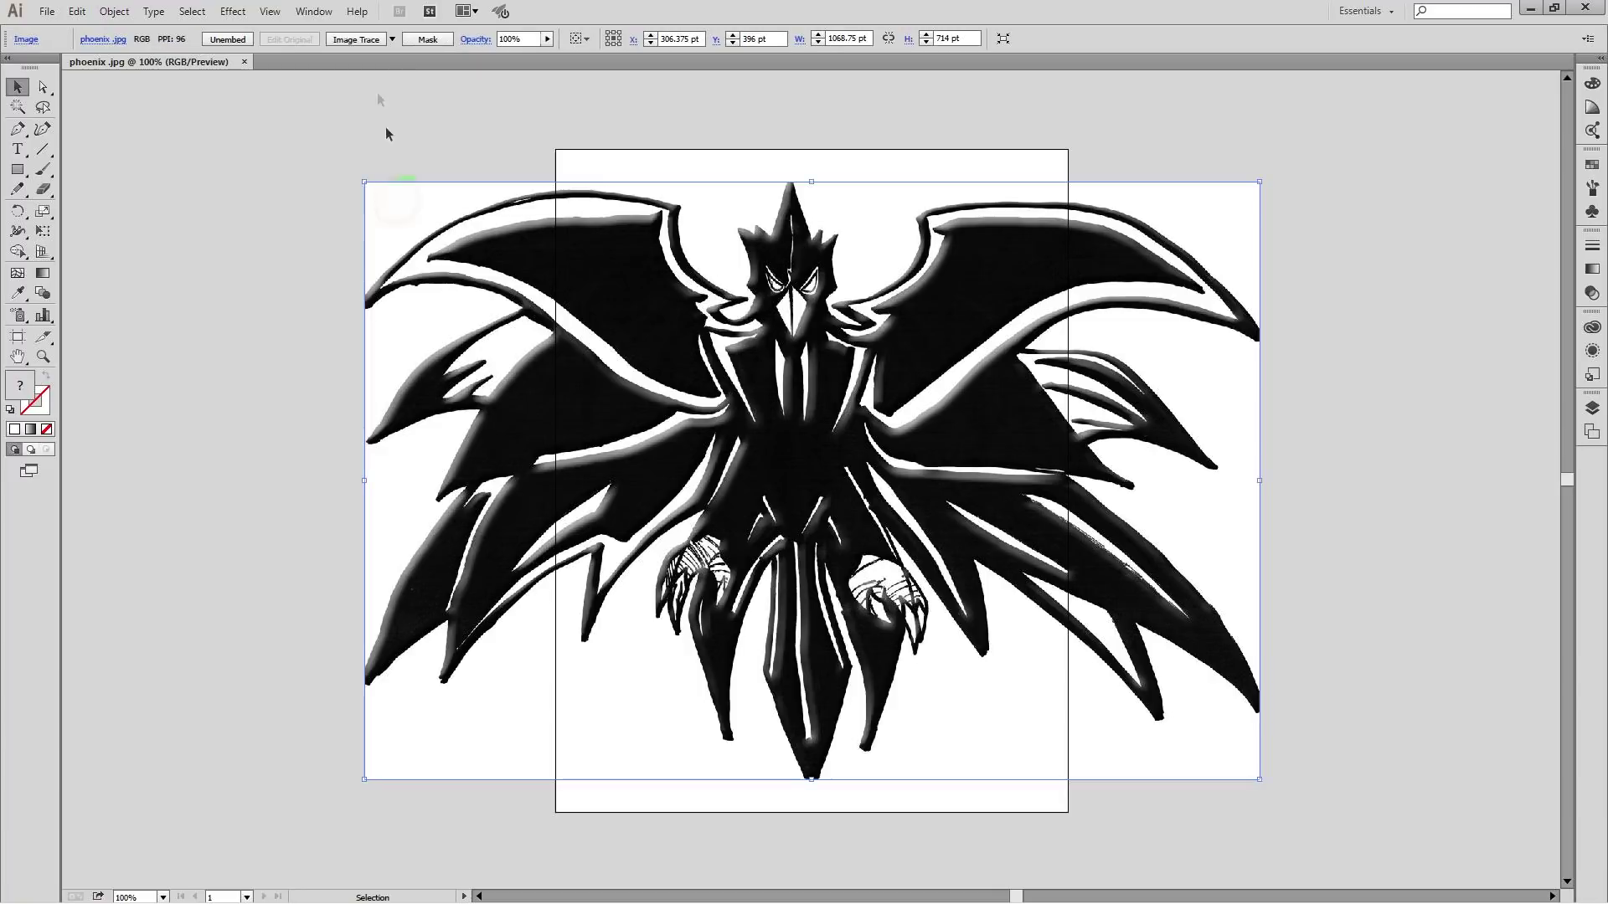
{"action": "left_click", "coordinate": [365, 41]}
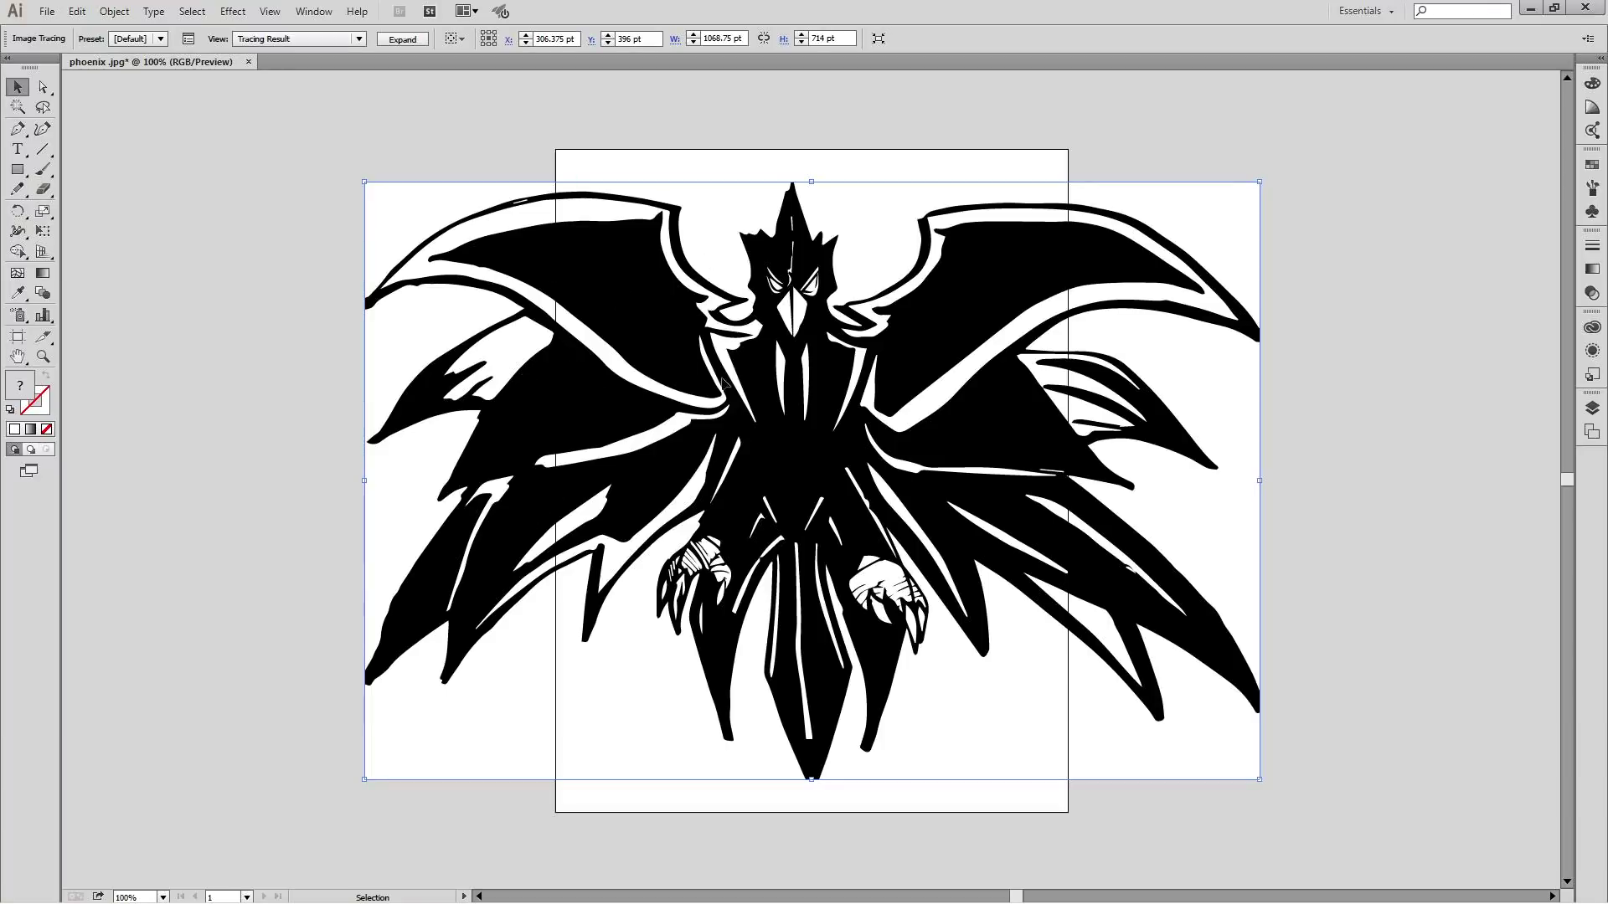
- Export the traced phoenix to the Desktop as an AutoCAD Drawing named phoenix .dwg
{"action": "left_click", "coordinate": [48, 11]}
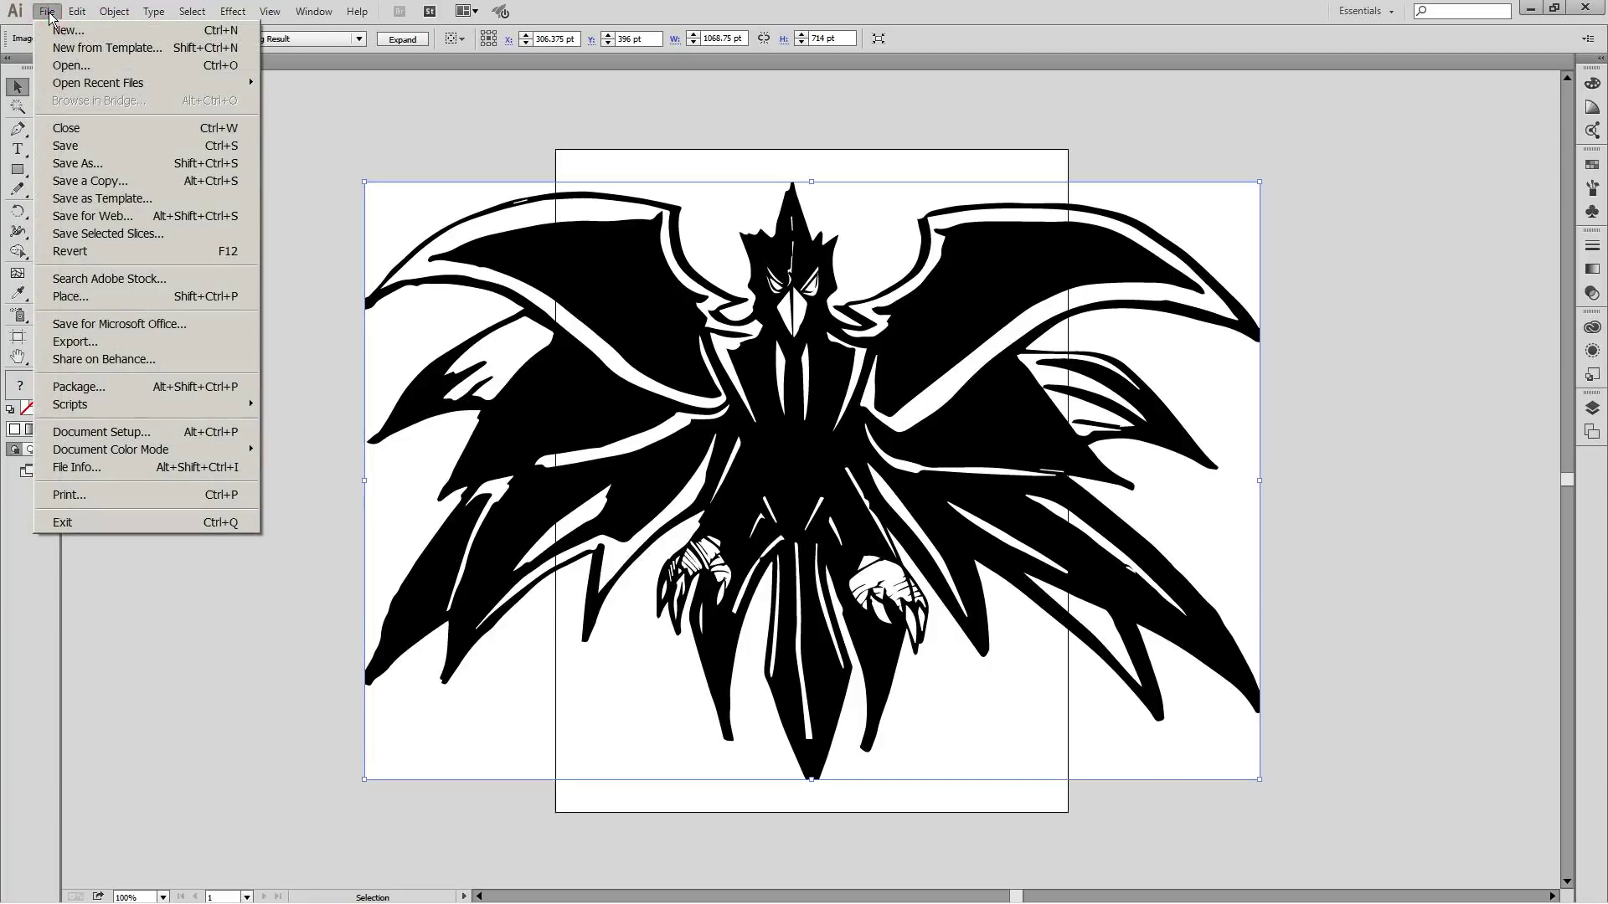
{"action": "left_click", "coordinate": [98, 342]}
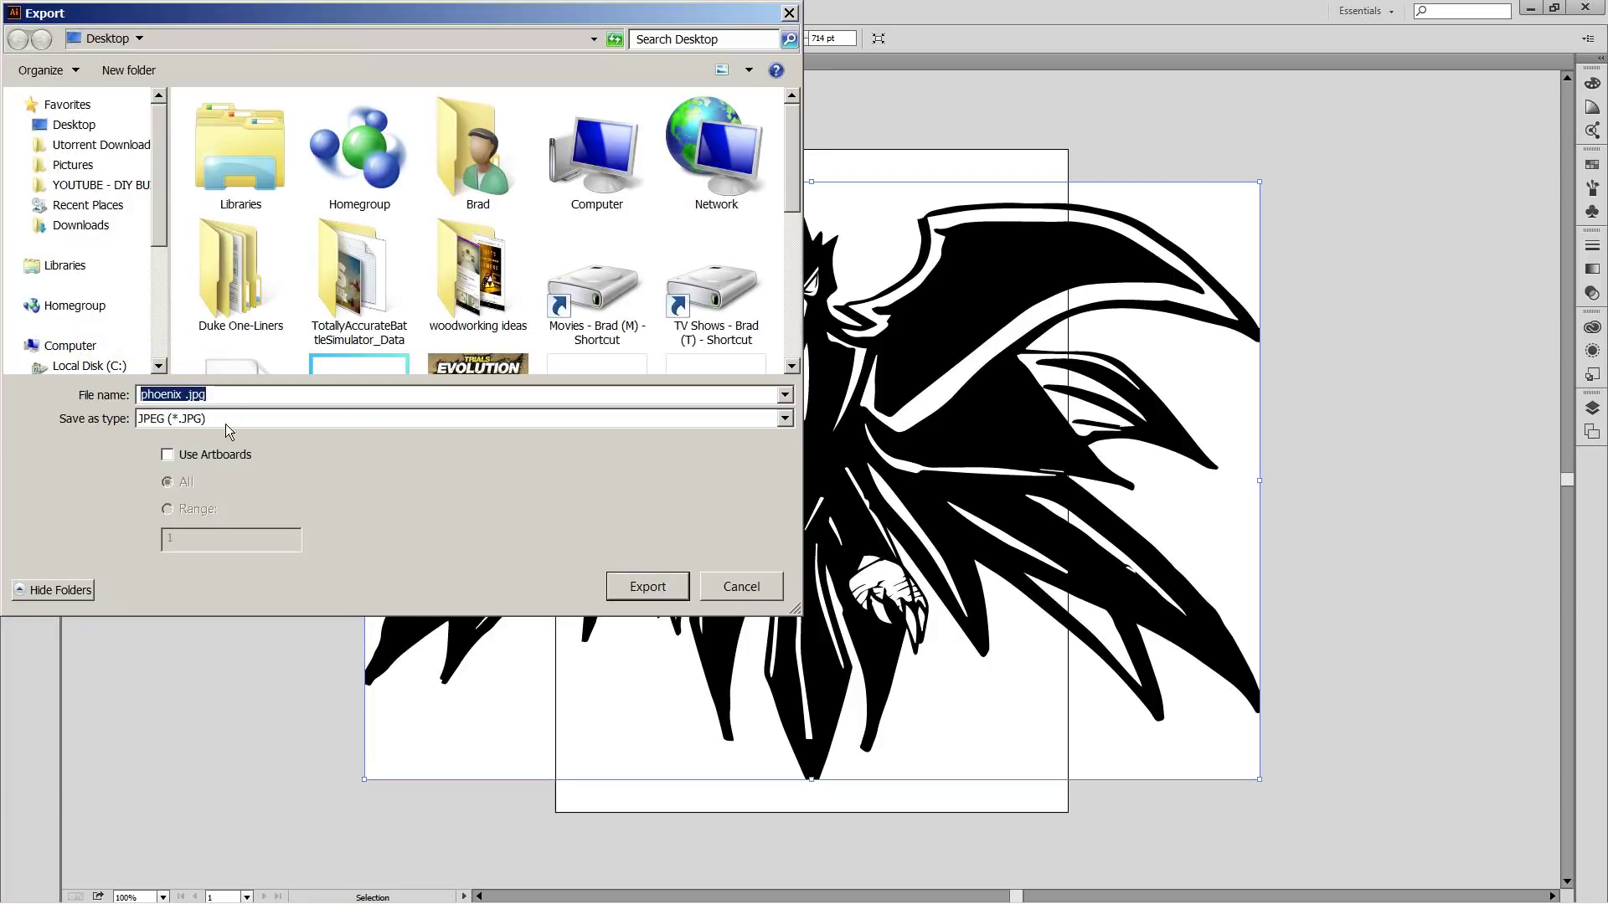
{"action": "left_click", "coordinate": [226, 423]}
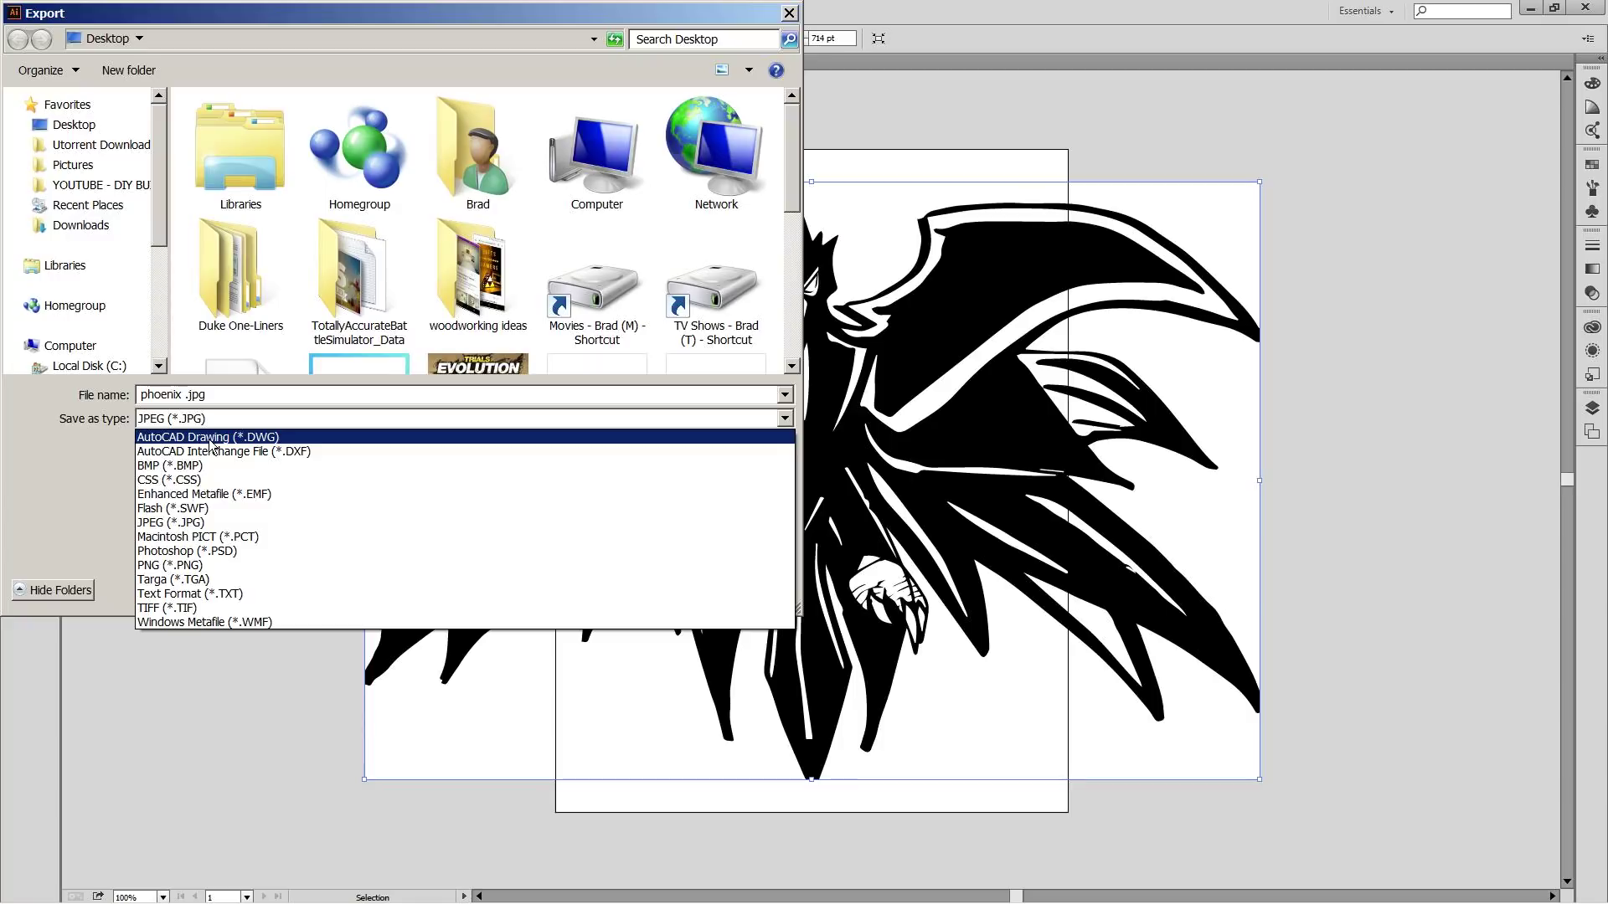
{"action": "left_click", "coordinate": [207, 439]}
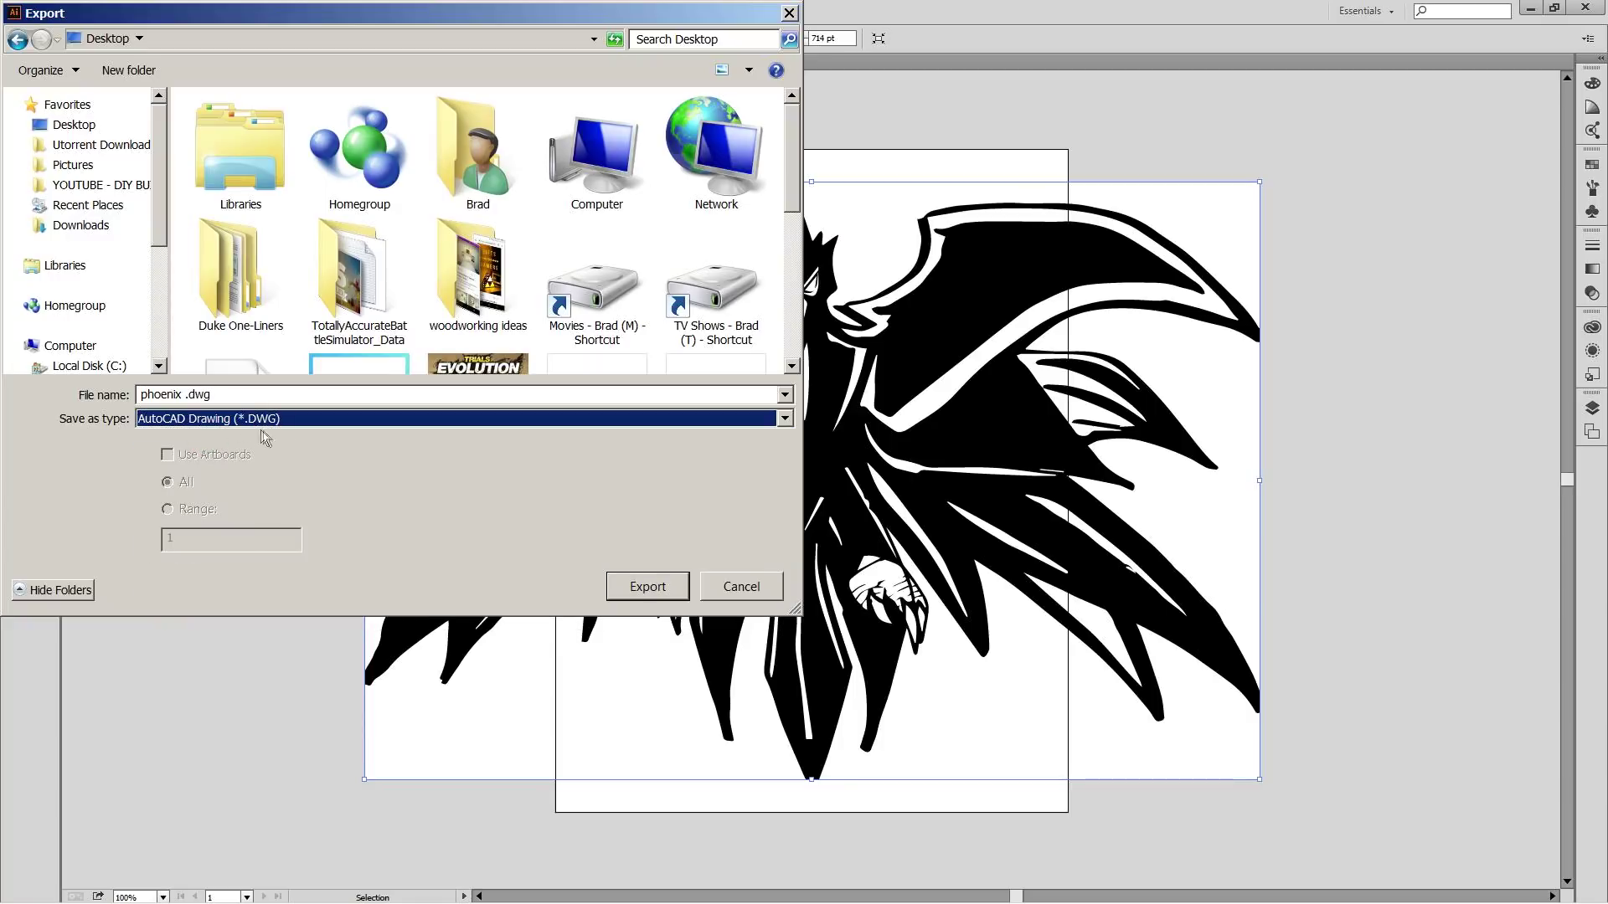
{"action": "left_click", "coordinate": [642, 586]}
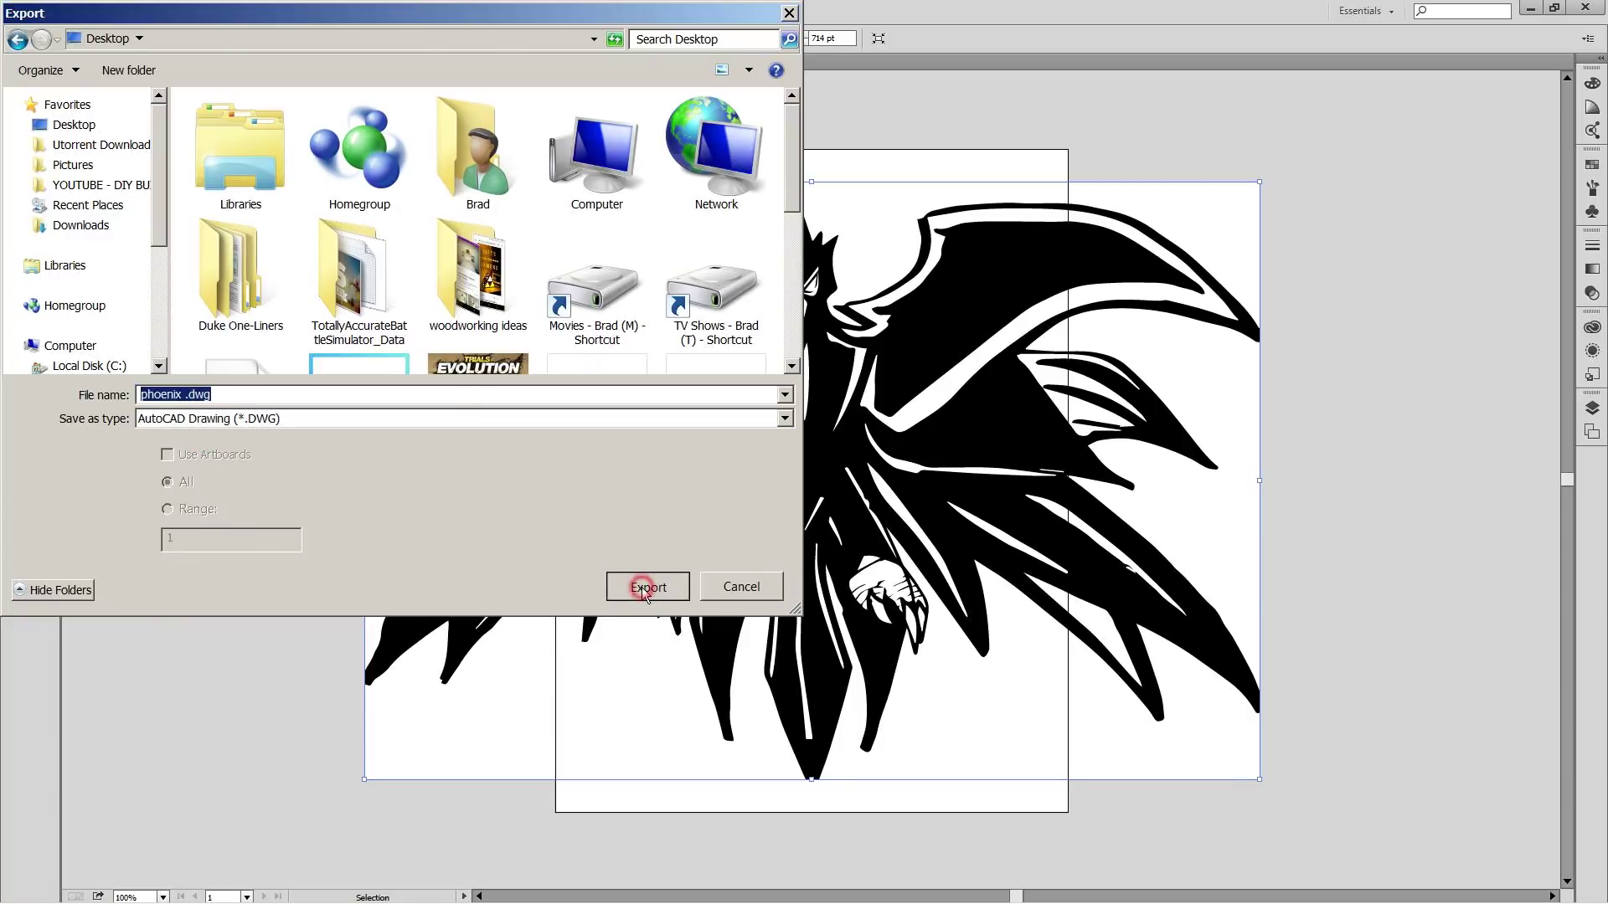
{"action": "left_click", "coordinate": [775, 520]}
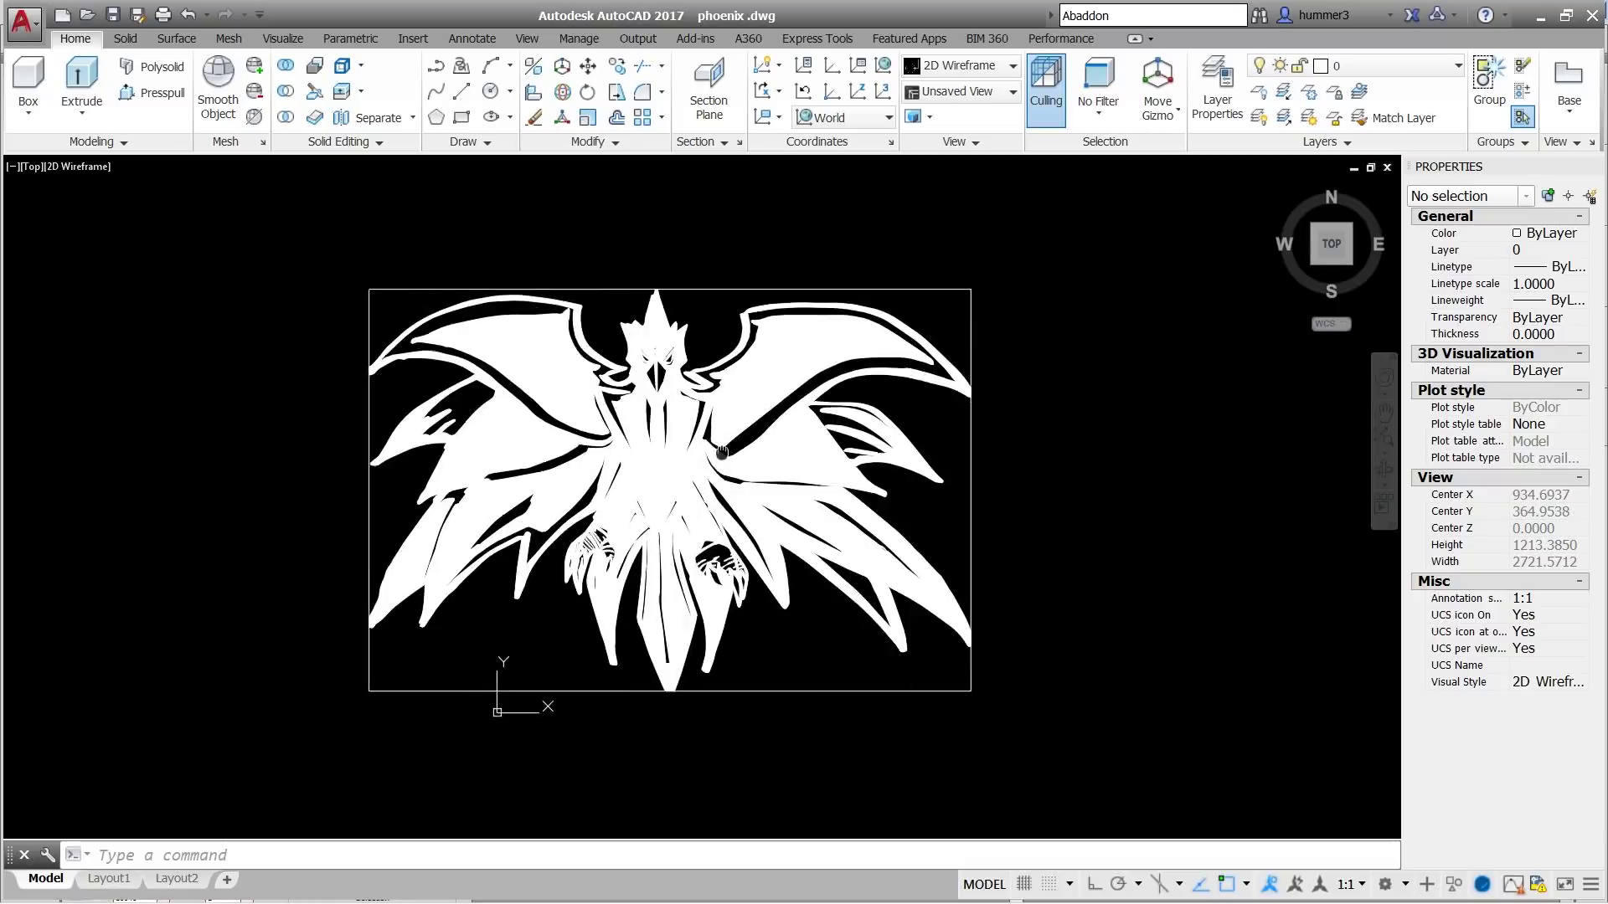
- In AutoCAD, explode the entire phoenix drawing twice to break its nested blocks into separate objects
{"action": "key", "text": "ctrl+a"}
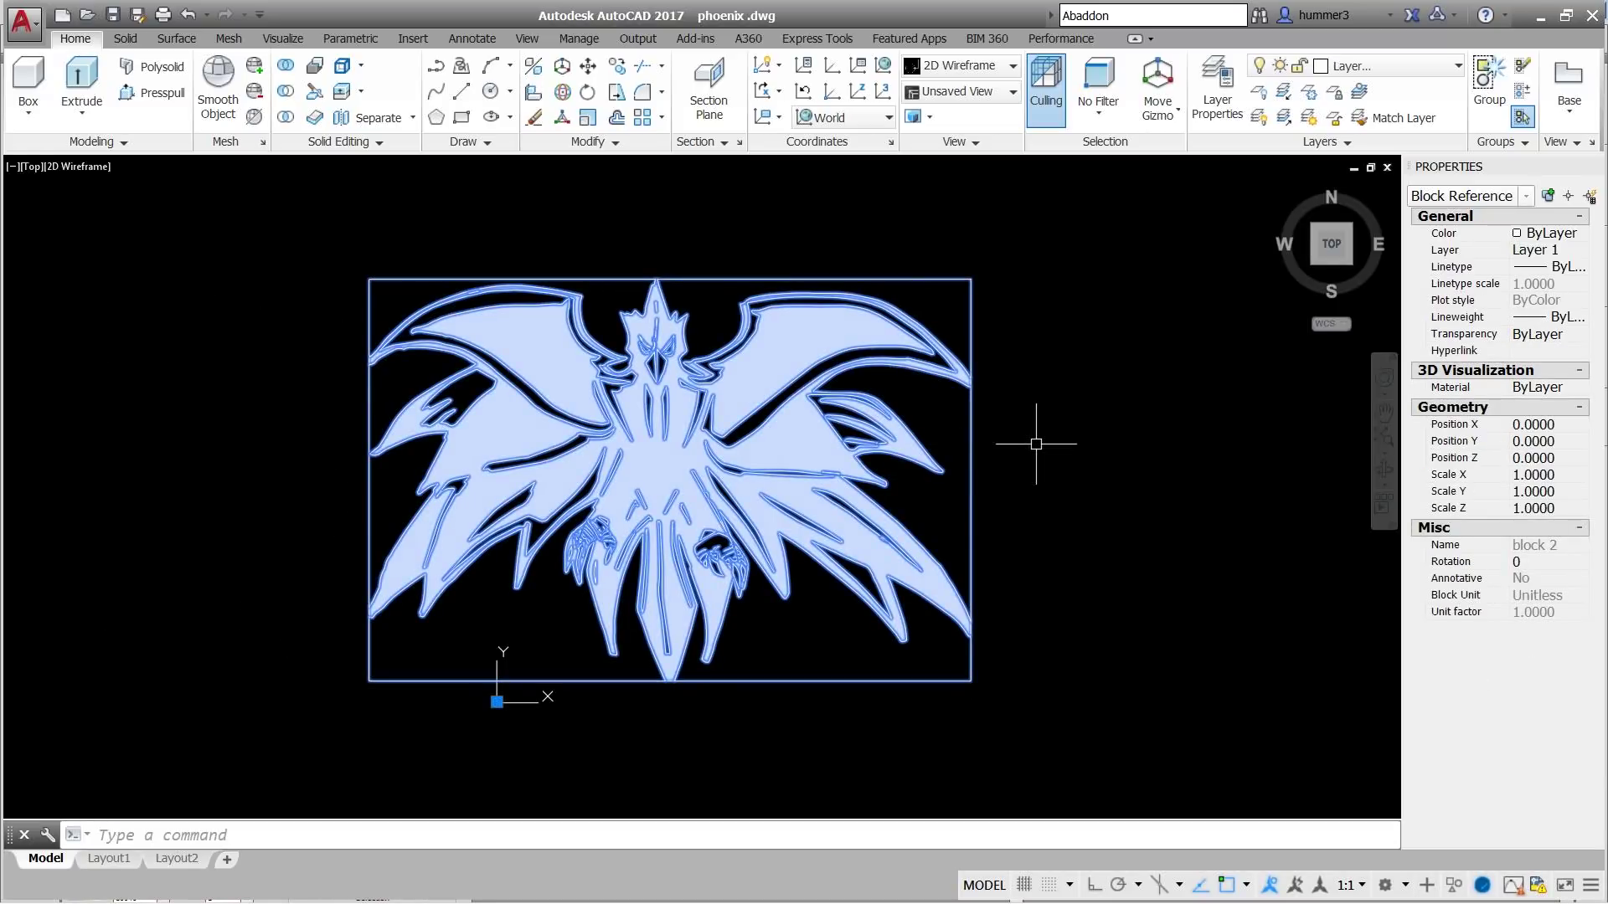
{"action": "type", "text": "x"}
{"action": "key", "text": "Return"}
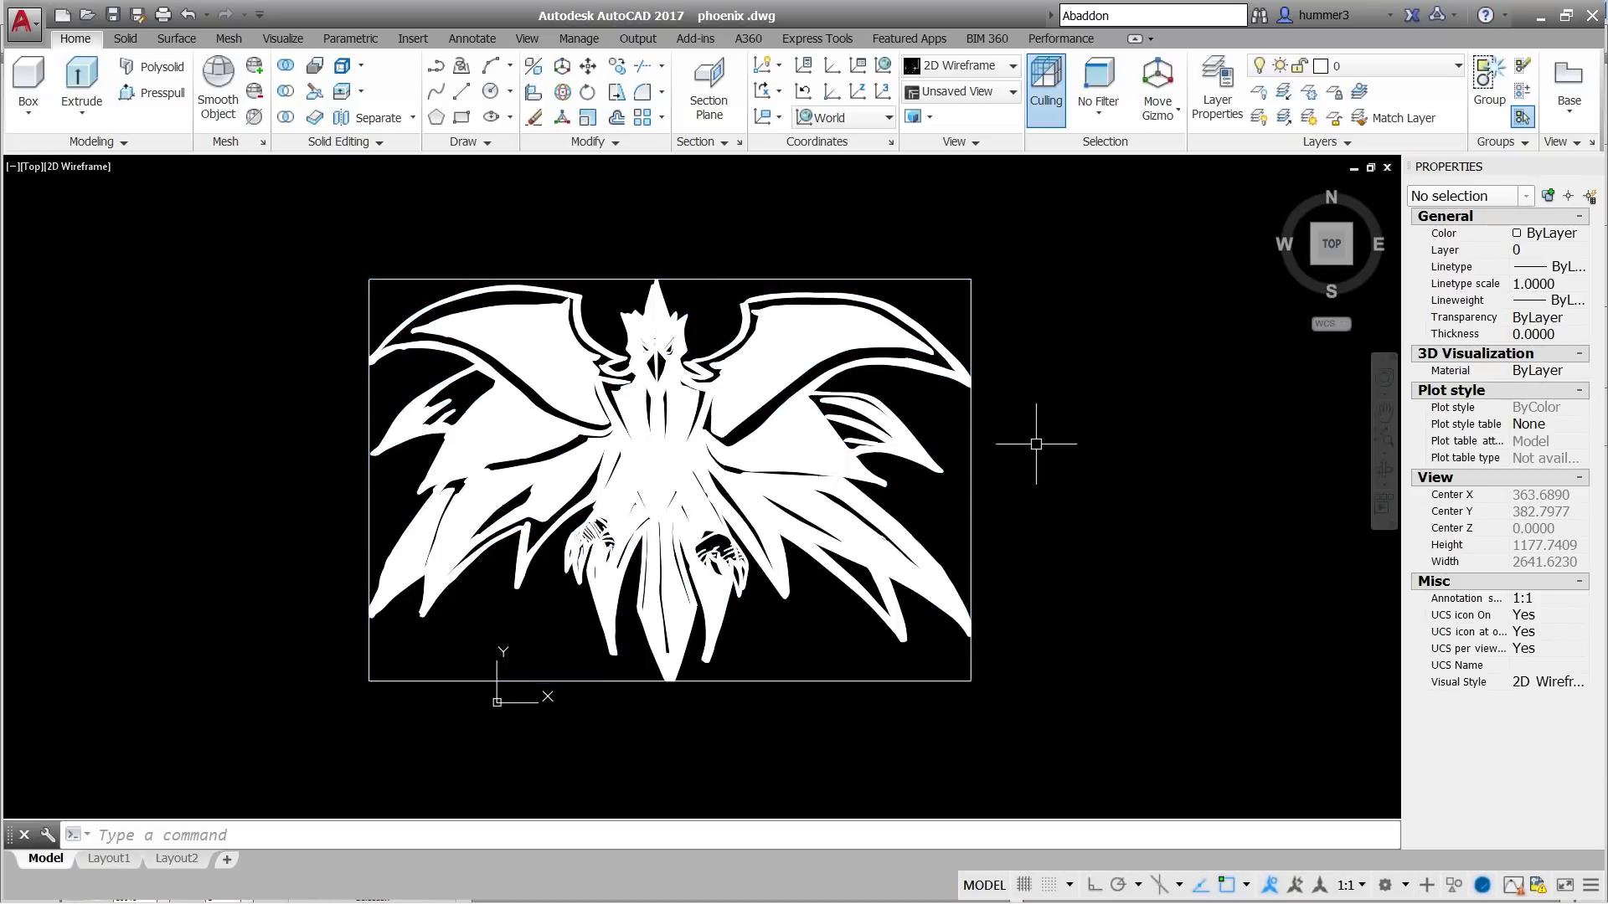
{"action": "key", "text": "ctrl+a"}
{"action": "type", "text": "x"}
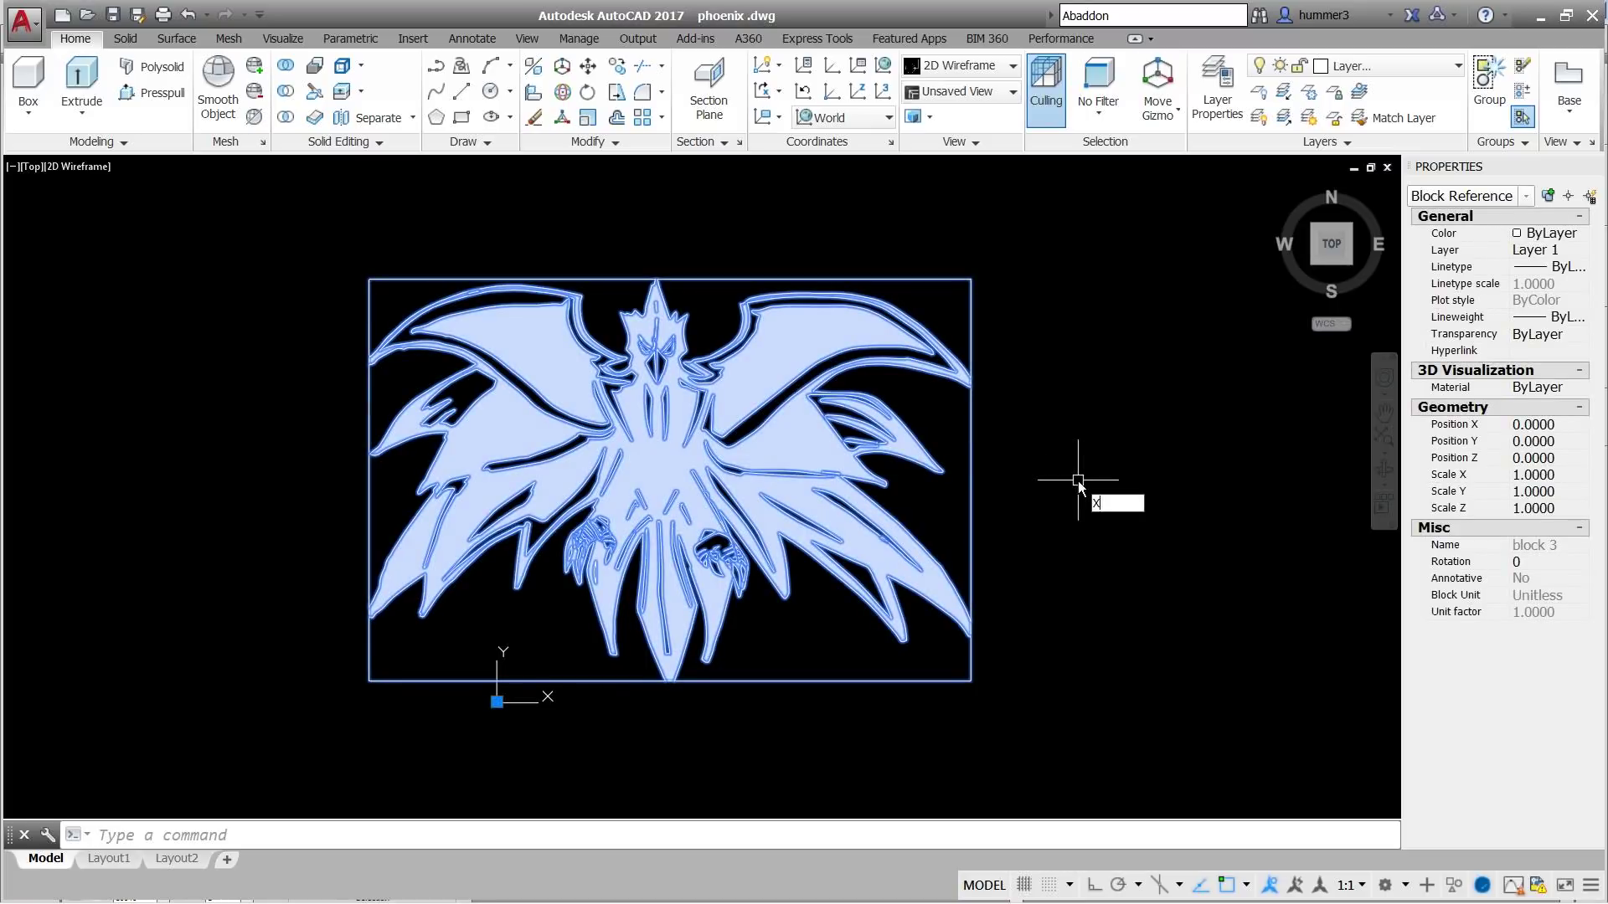
{"action": "key", "text": "Return"}
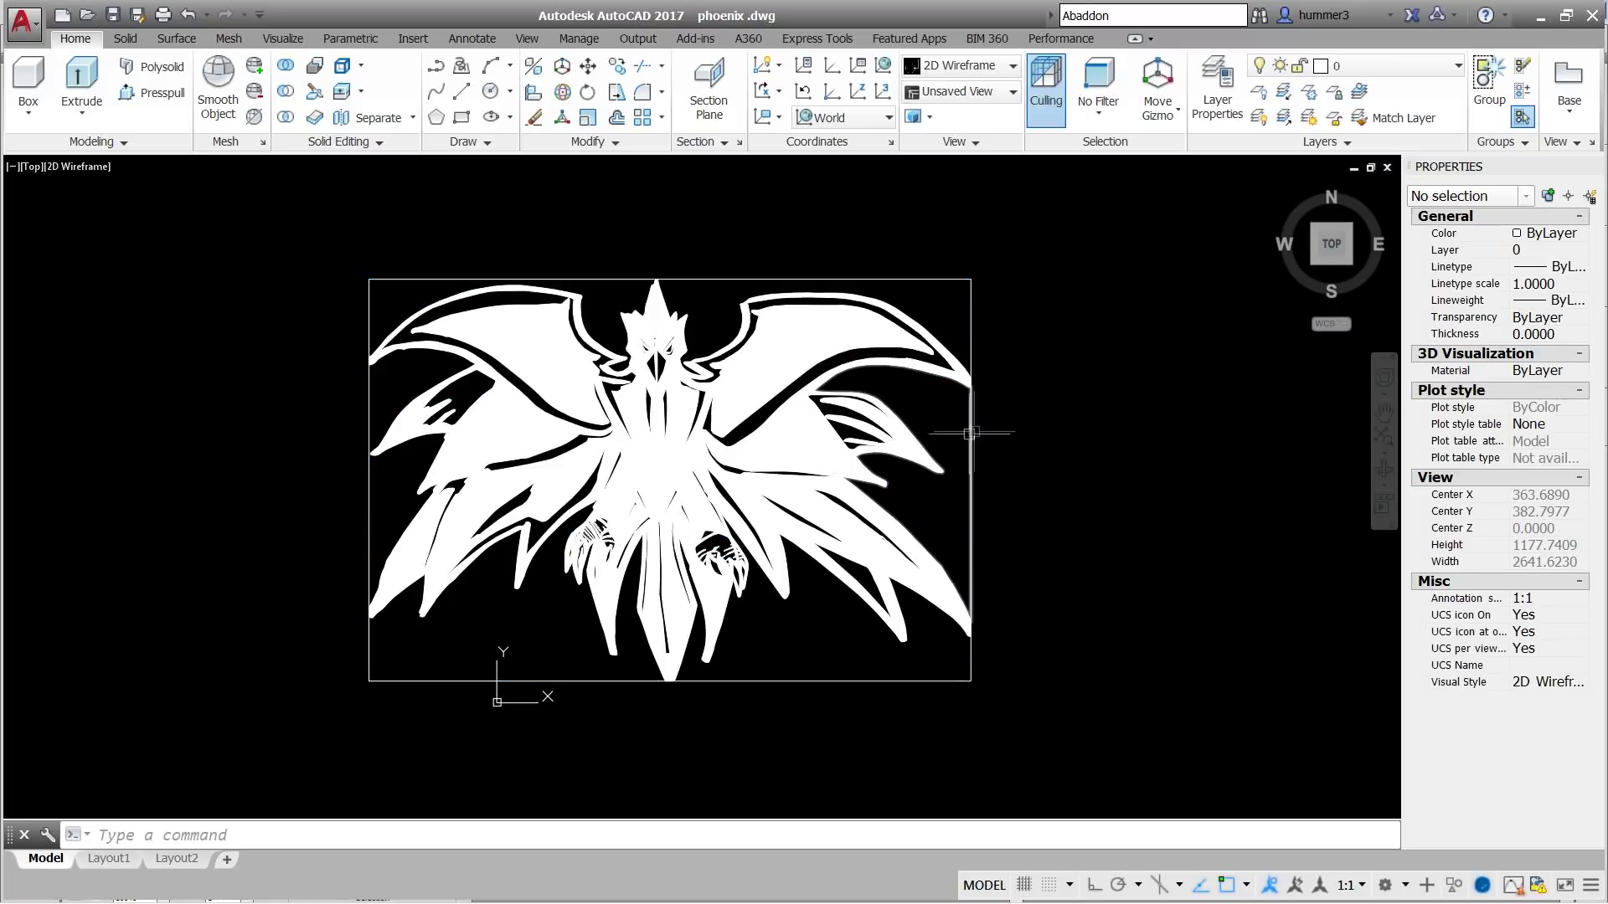
- Delete the background splines that form the rectangular border around the phoenix
{"action": "left_click", "coordinate": [970, 292]}
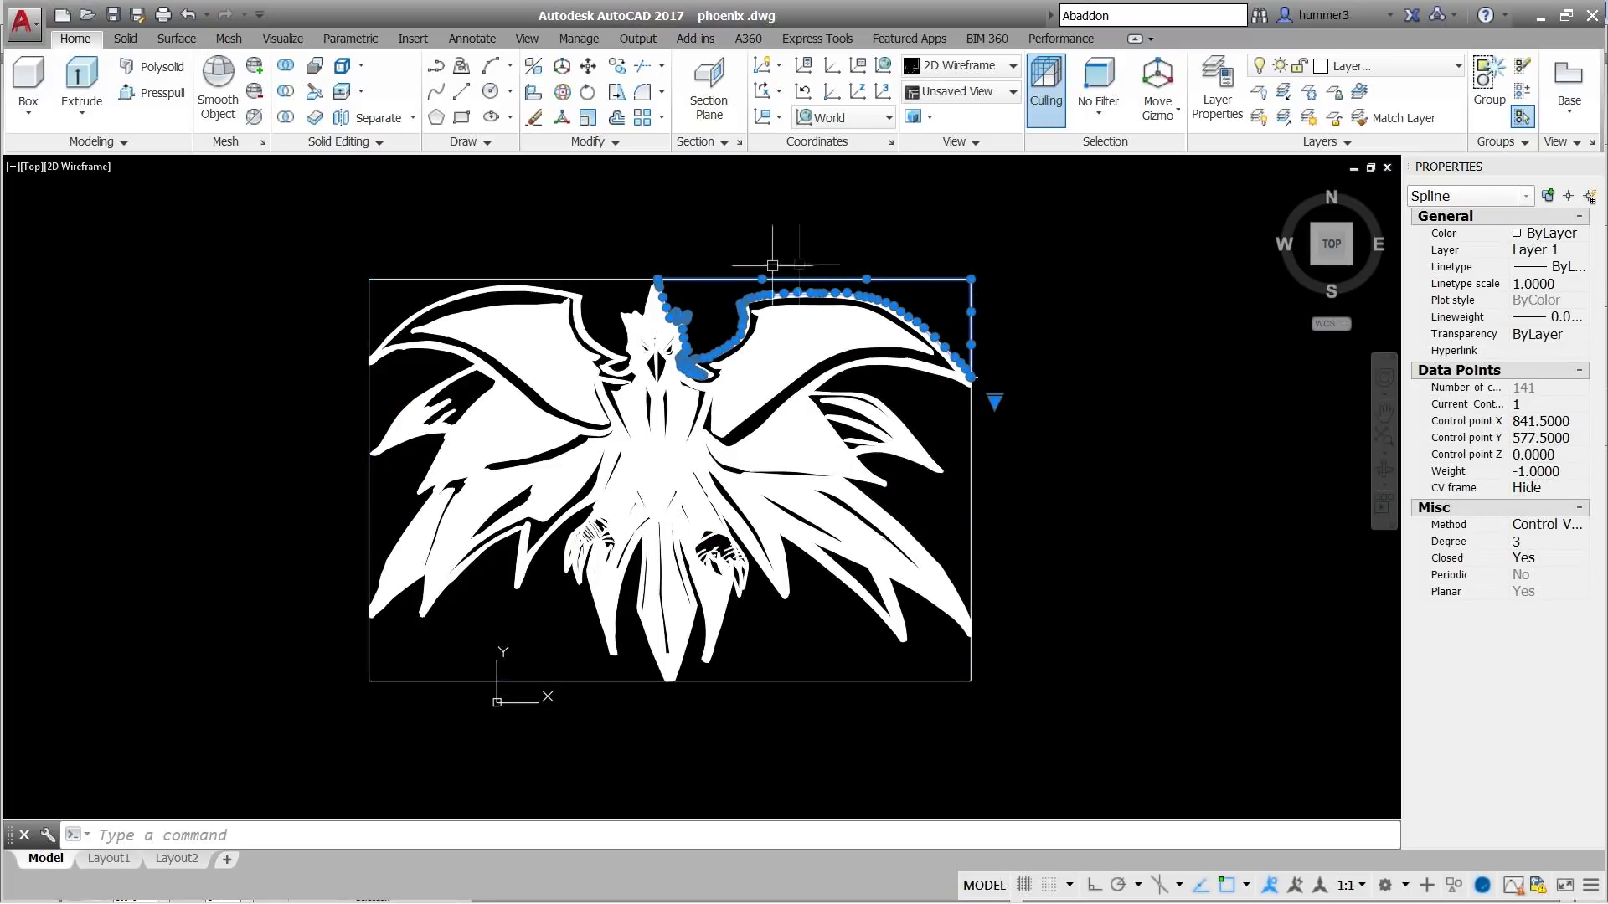
{"action": "key", "text": "Escape"}
{"action": "left_click", "coordinate": [597, 279]}
{"action": "key", "text": "Escape"}
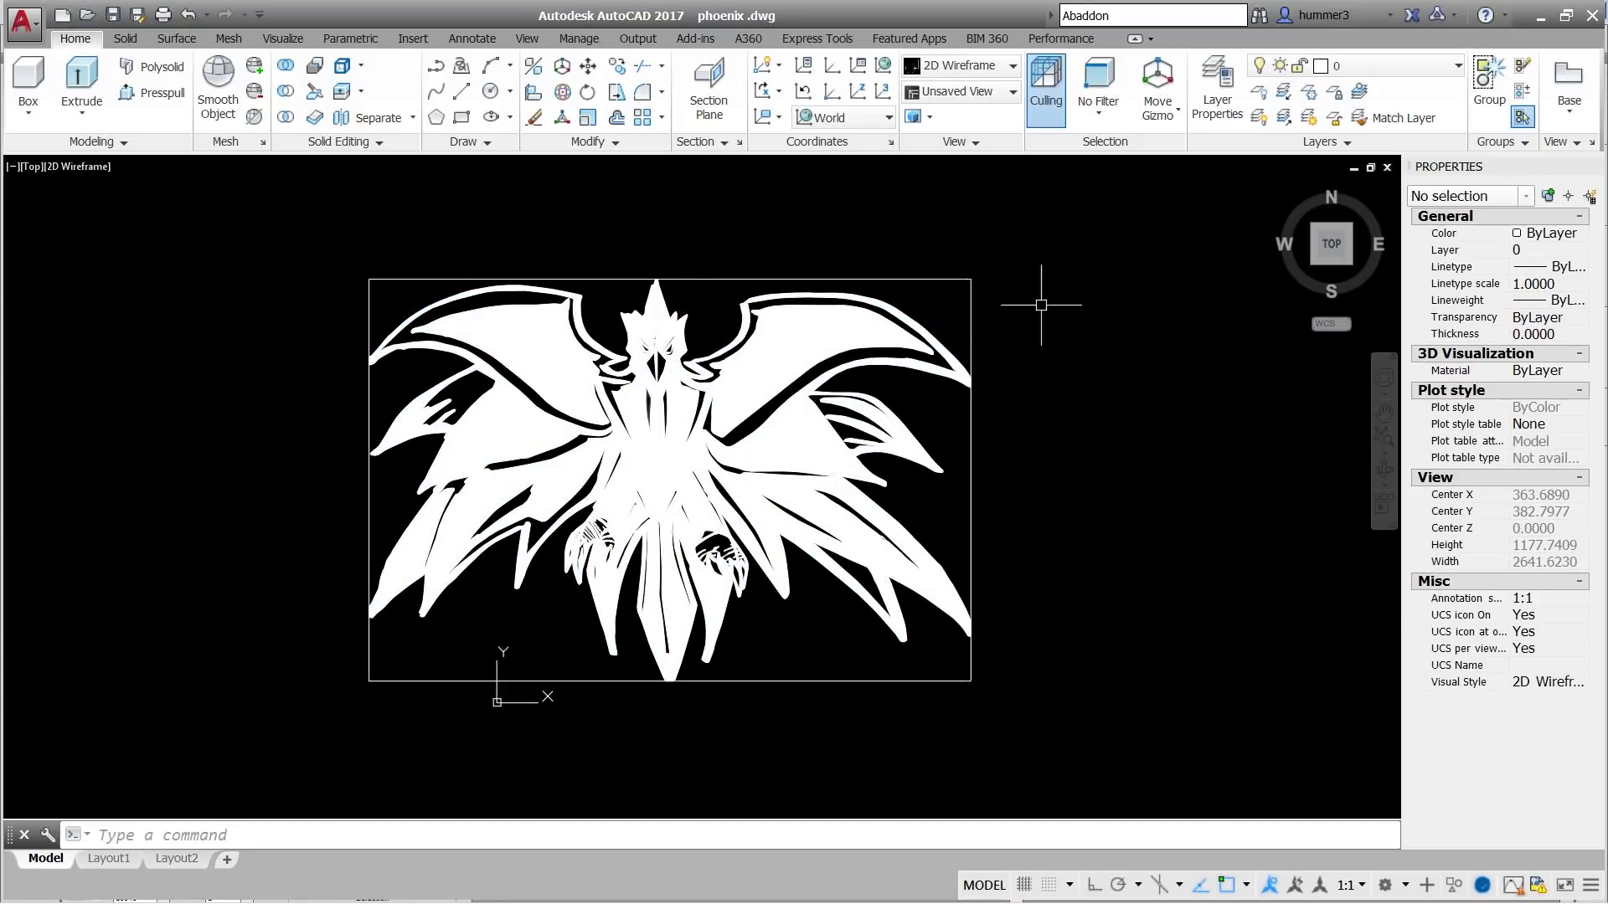
{"action": "left_click", "coordinate": [970, 289]}
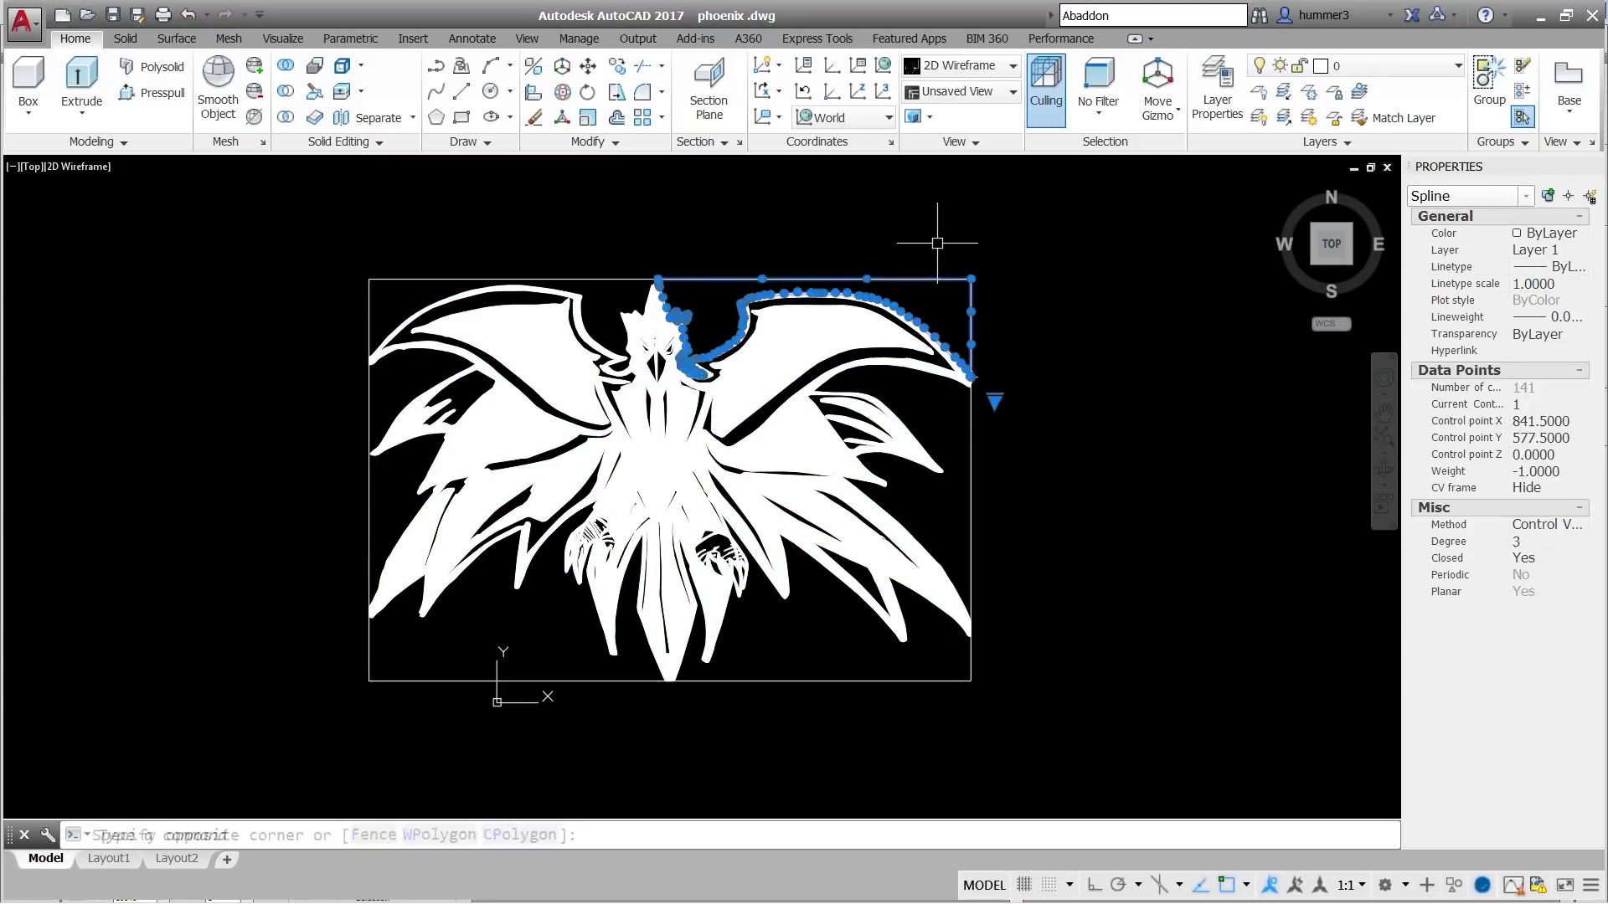
{"action": "key", "text": "Escape"}
{"action": "mouse_move", "coordinate": [1118, 737]}
{"action": "left_mouse_down"}
{"action": "mouse_move", "coordinate": [951, 749]}
{"action": "mouse_move", "coordinate": [330, 502]}
{"action": "mouse_move", "coordinate": [543, 347]}
{"action": "left_mouse_up"}
{"action": "key", "text": "Delete"}
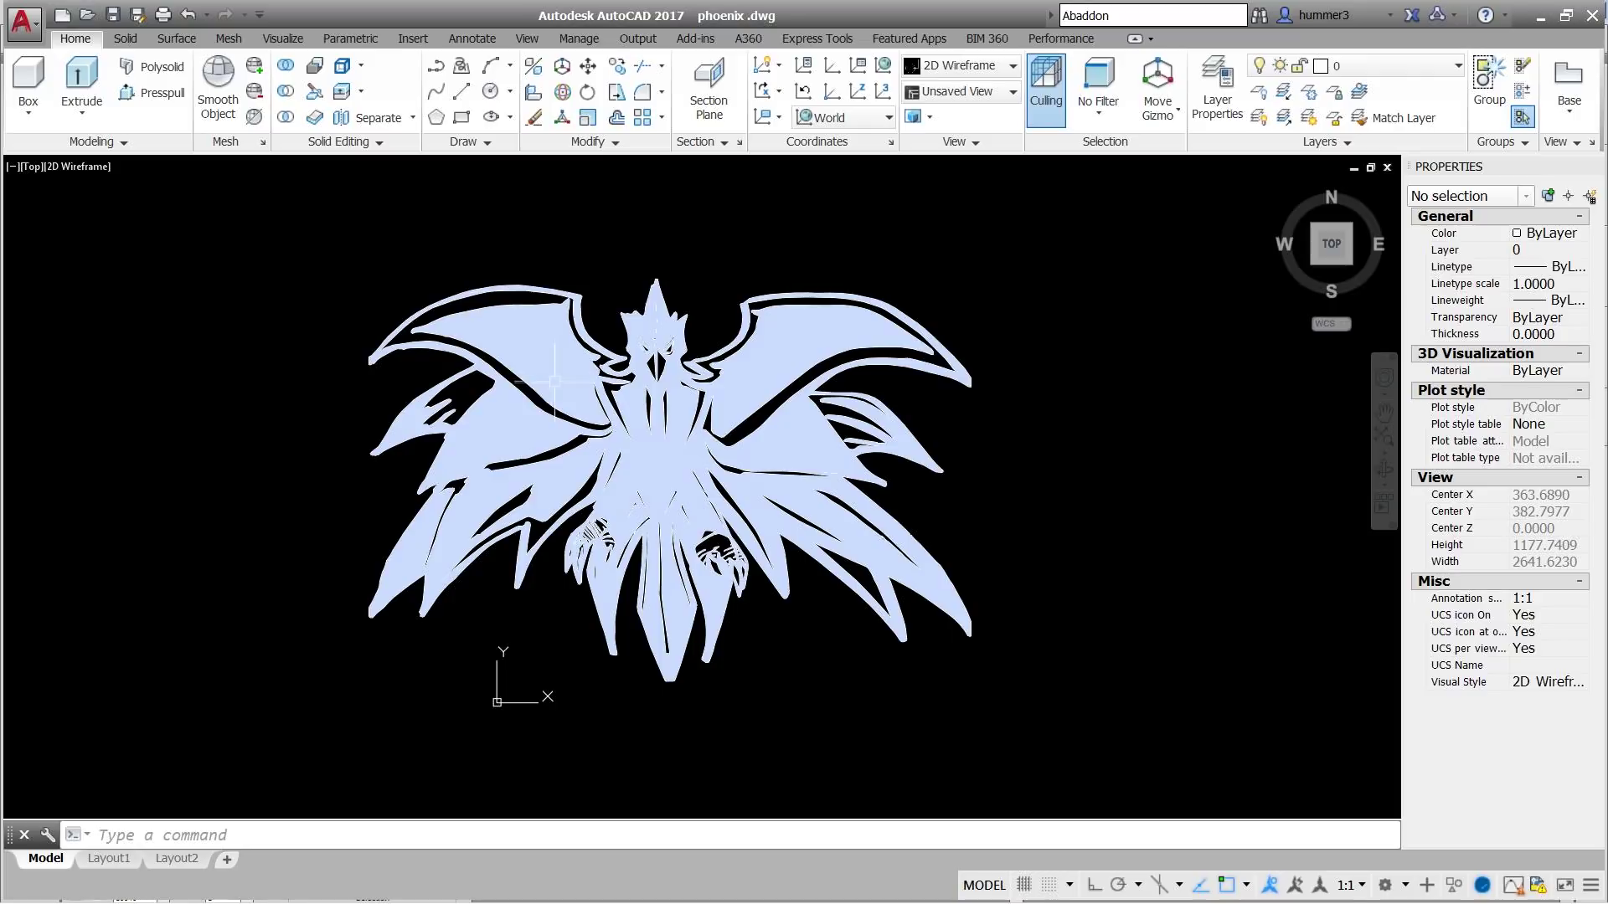
- Delete the solid white hatch filling the phoenix so that only its outlines remain
{"action": "left_click", "coordinate": [554, 354]}
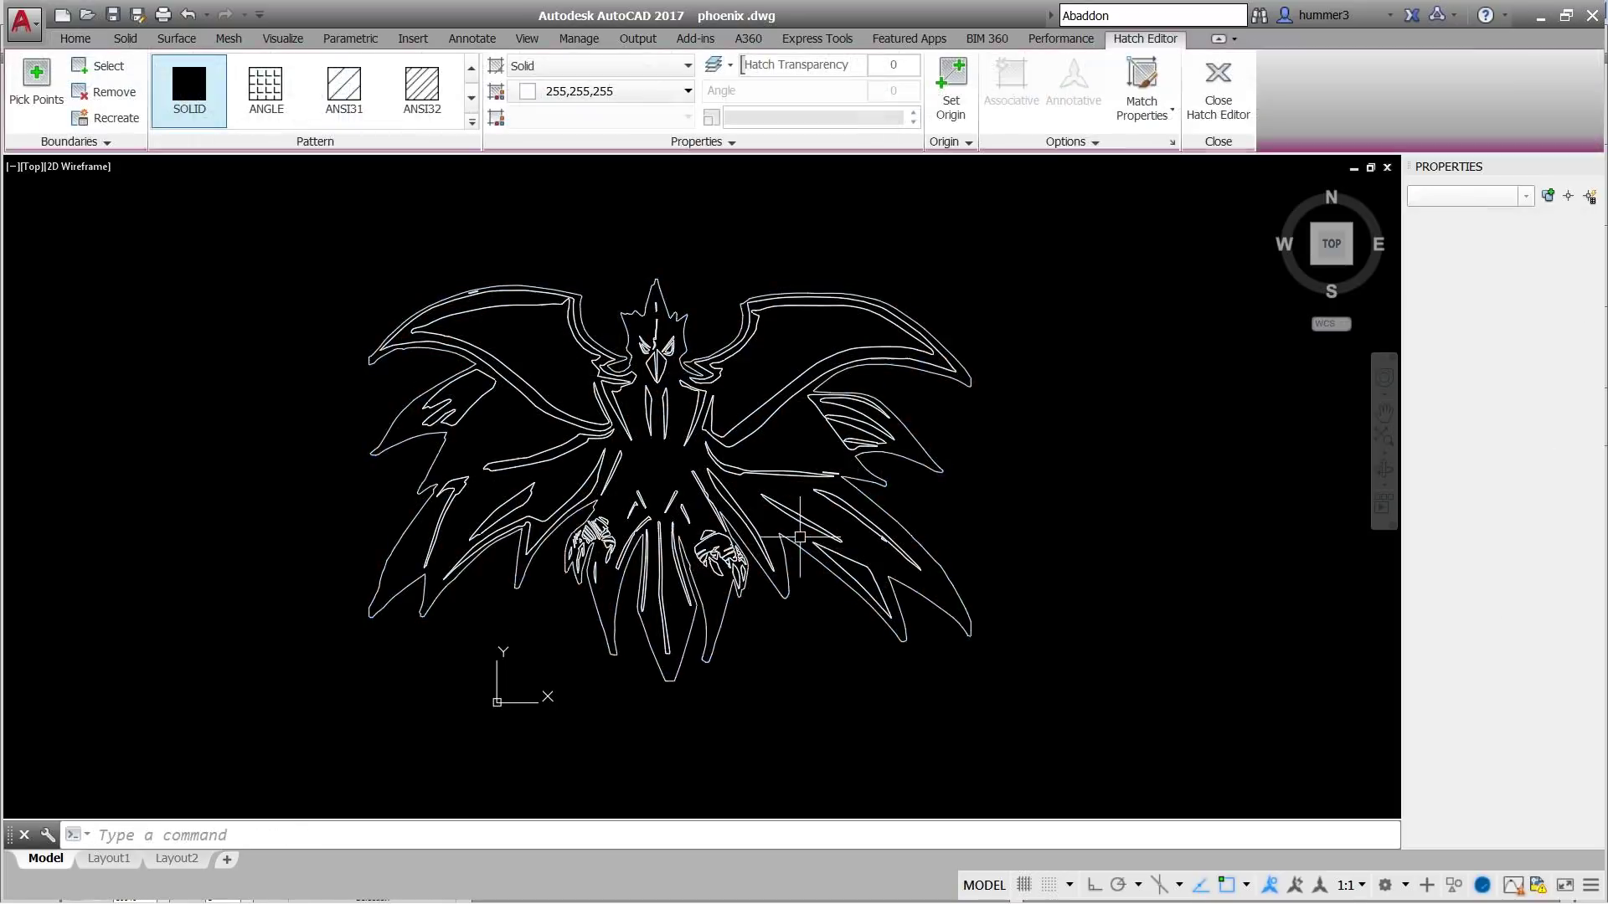
{"action": "key", "text": "Delete"}
{"action": "scroll", "coordinate": [467, 468], "scroll_direction": "up", "scroll_amount": 2}
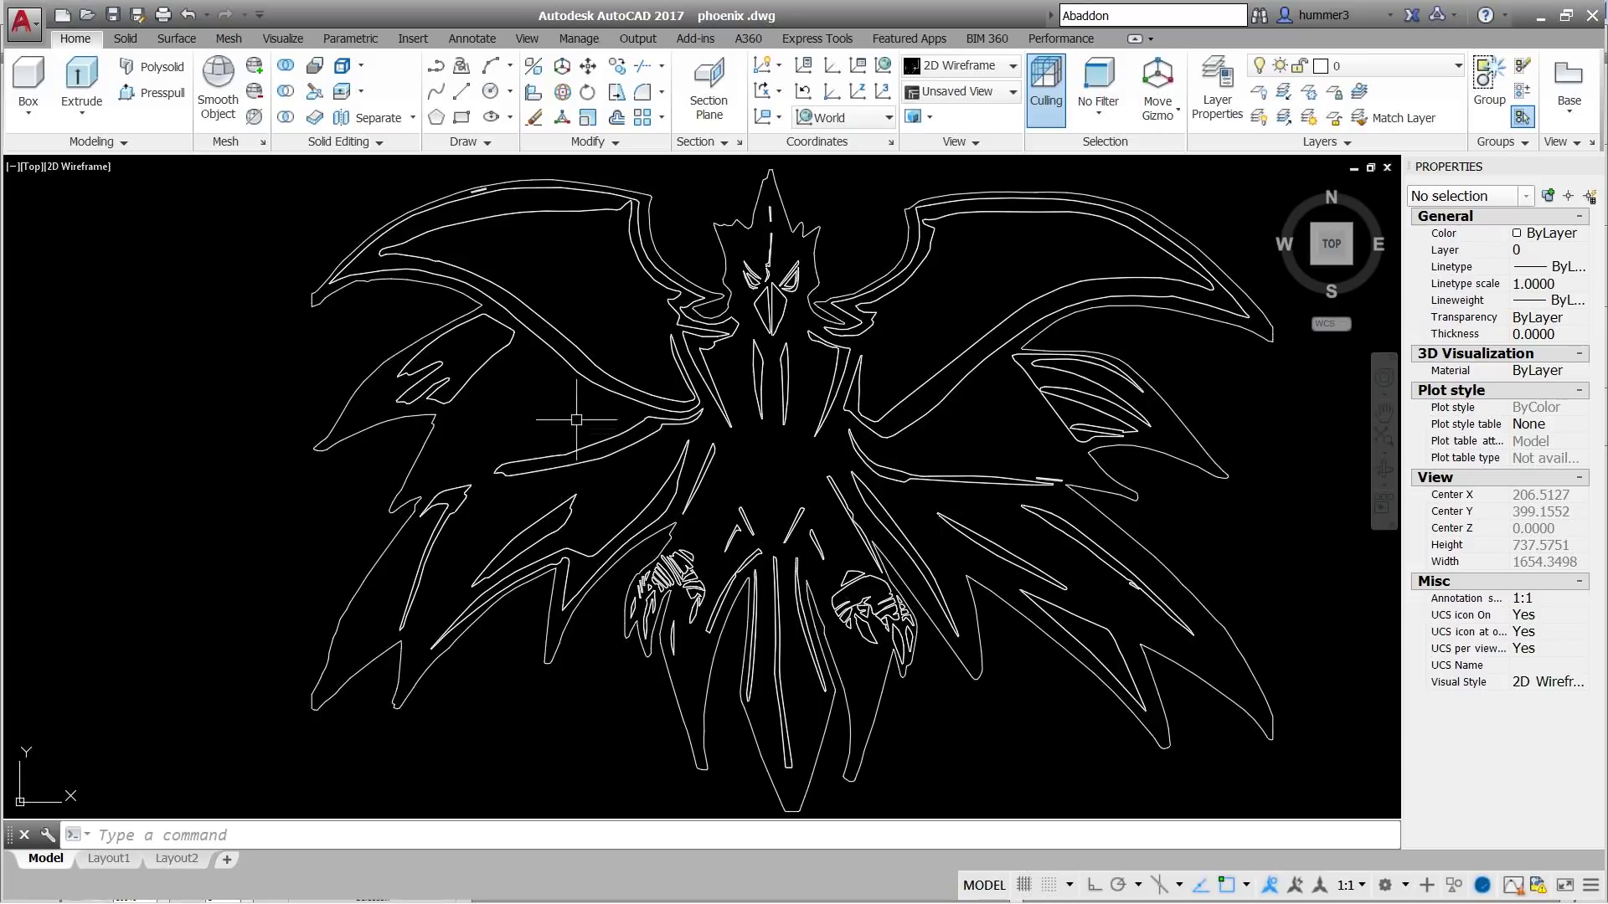
- Try deleting the inner outline spline of the phoenix's upper left wing, and undo the deletion
{"action": "left_click", "coordinate": [531, 307]}
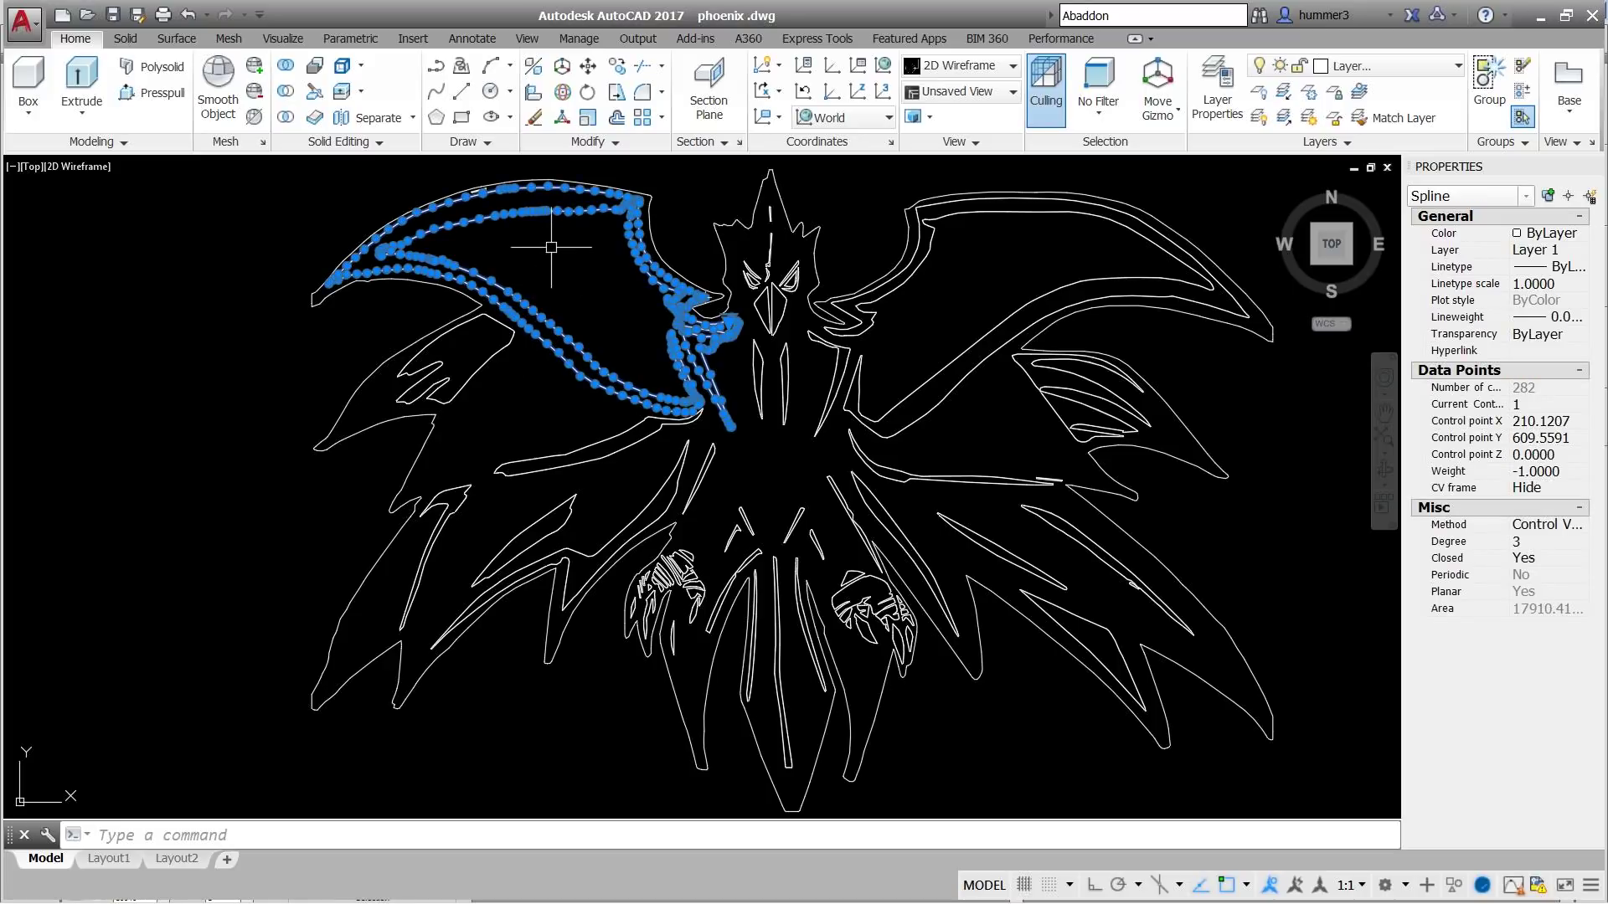
{"action": "key", "text": "Escape"}
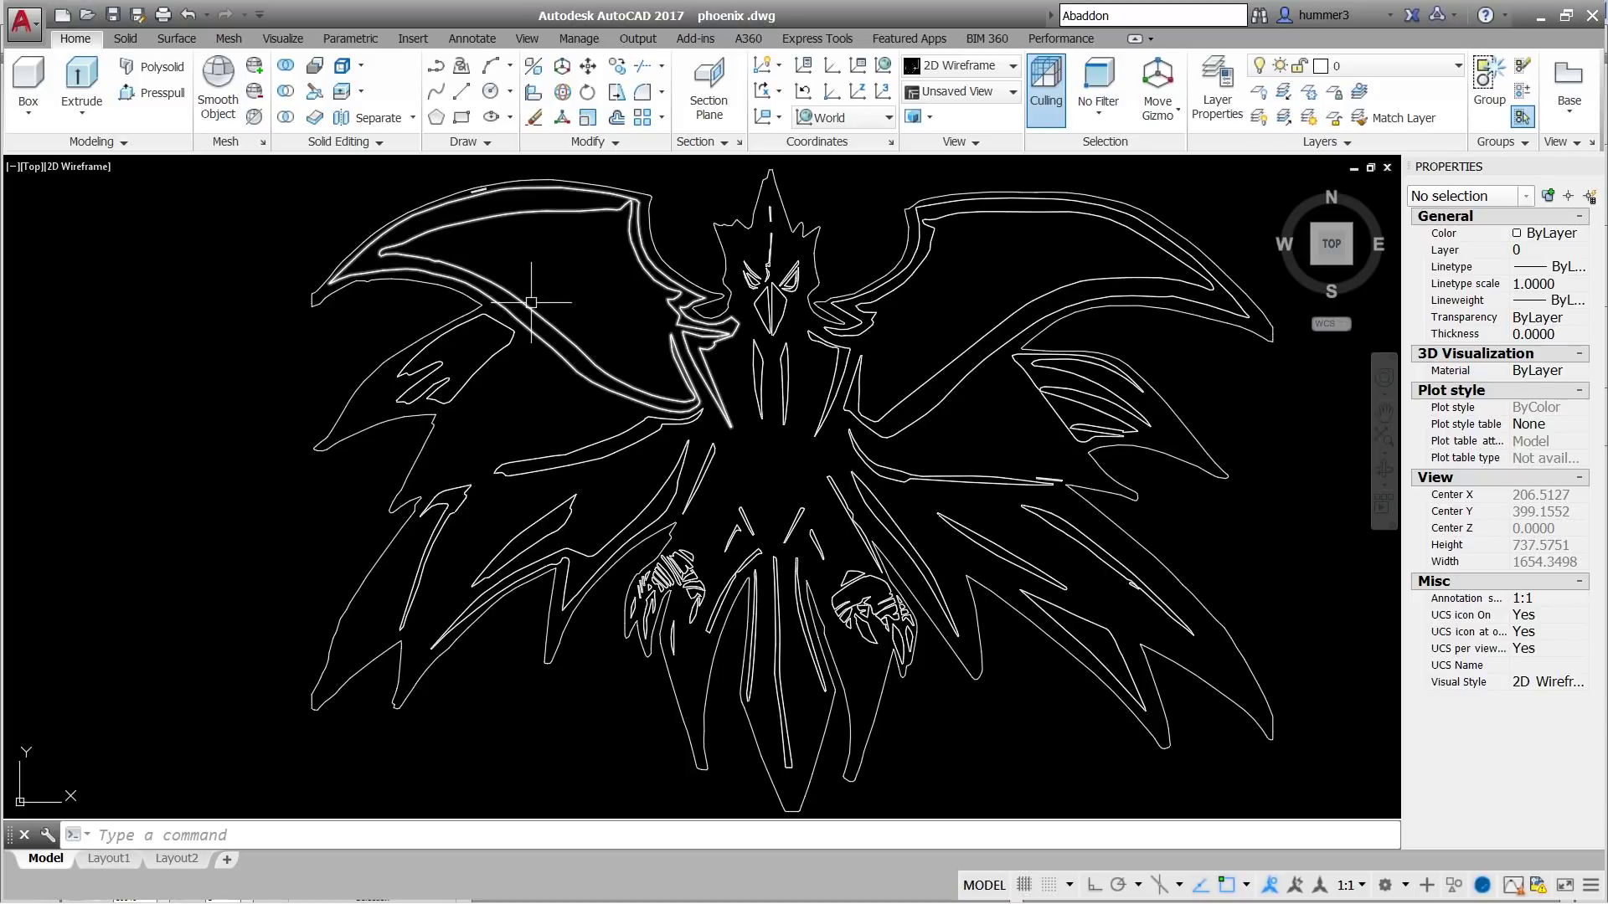
{"action": "left_click", "coordinate": [532, 302]}
{"action": "key", "text": "Escape"}
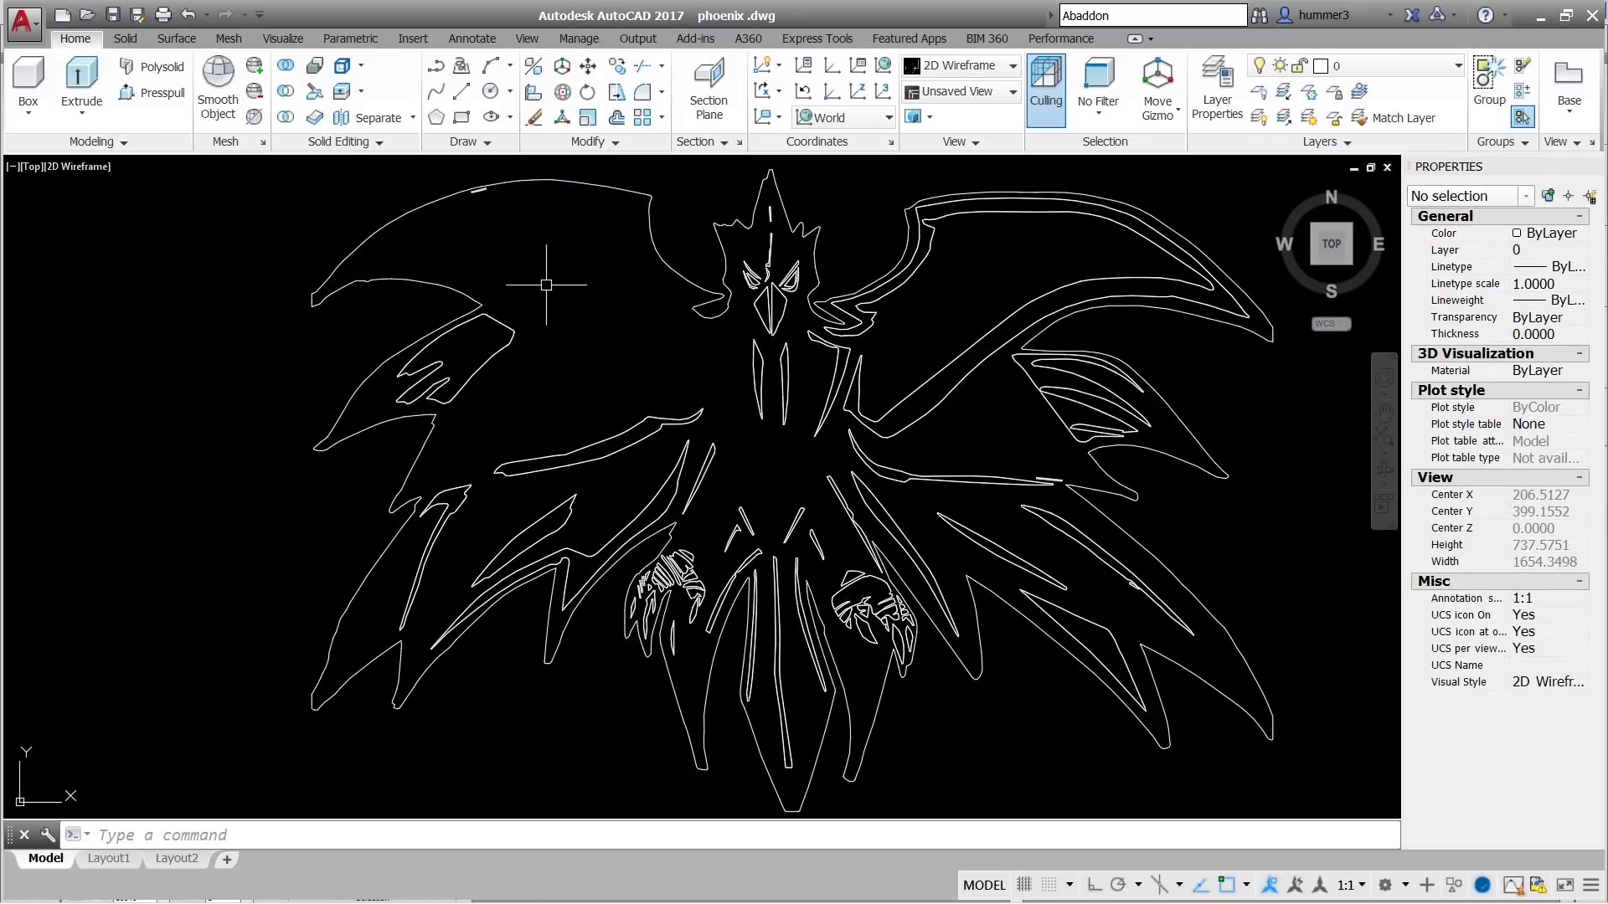
{"action": "key", "text": "ctrl+z"}
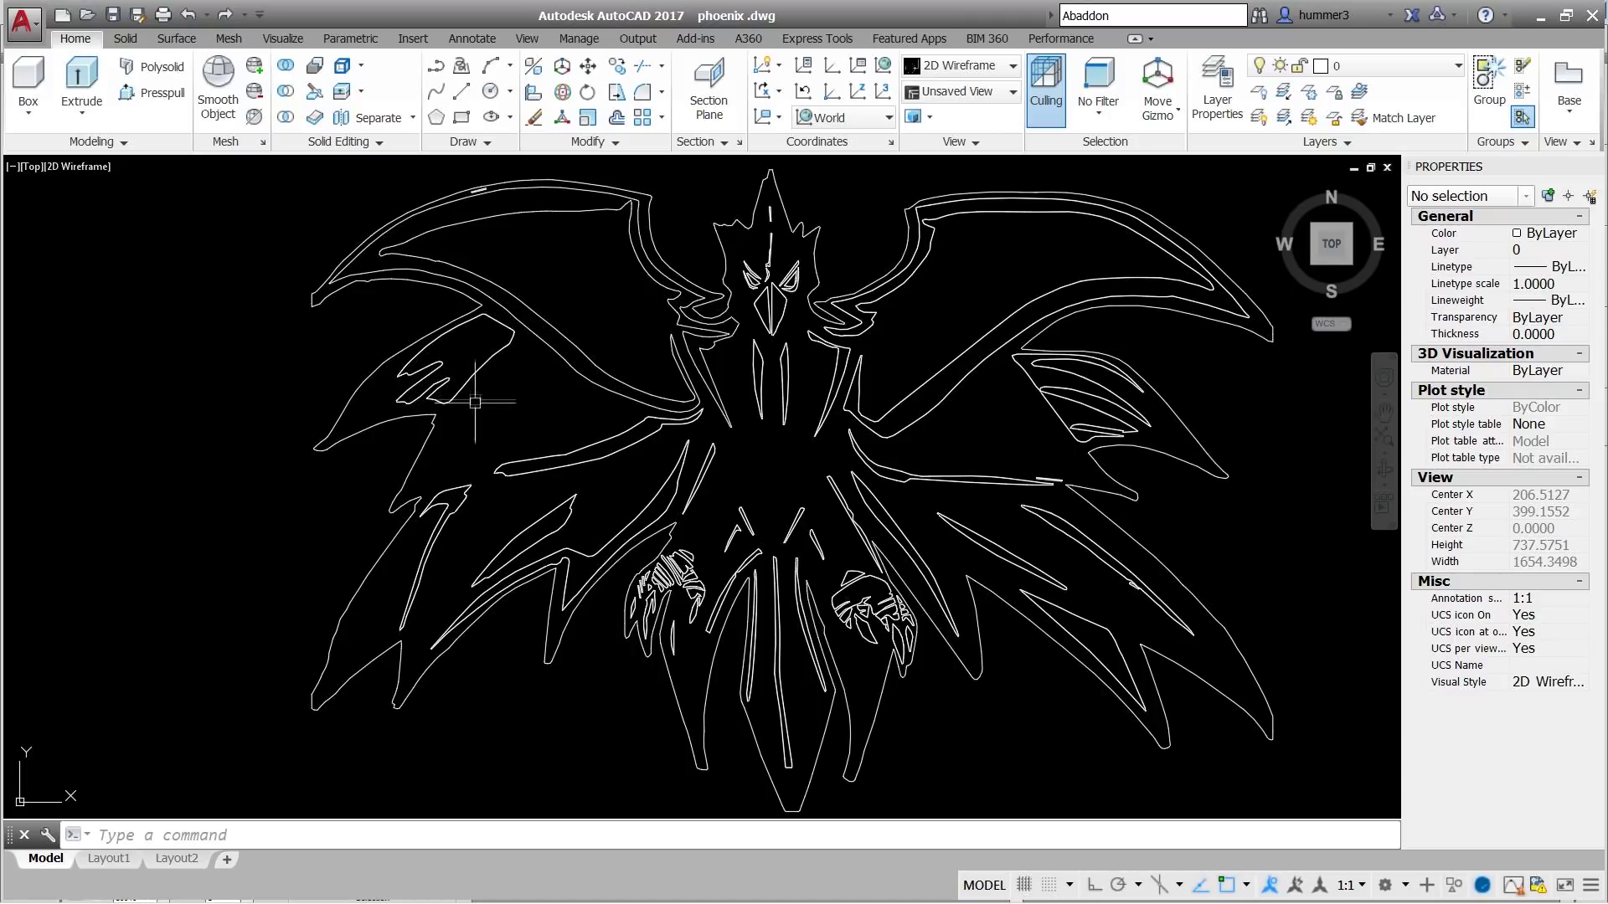
- Examine the individual feather, body and claw outlines of the phoenix up close
{"action": "left_click", "coordinate": [486, 361]}
{"action": "key", "text": "Delete"}
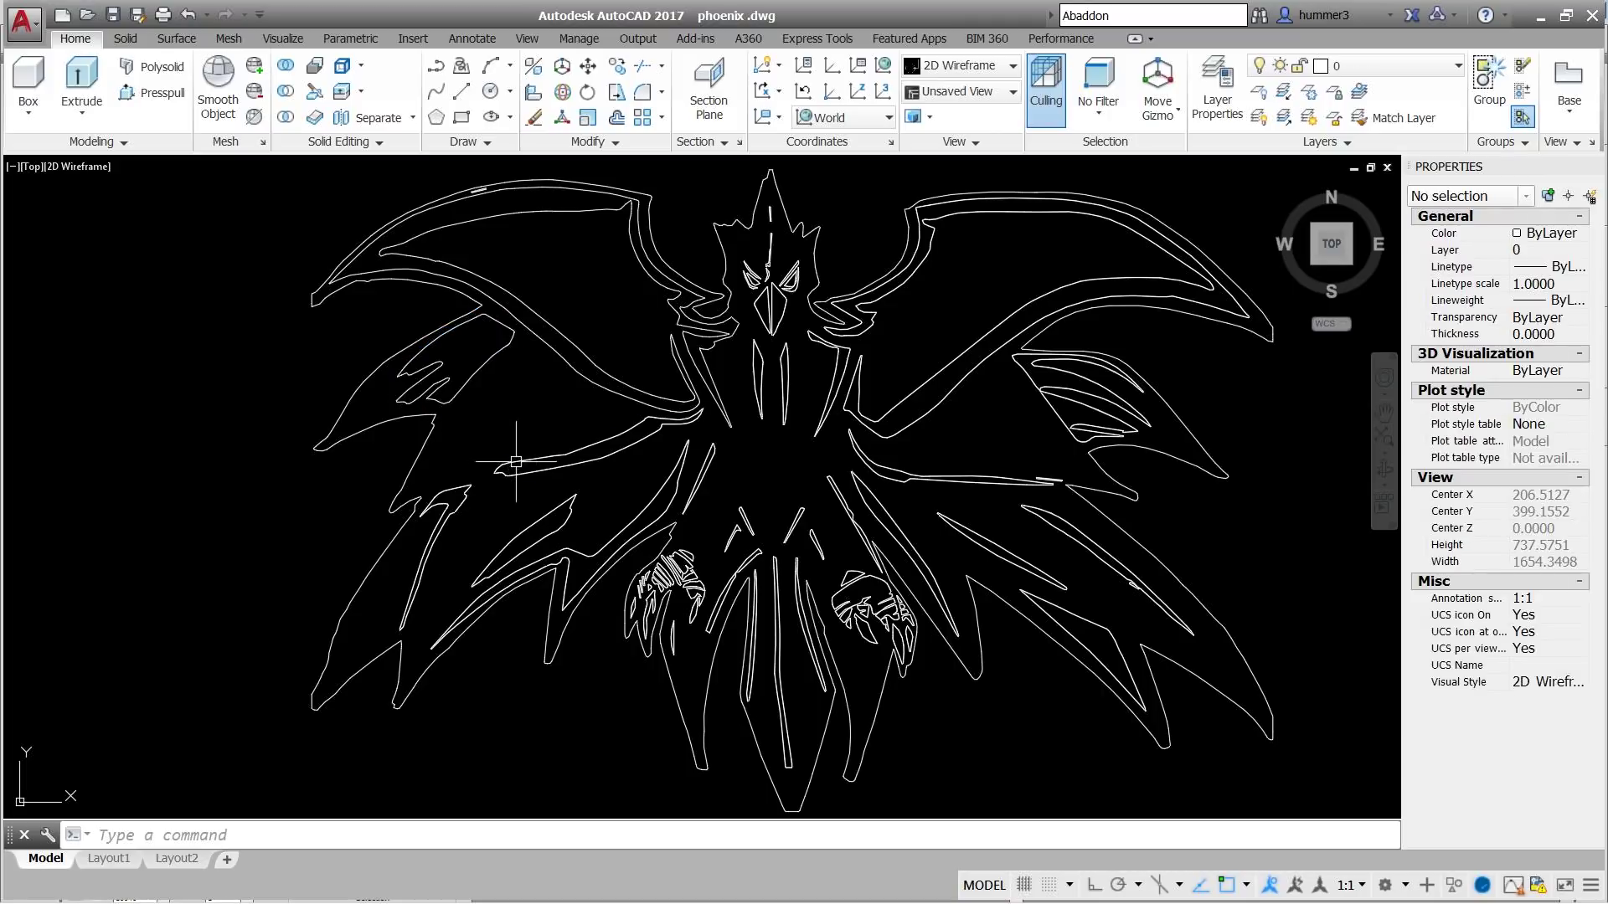
{"action": "left_click", "coordinate": [469, 502]}
{"action": "key", "text": "Delete"}
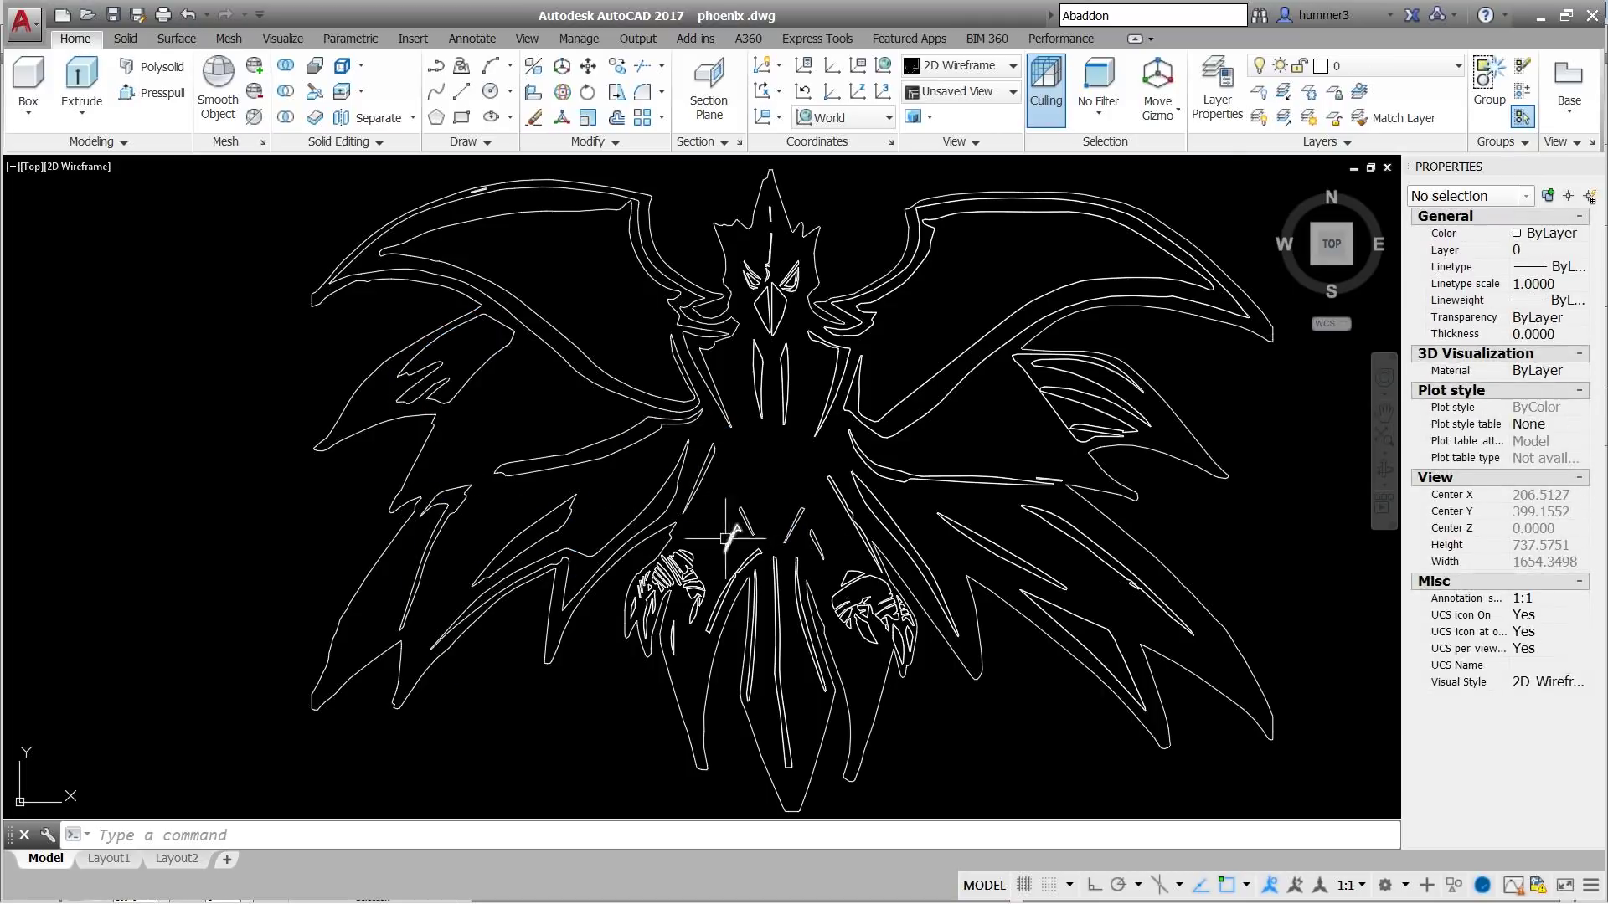
{"action": "scroll", "coordinate": [787, 252], "scroll_direction": "up", "scroll_amount": 5}
{"action": "scroll", "coordinate": [586, 503], "scroll_direction": "down", "scroll_amount": 8}
{"action": "middle_click_drag", "start_coordinate": [667, 587], "coordinate": [719, 472]}
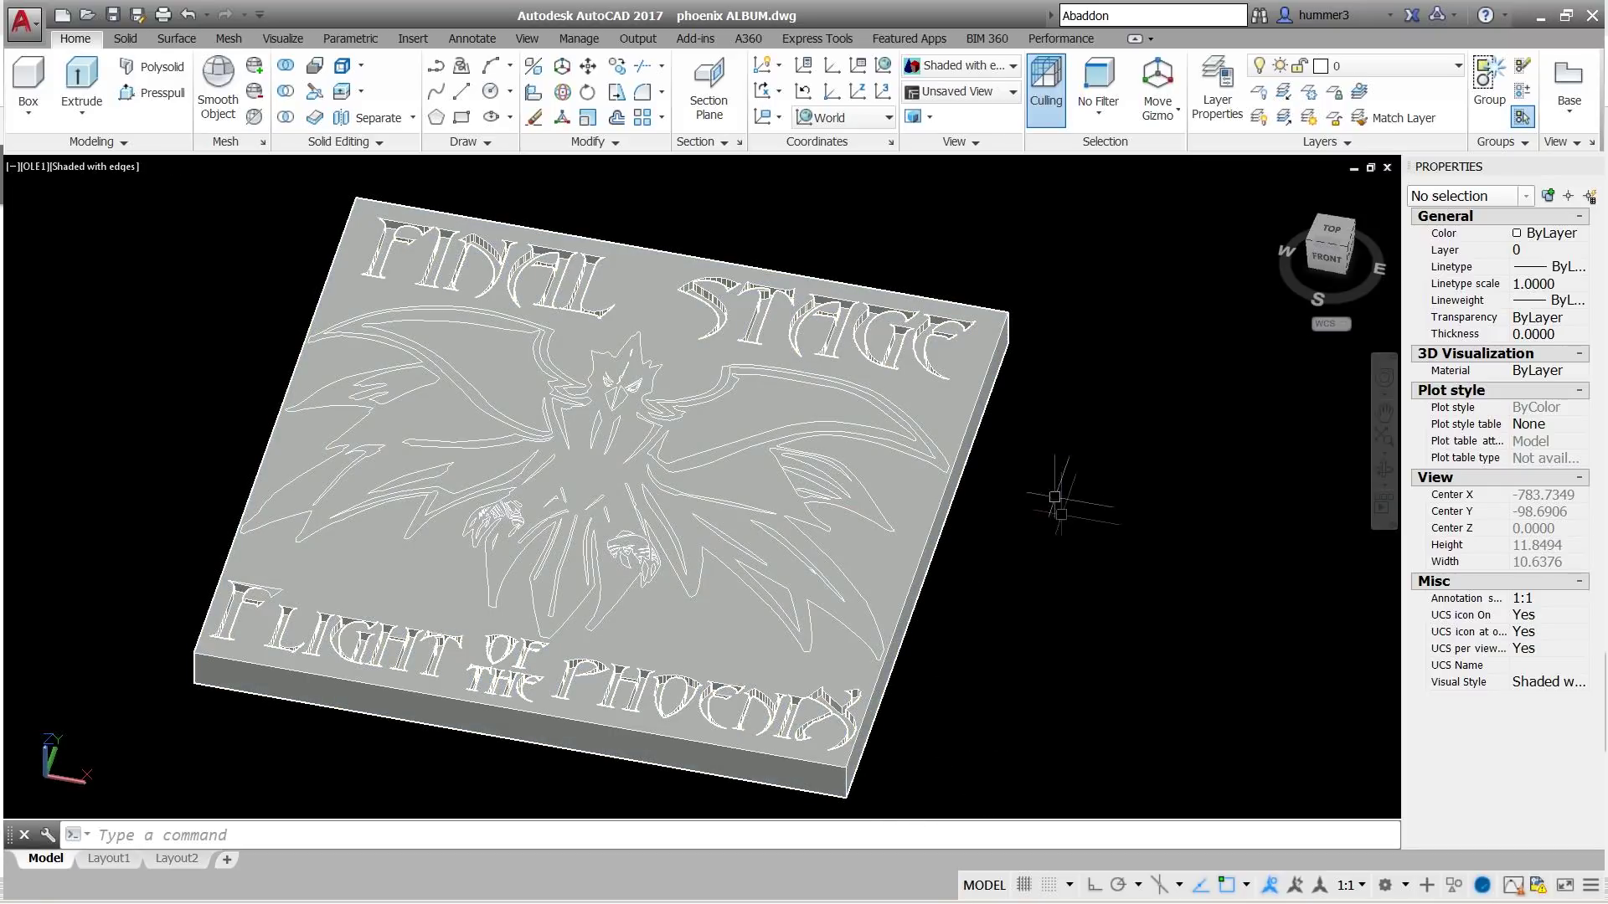
- In Fusion 360, upload phoenix ALBUM.dwg from the Desktop to My First Project and open the uploaded design
{"action": "left_click", "coordinate": [170, 118]}
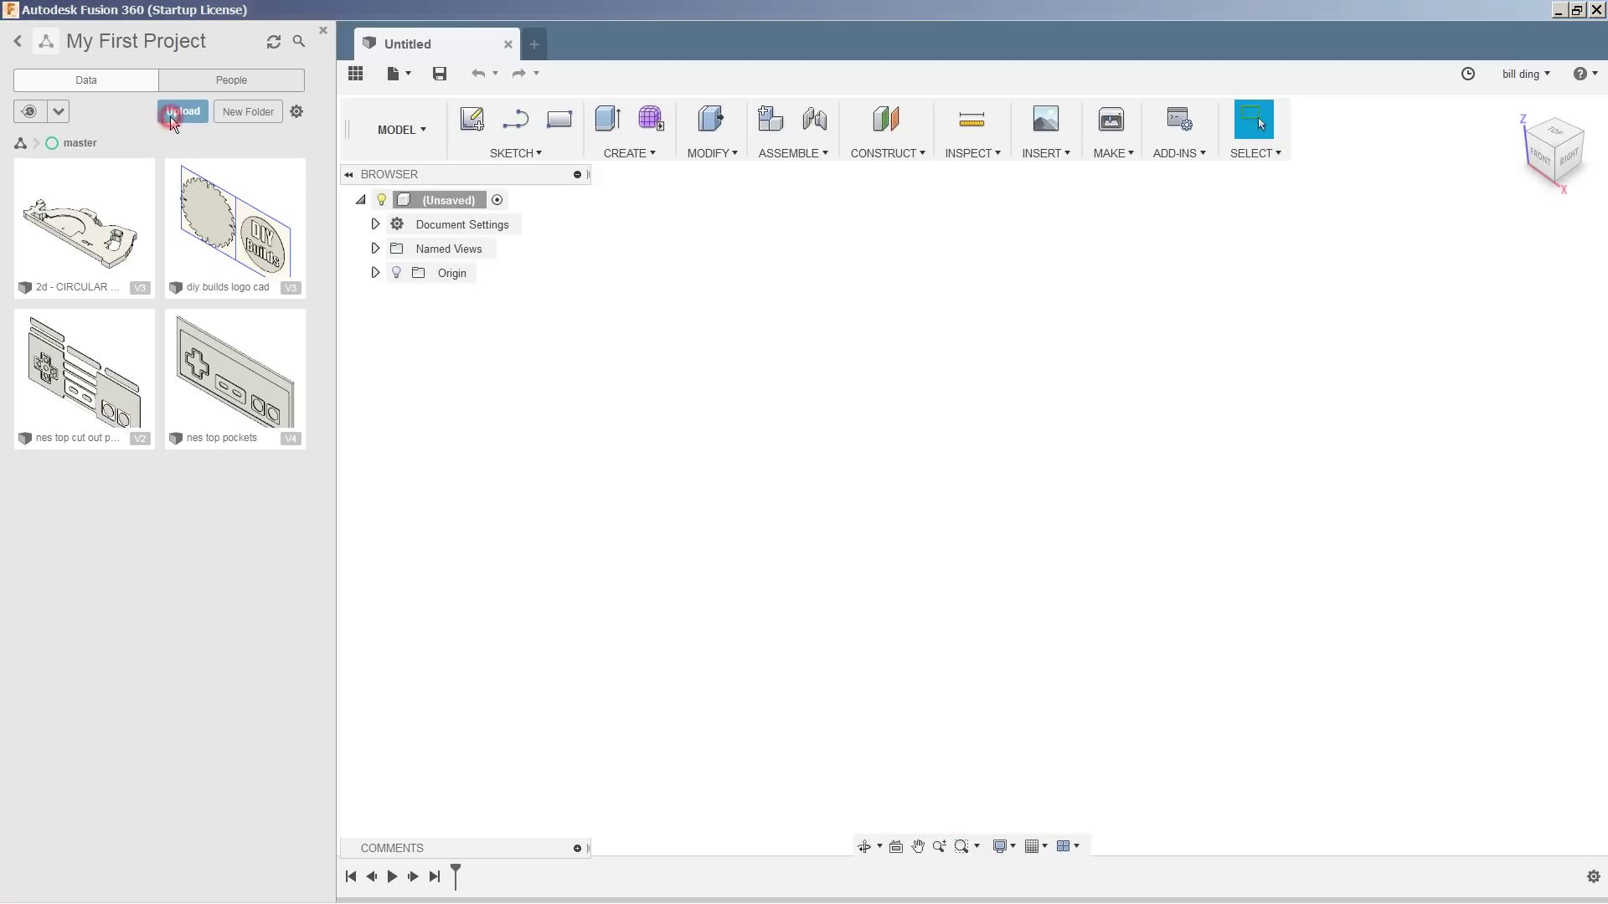
{"action": "left_click", "coordinate": [559, 427]}
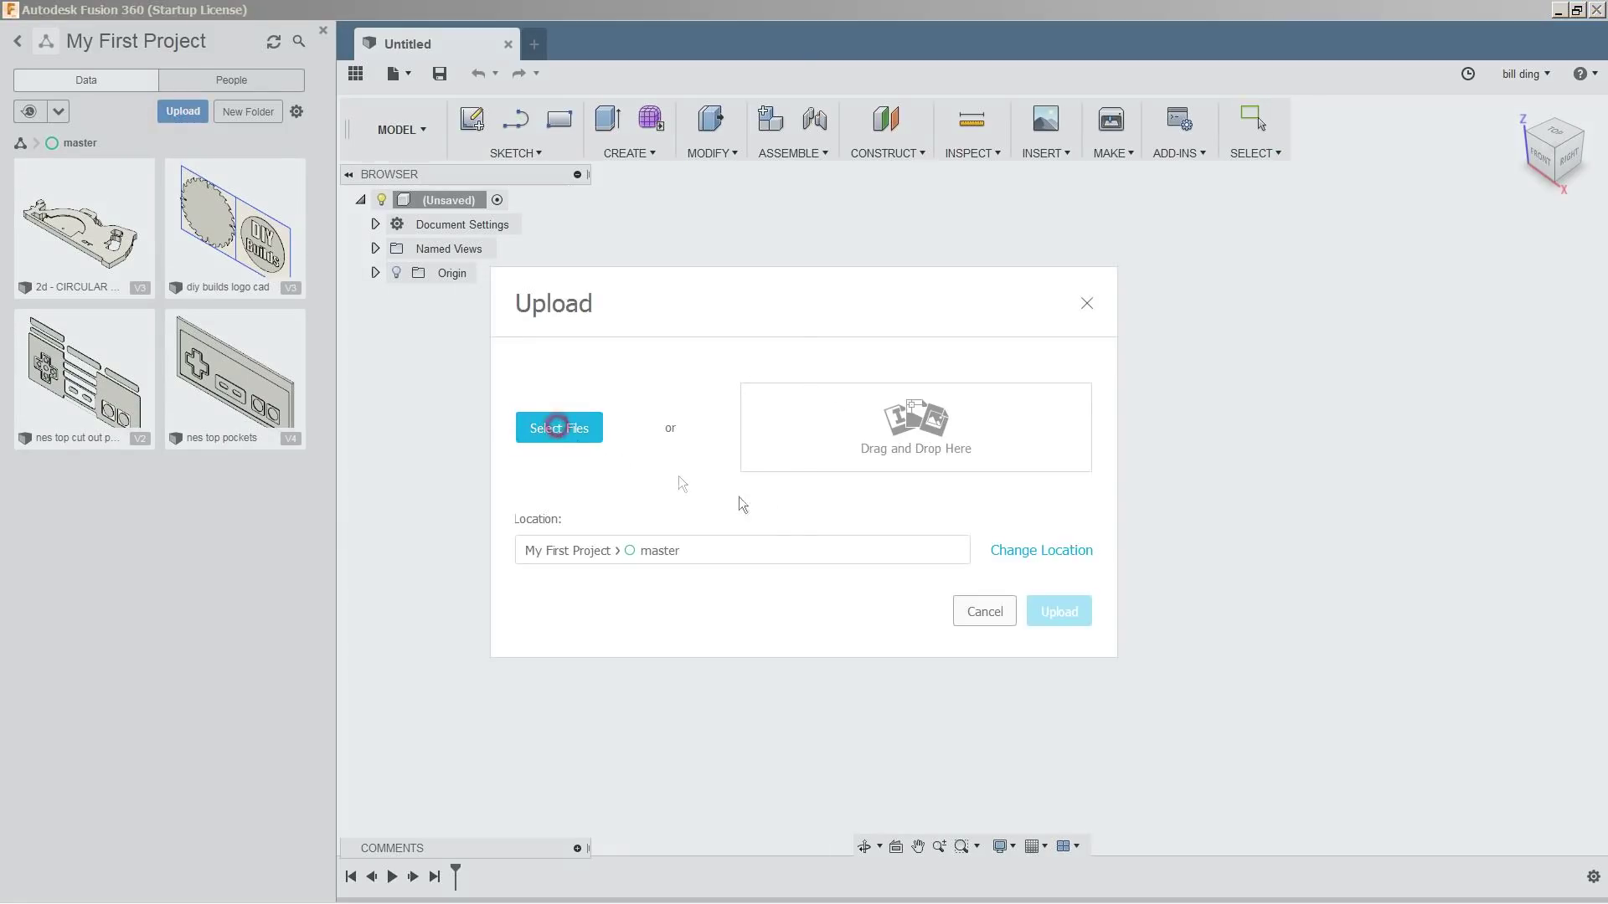
{"action": "left_click_drag", "start_coordinate": [791, 178], "coordinate": [797, 414]}
{"action": "left_click", "coordinate": [592, 252]}
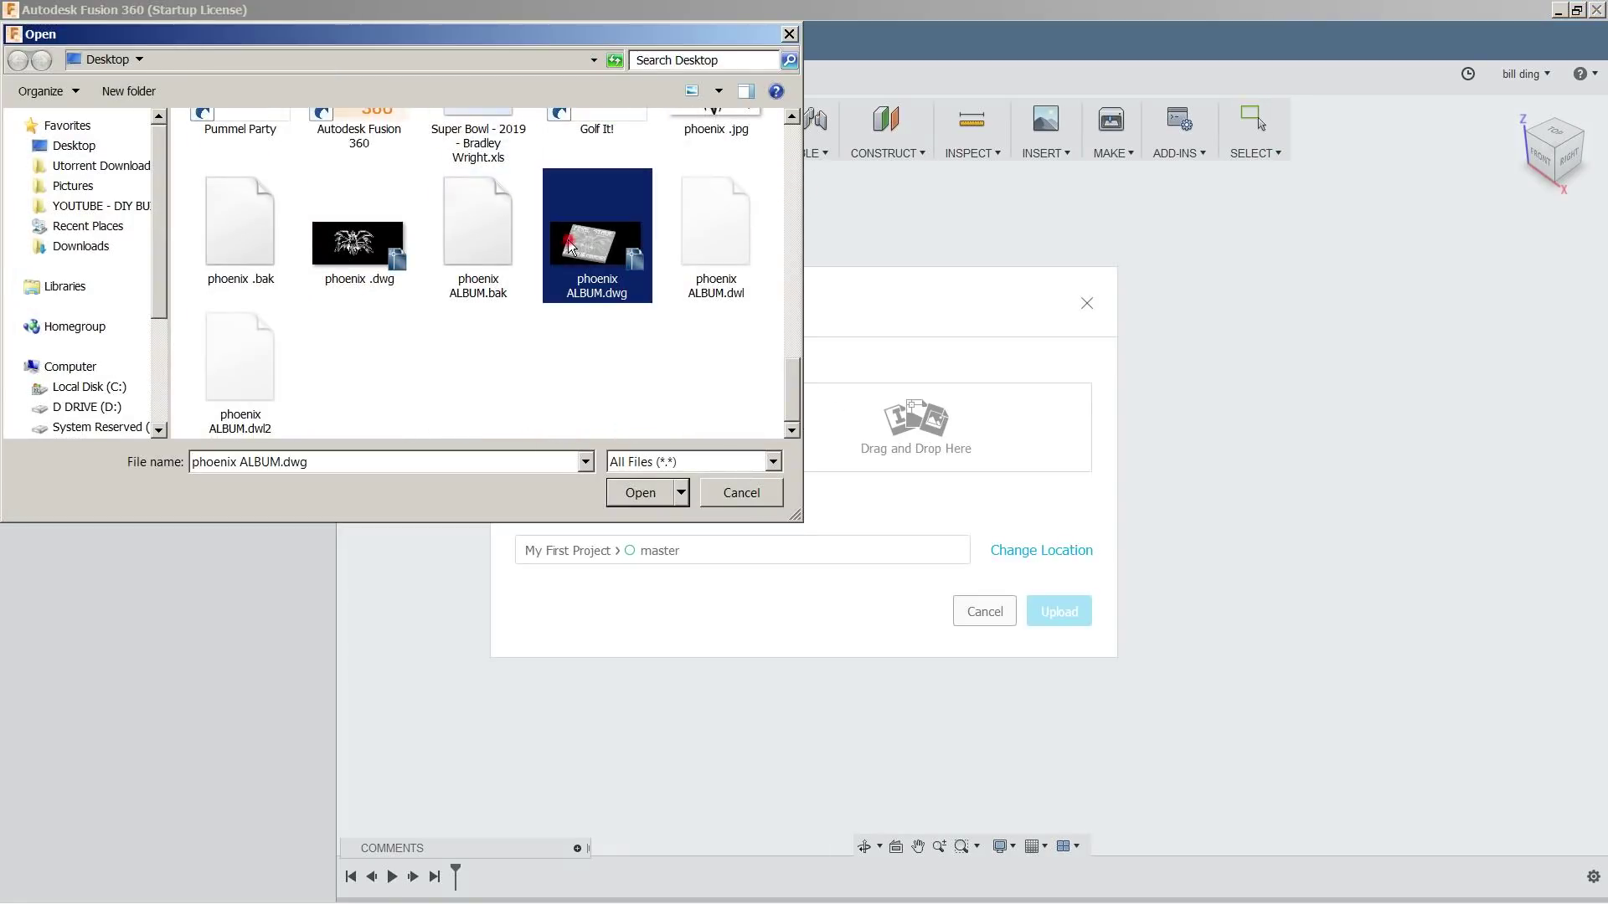
{"action": "left_click", "coordinate": [636, 494]}
{"action": "left_click", "coordinate": [1059, 711]}
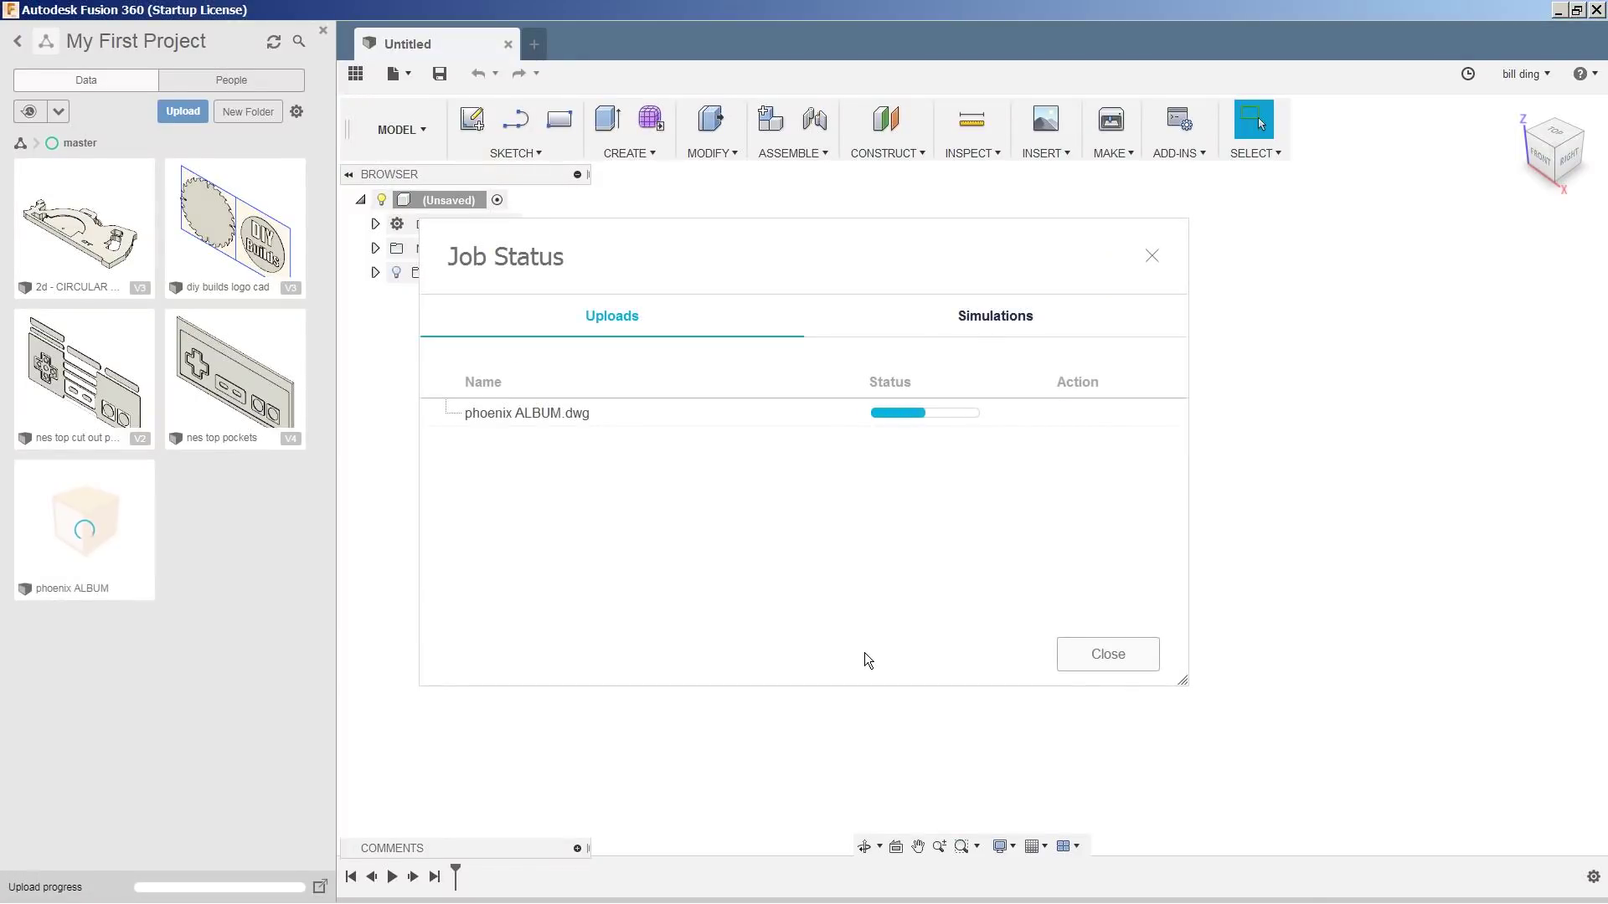
{"action": "left_click", "coordinate": [1108, 654]}
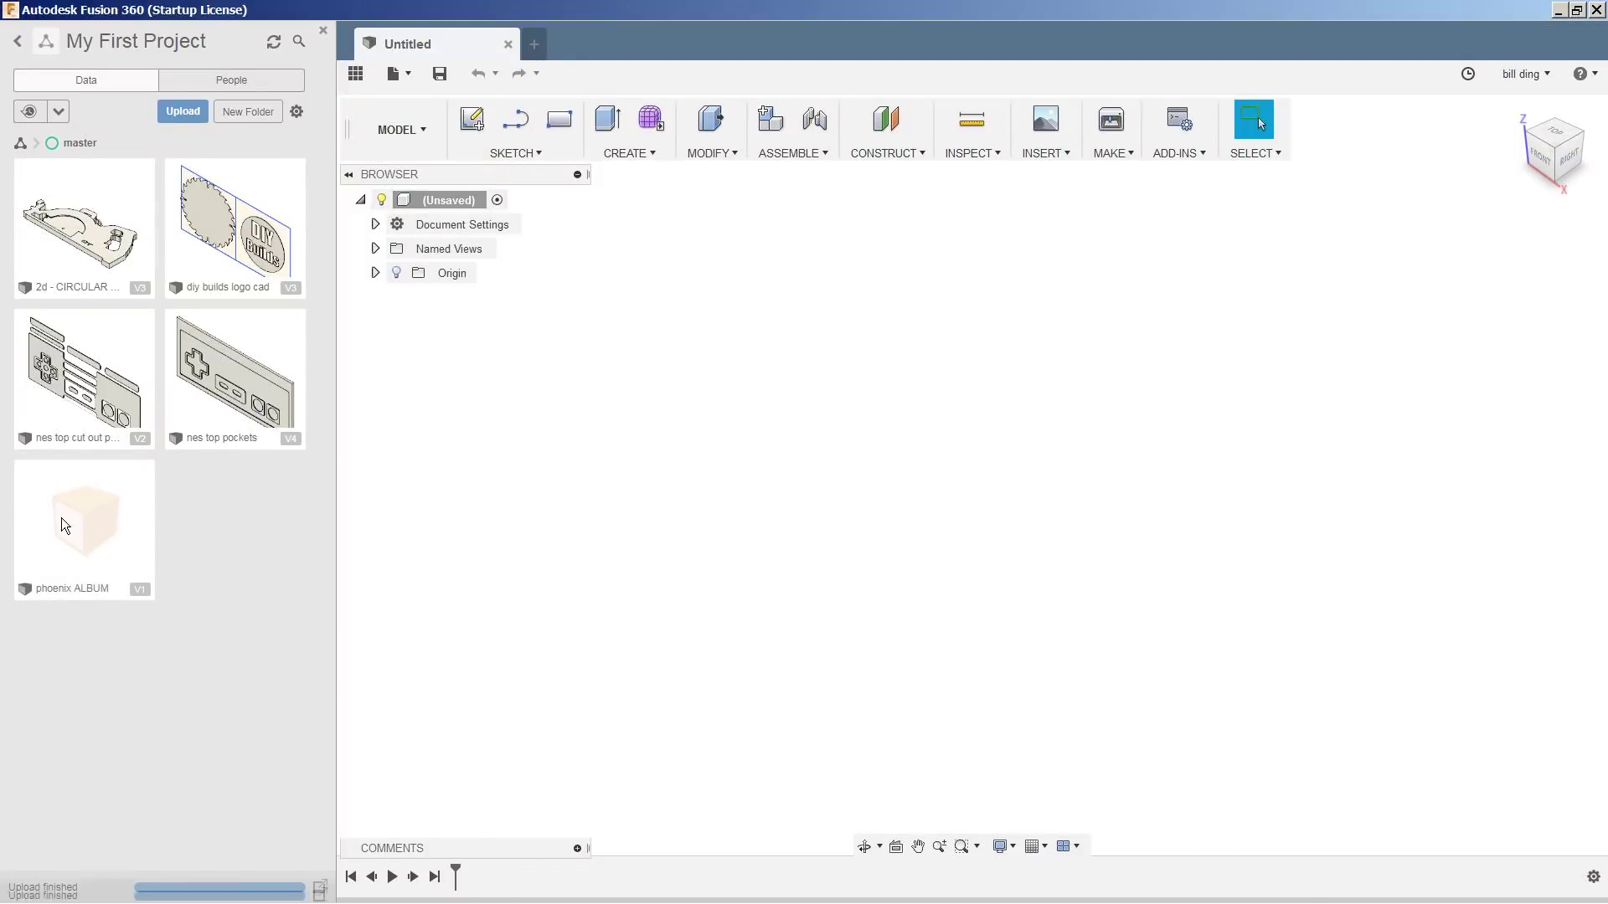
{"action": "double_click", "coordinate": [84, 523]}
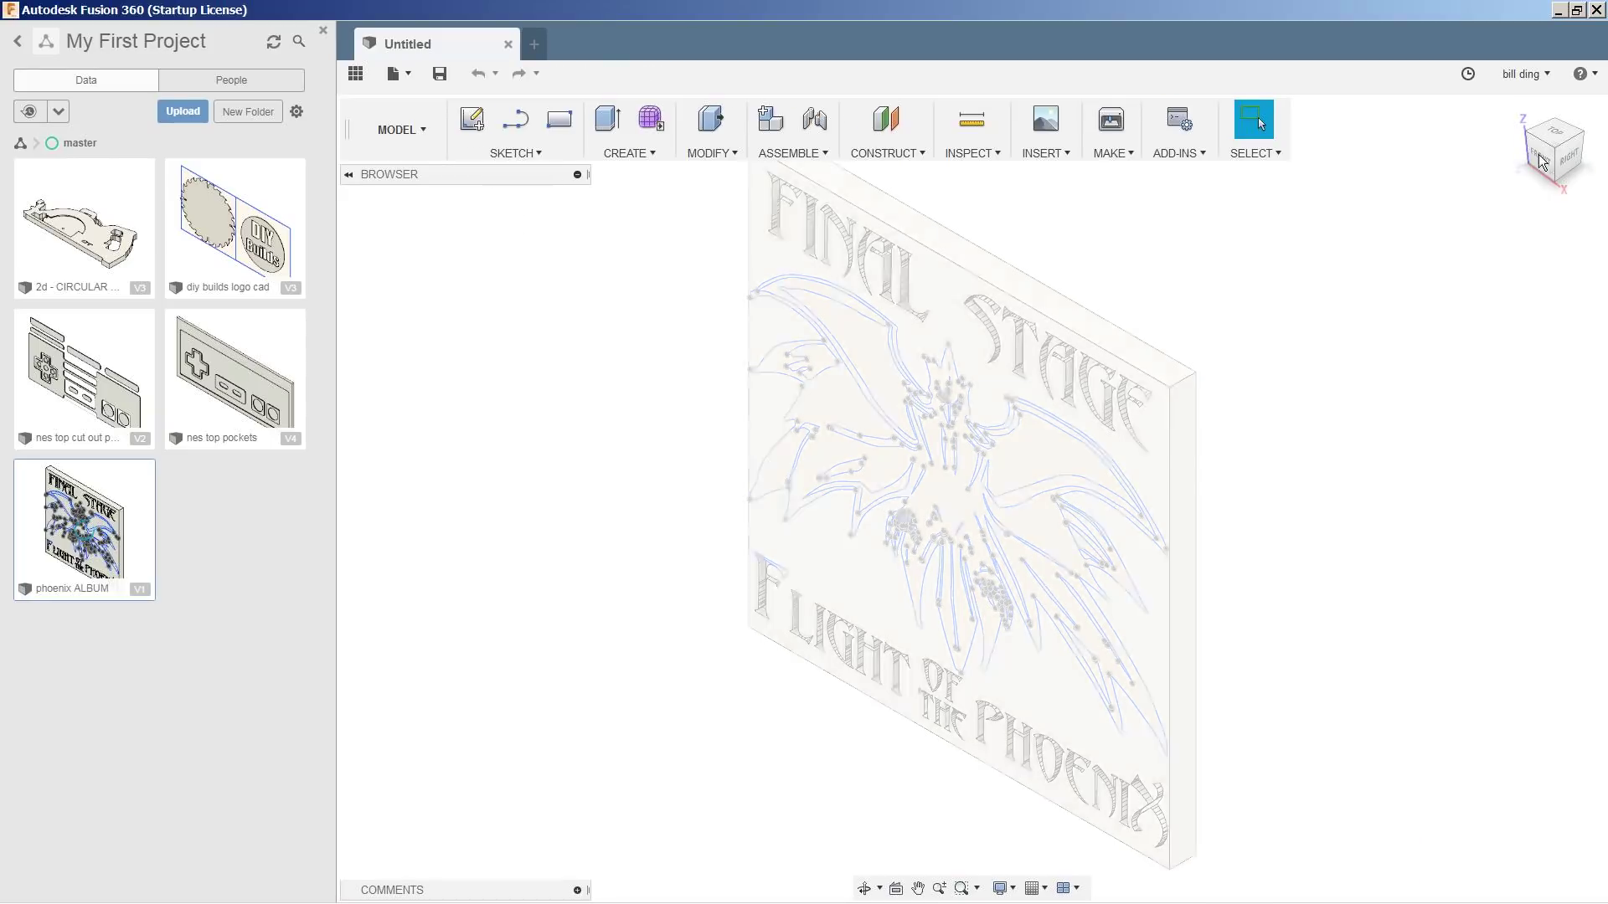
- Redefine the front view of the plaque as the Top view so the model lies flat
{"action": "left_click", "coordinate": [1538, 153]}
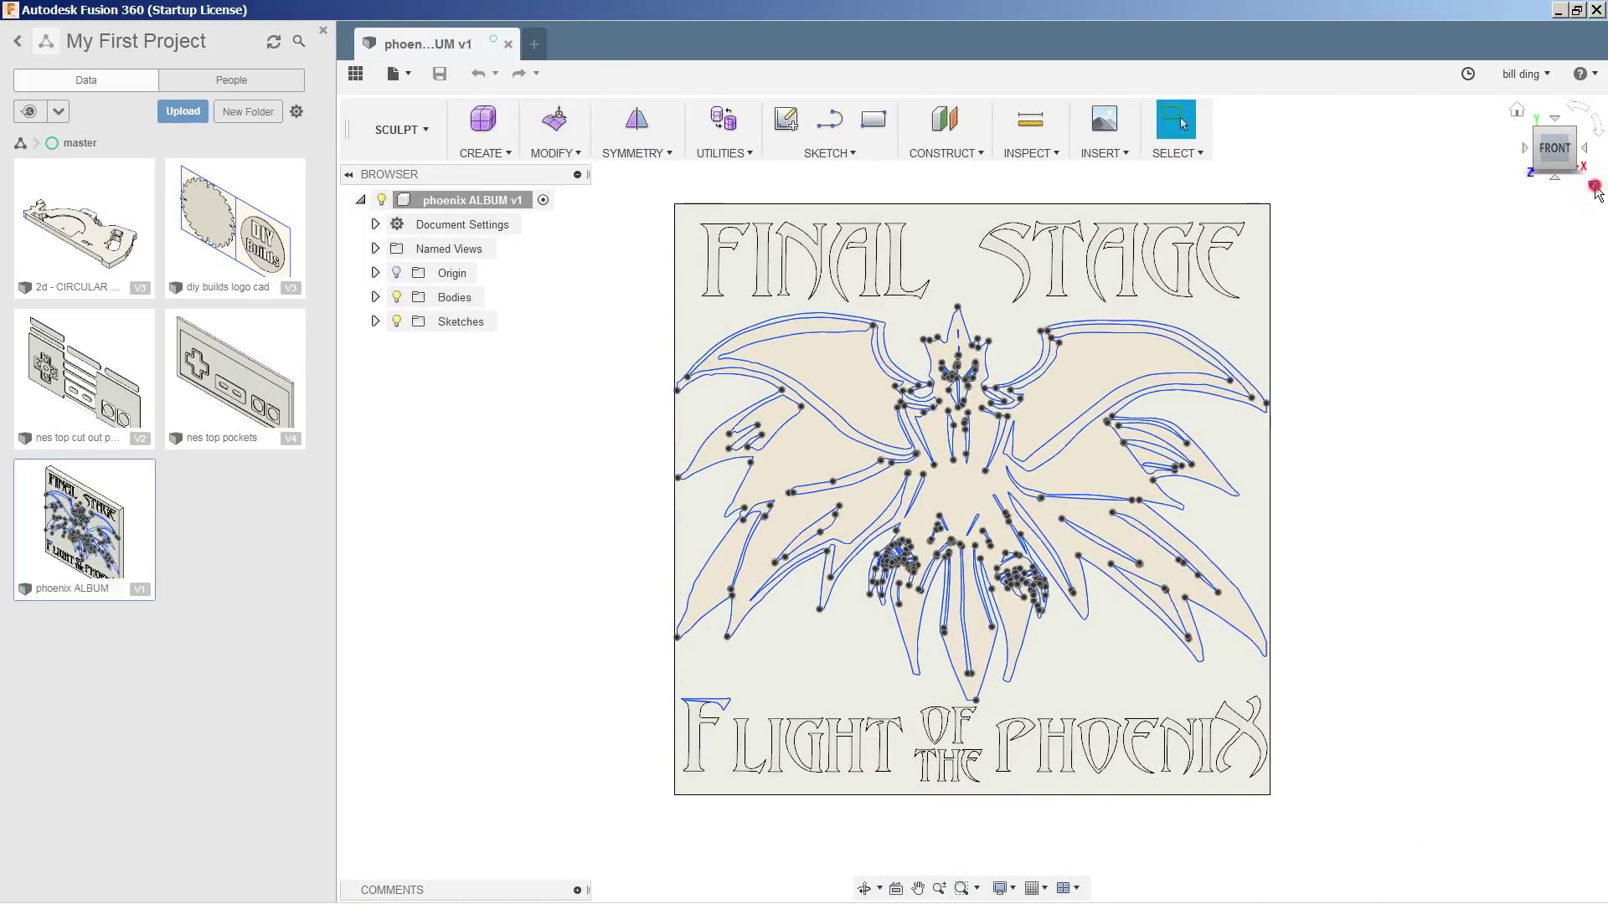
{"action": "left_click", "coordinate": [1593, 186]}
{"action": "mouse_move", "coordinate": [1499, 296]}
{"action": "left_click", "coordinate": [1369, 314]}
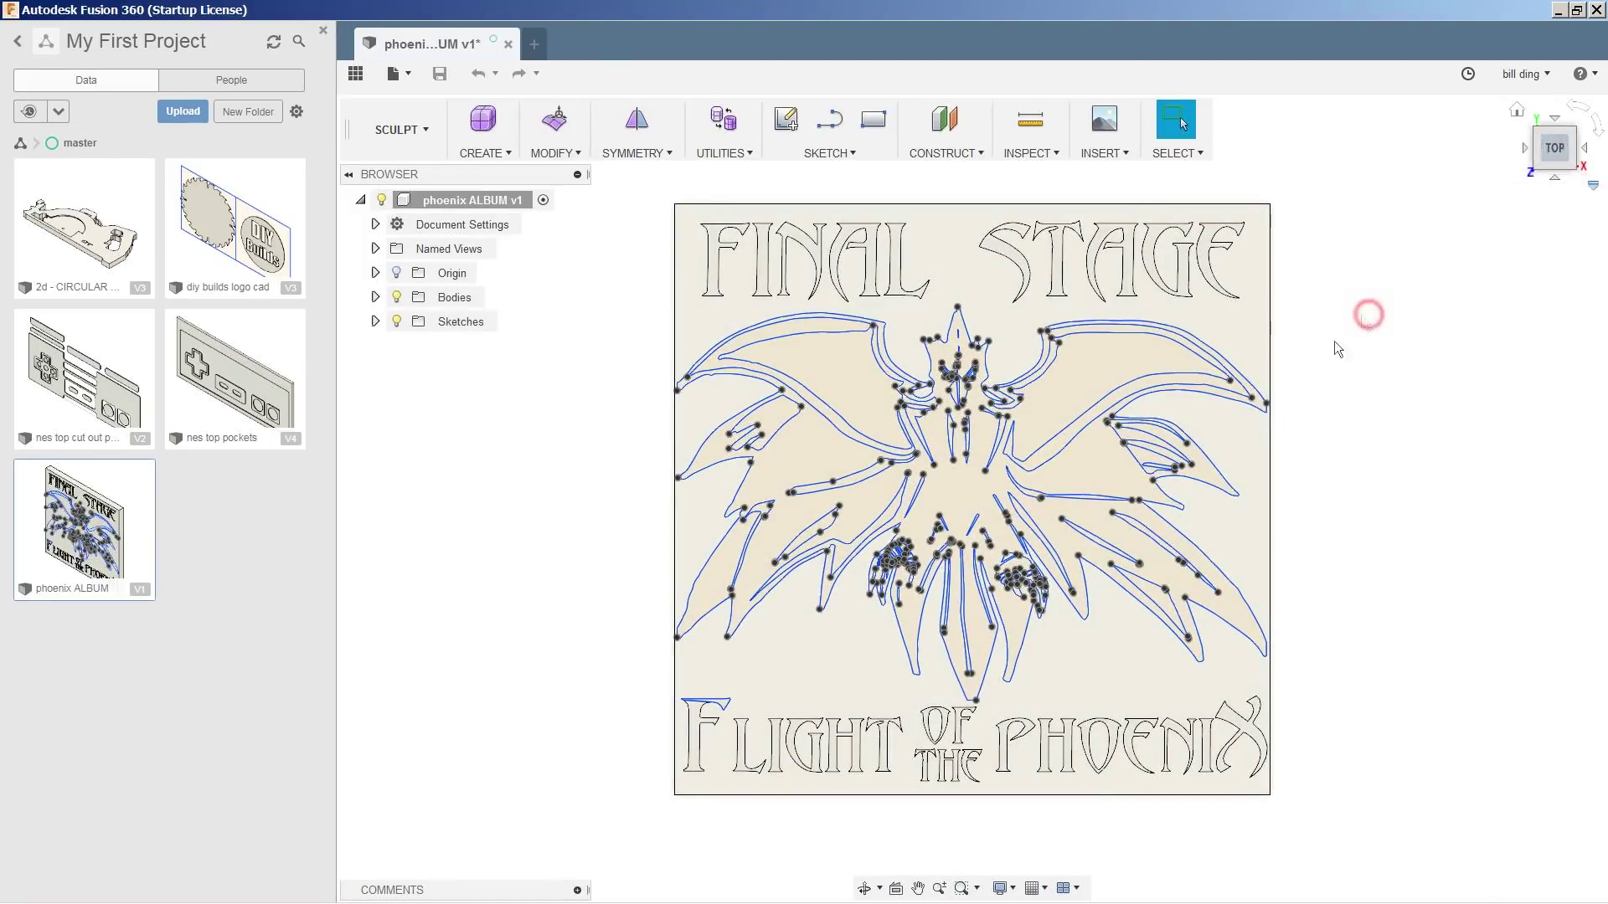
{"action": "middle_click_drag", "start_coordinate": [1350, 524], "coordinate": [1309, 442], "text": "shift"}
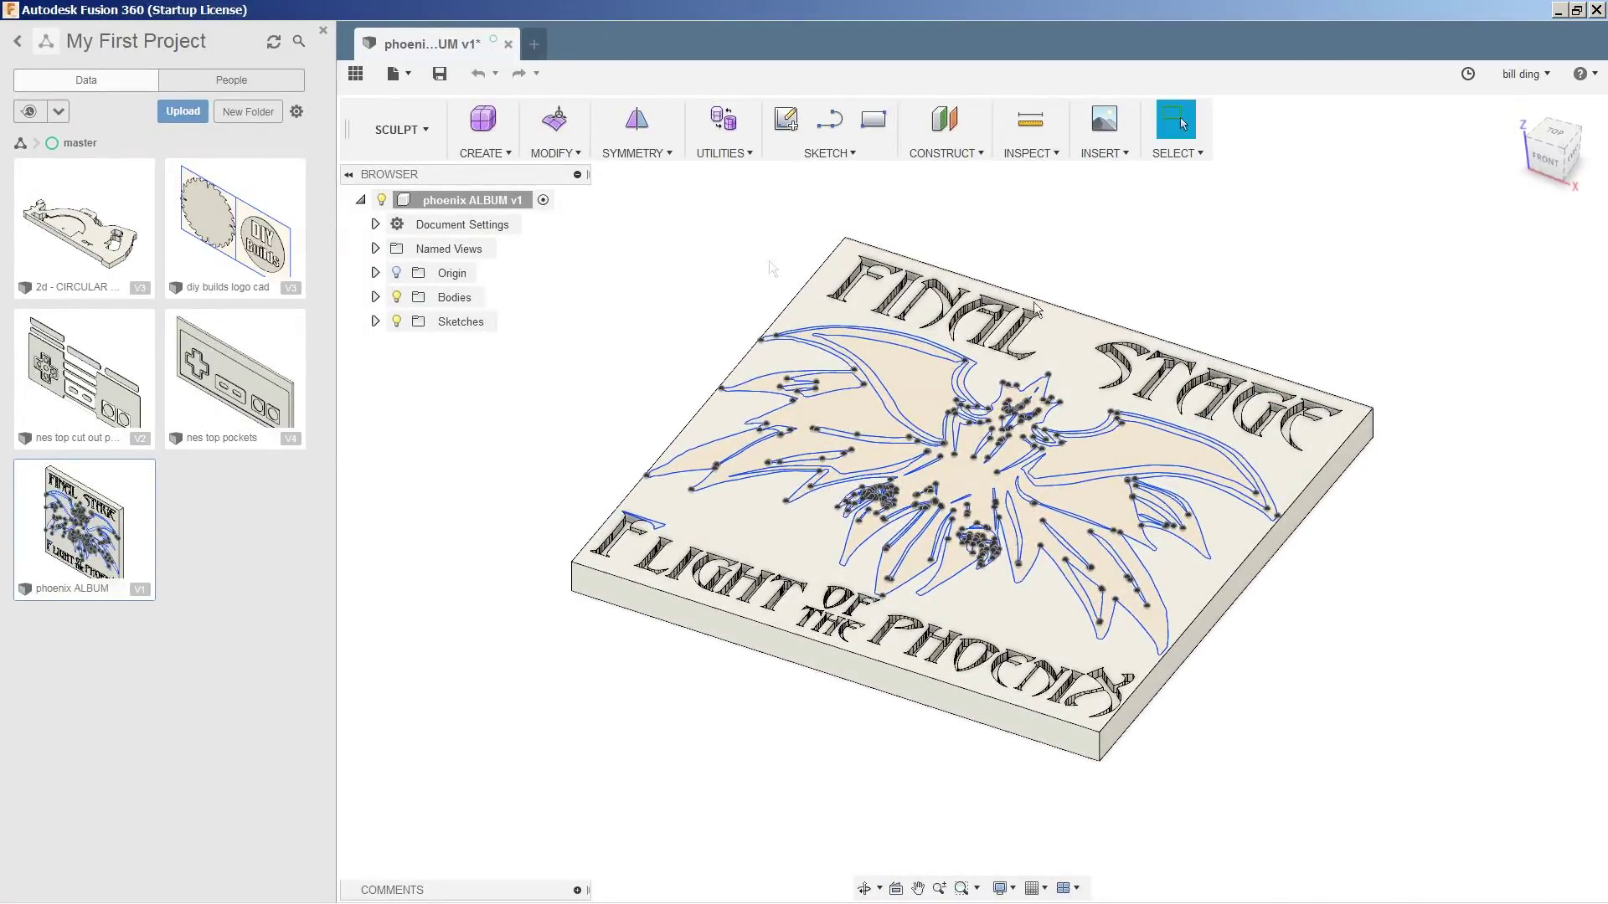
- Switch to the CAM workspace and create a new milling setup for the plaque
{"action": "left_click", "coordinate": [416, 131]}
{"action": "left_click", "coordinate": [415, 419]}
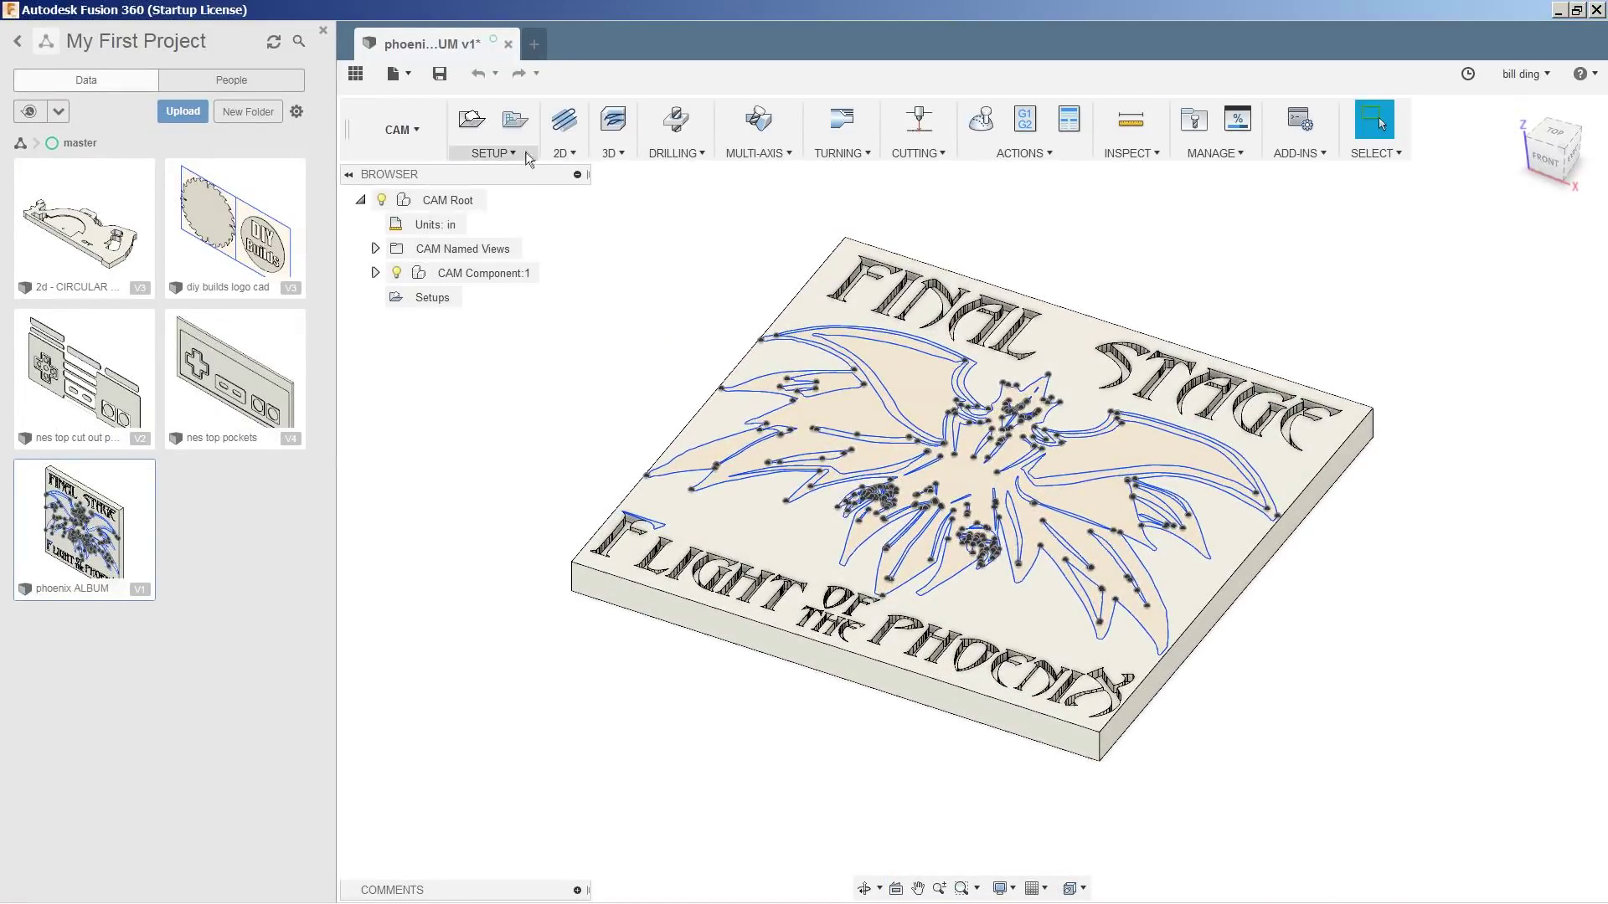
{"action": "left_click", "coordinate": [507, 153]}
{"action": "left_click", "coordinate": [513, 159]}
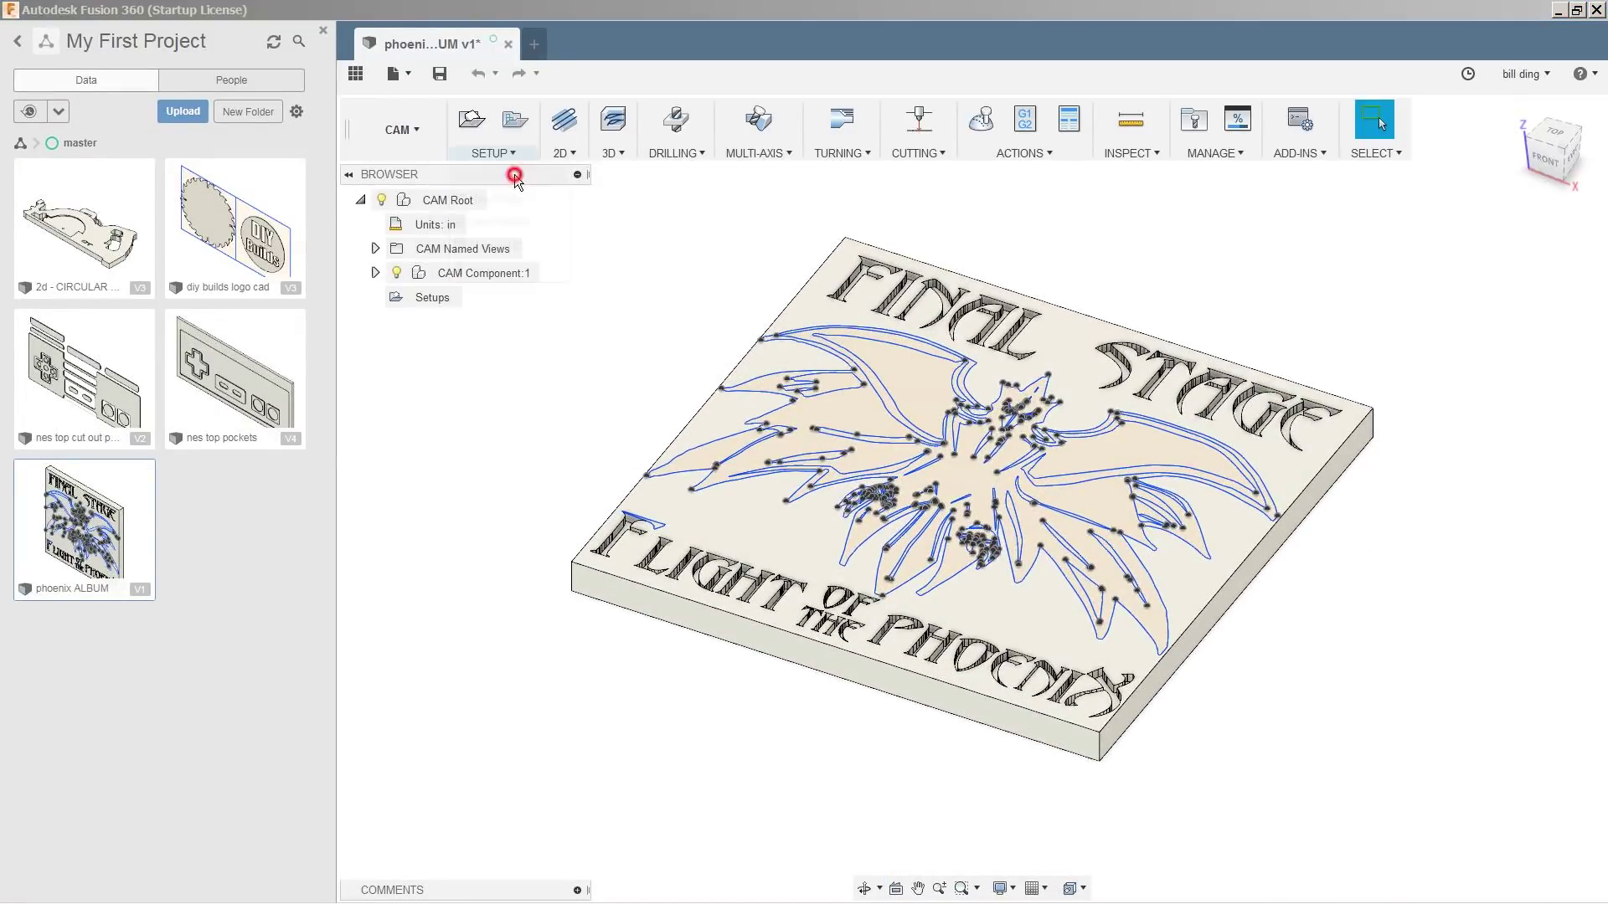
- Define the setup's stock as a fixed size box 14 in wide, 14 in deep and 0.75 in high
{"action": "left_click", "coordinate": [1437, 298]}
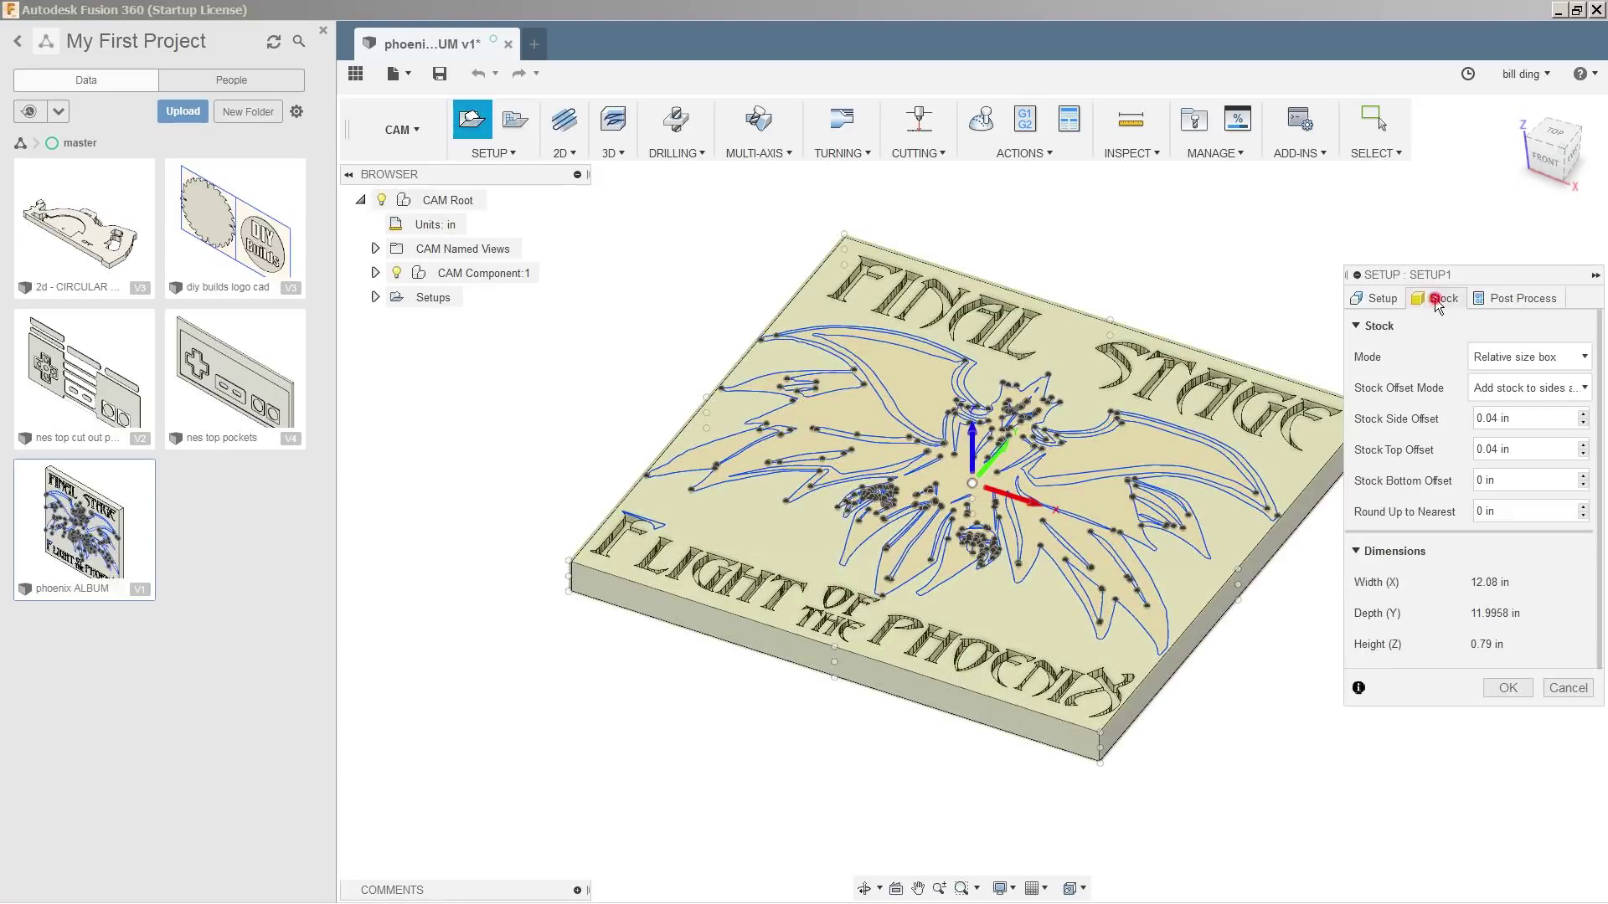
{"action": "left_click", "coordinate": [1529, 357]}
{"action": "left_click", "coordinate": [1530, 383]}
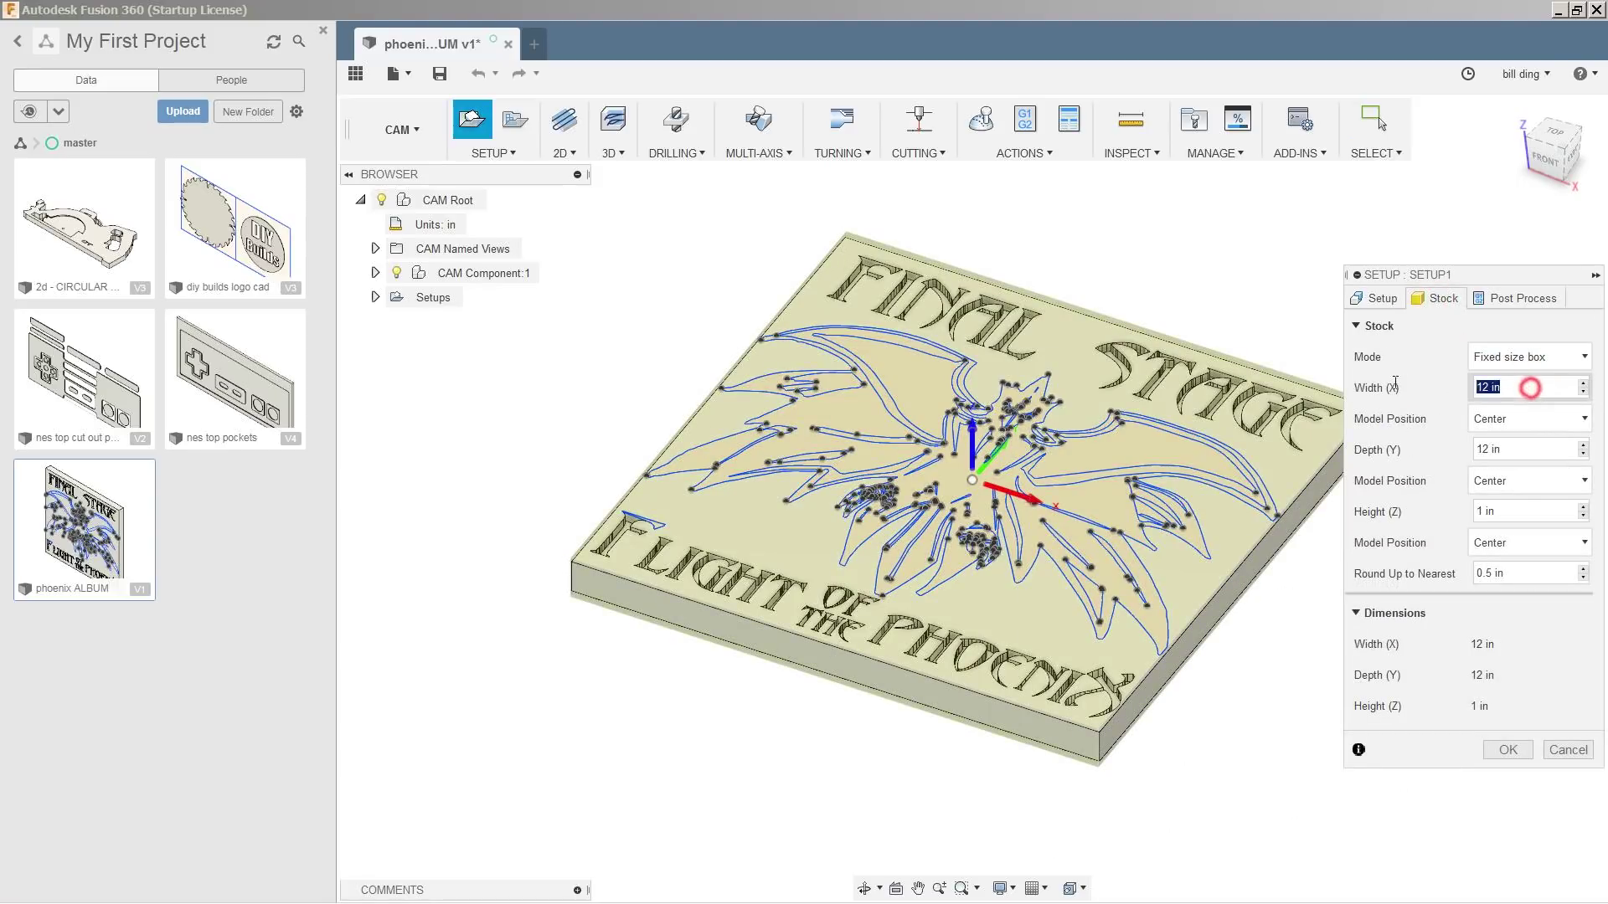
{"action": "type", "text": "14"}
{"action": "key", "text": "Tab"}
{"action": "type", "text": "1"}
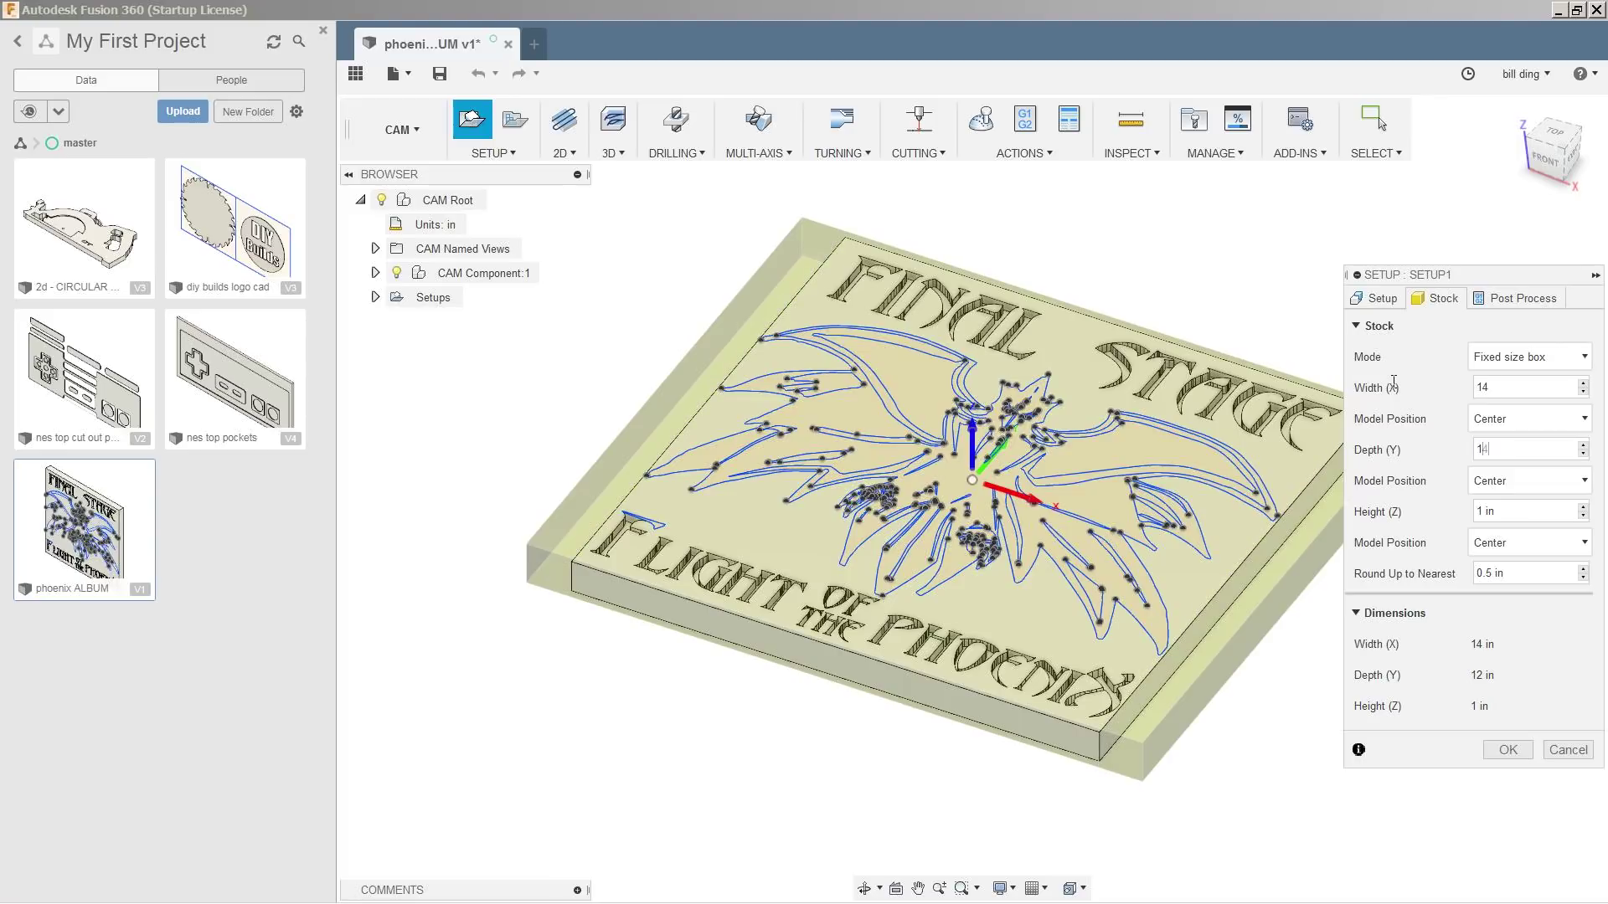
{"action": "type", "text": "4"}
{"action": "left_click", "coordinate": [1507, 509]}
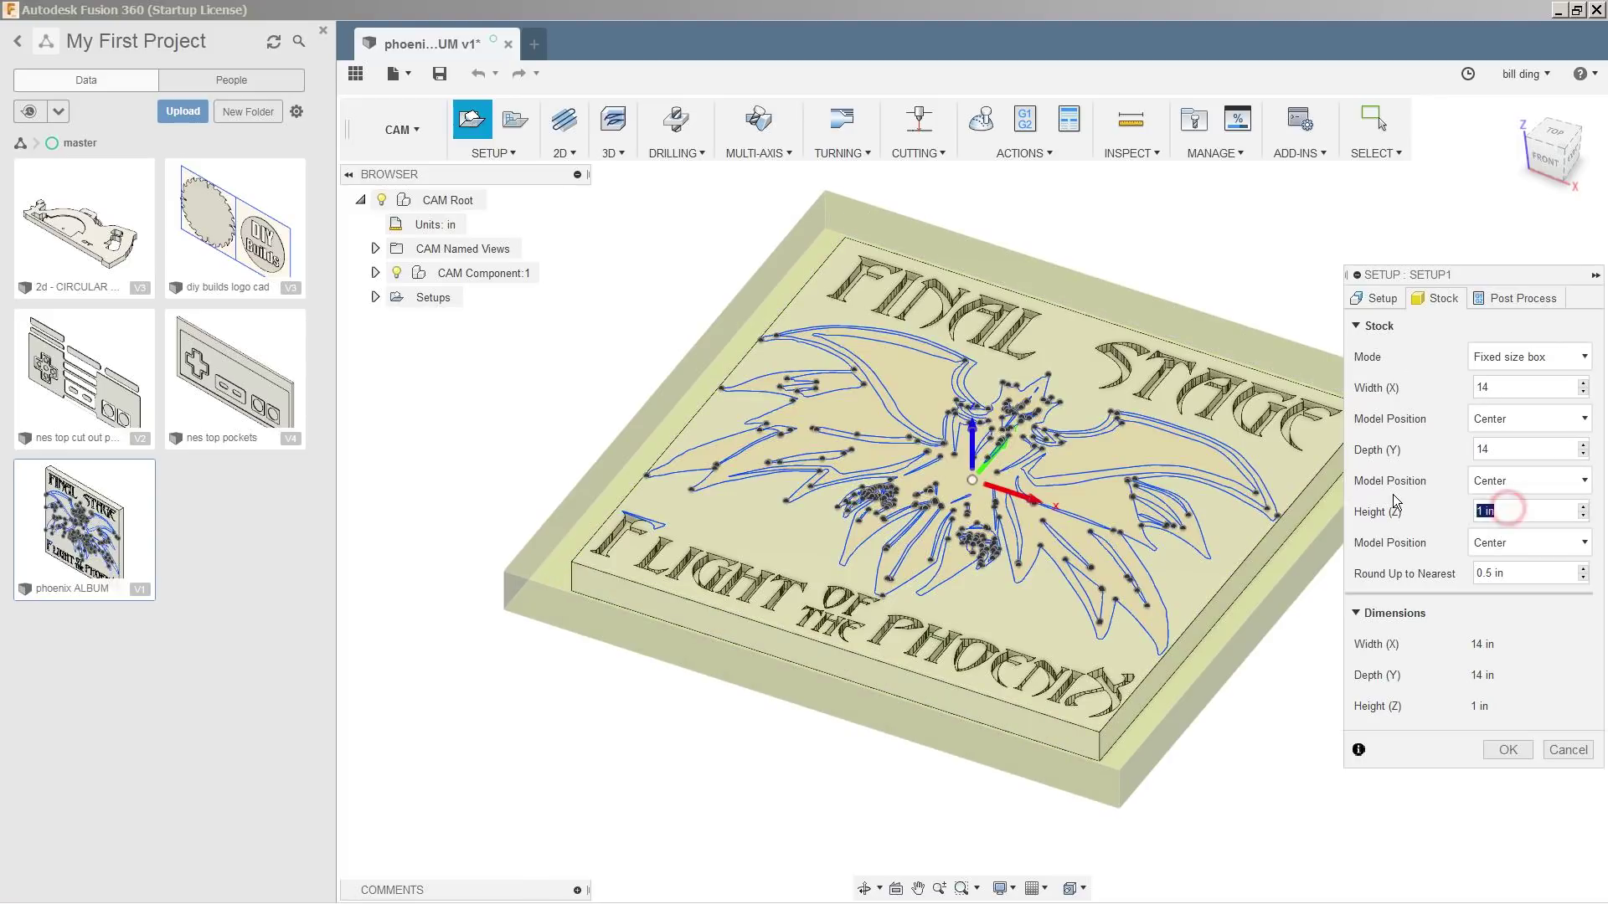
{"action": "type", "text": ".75"}
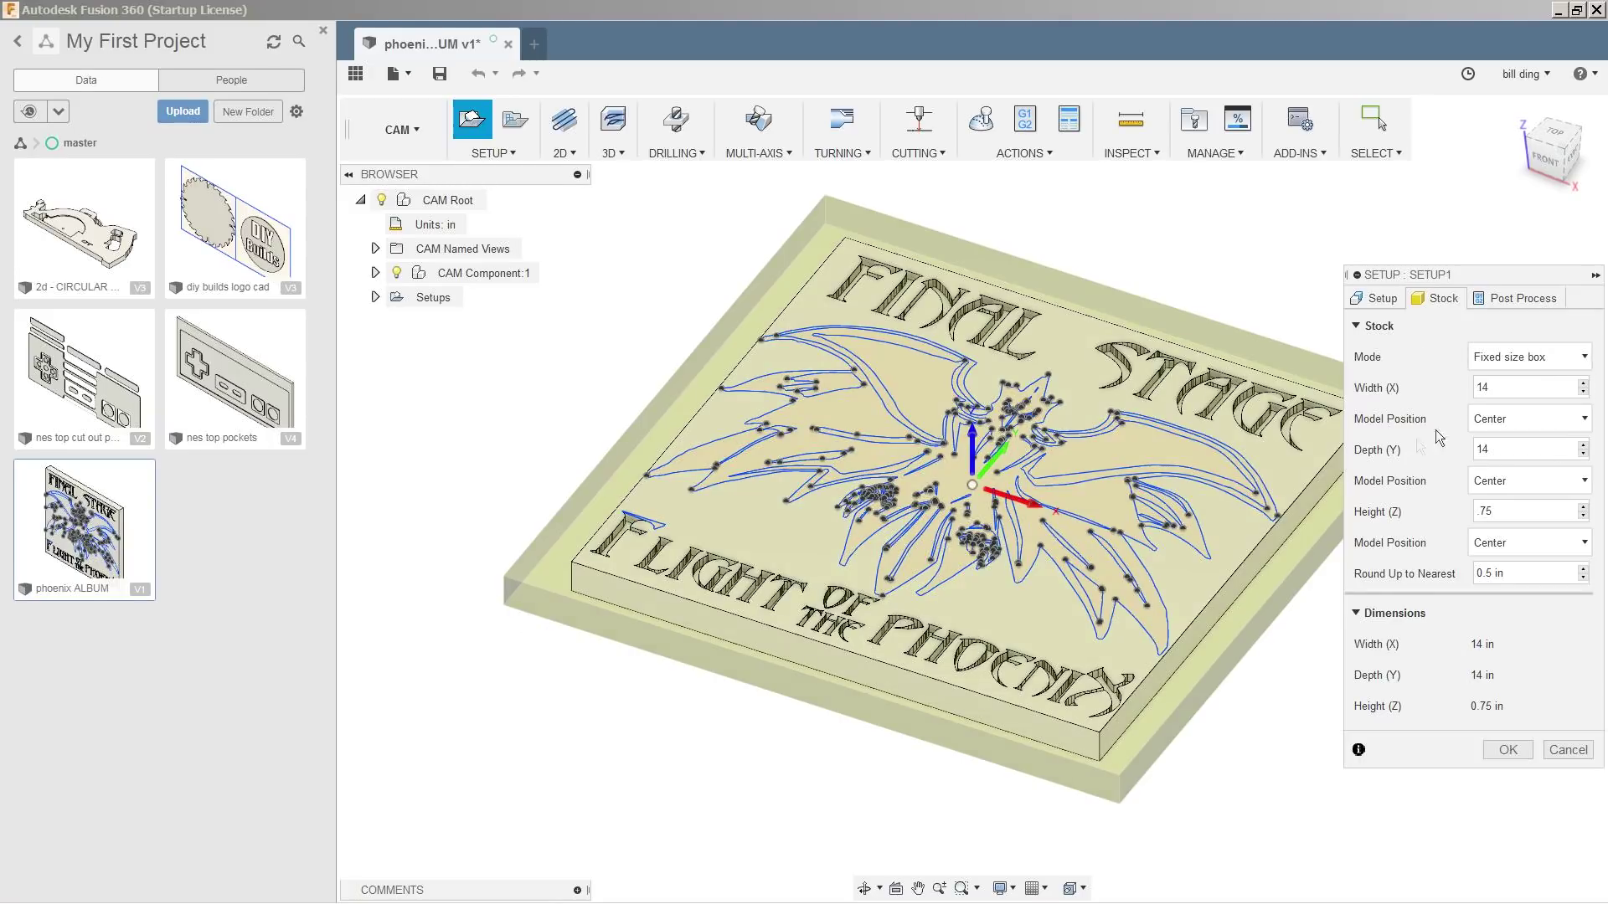
- Place the work coordinate origin on the stock's upper front-left corner and accept the setup
{"action": "left_click", "coordinate": [1380, 299]}
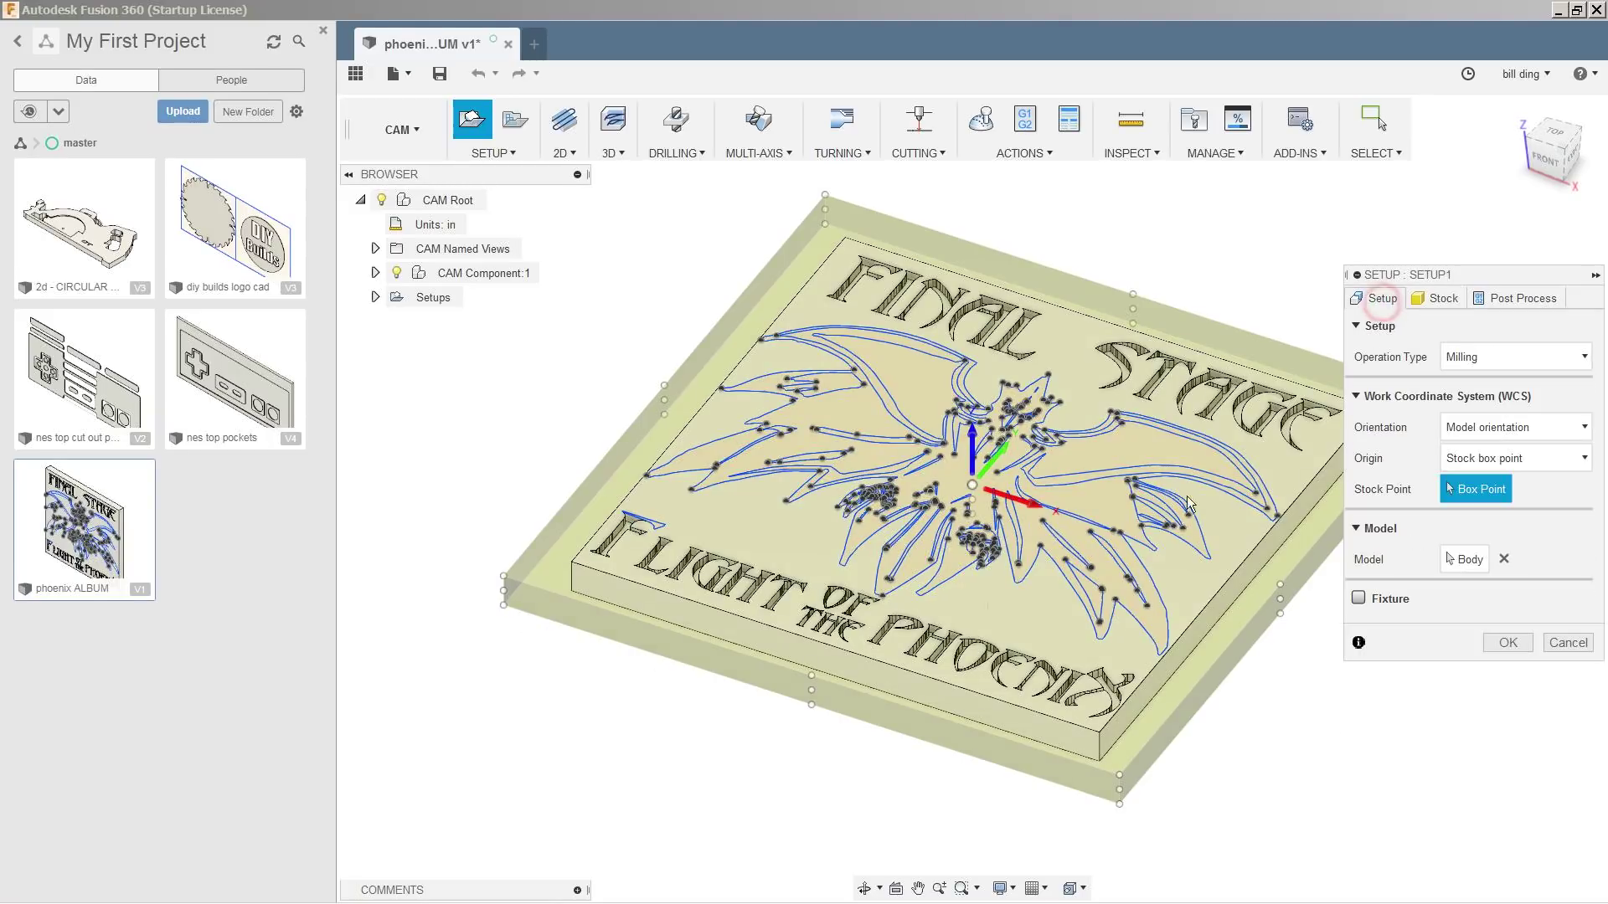
{"action": "left_click", "coordinate": [503, 572]}
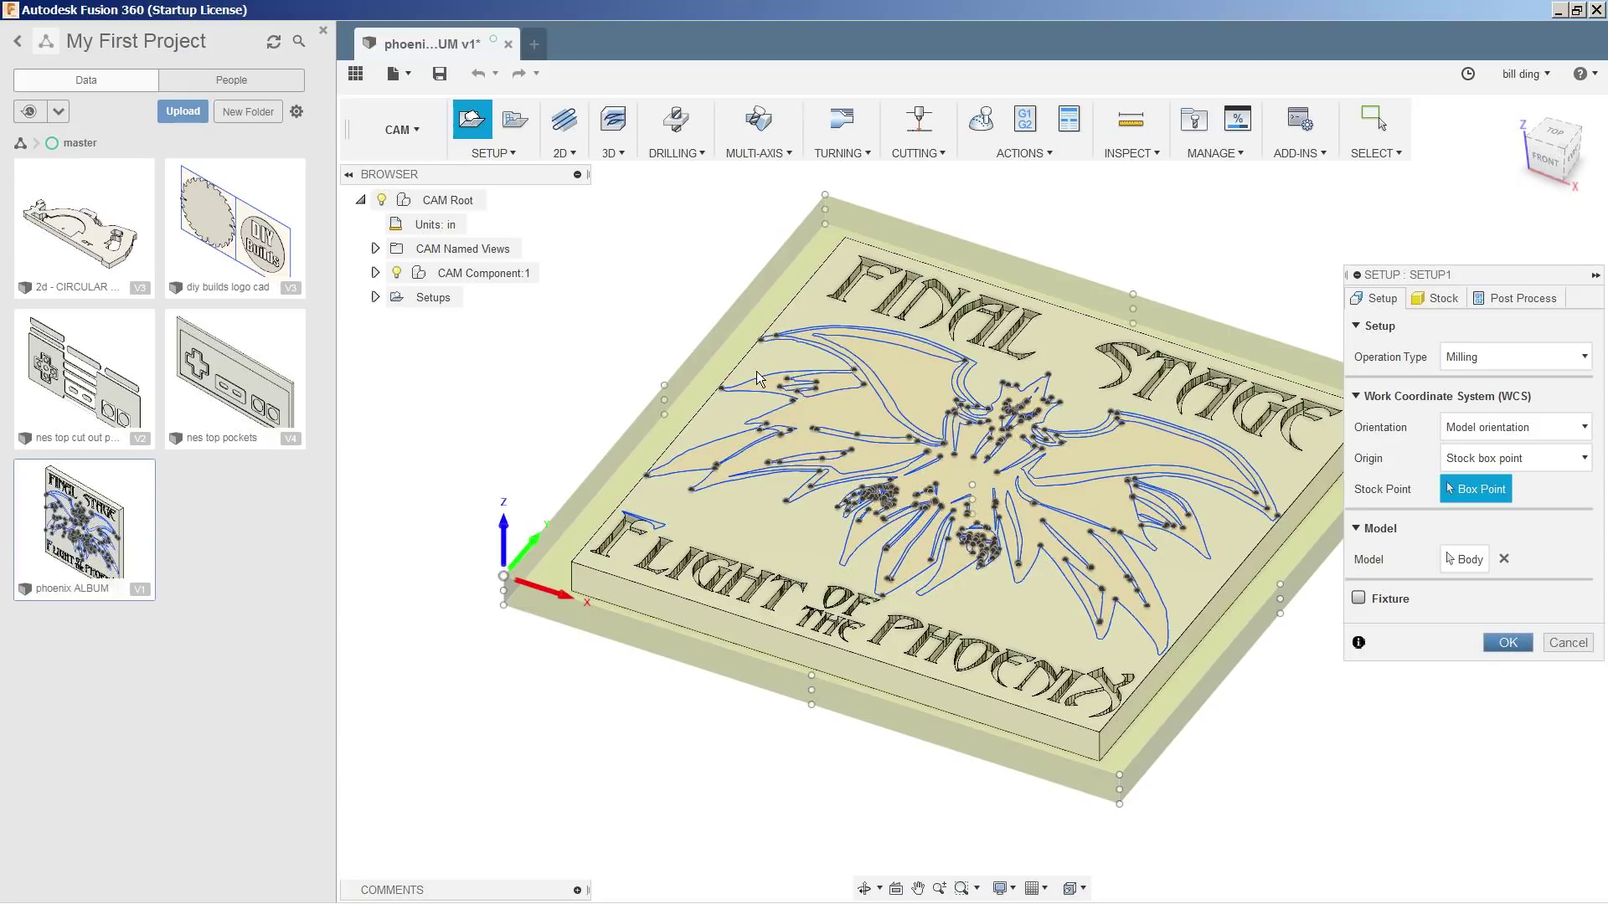
{"action": "key", "text": "Return"}
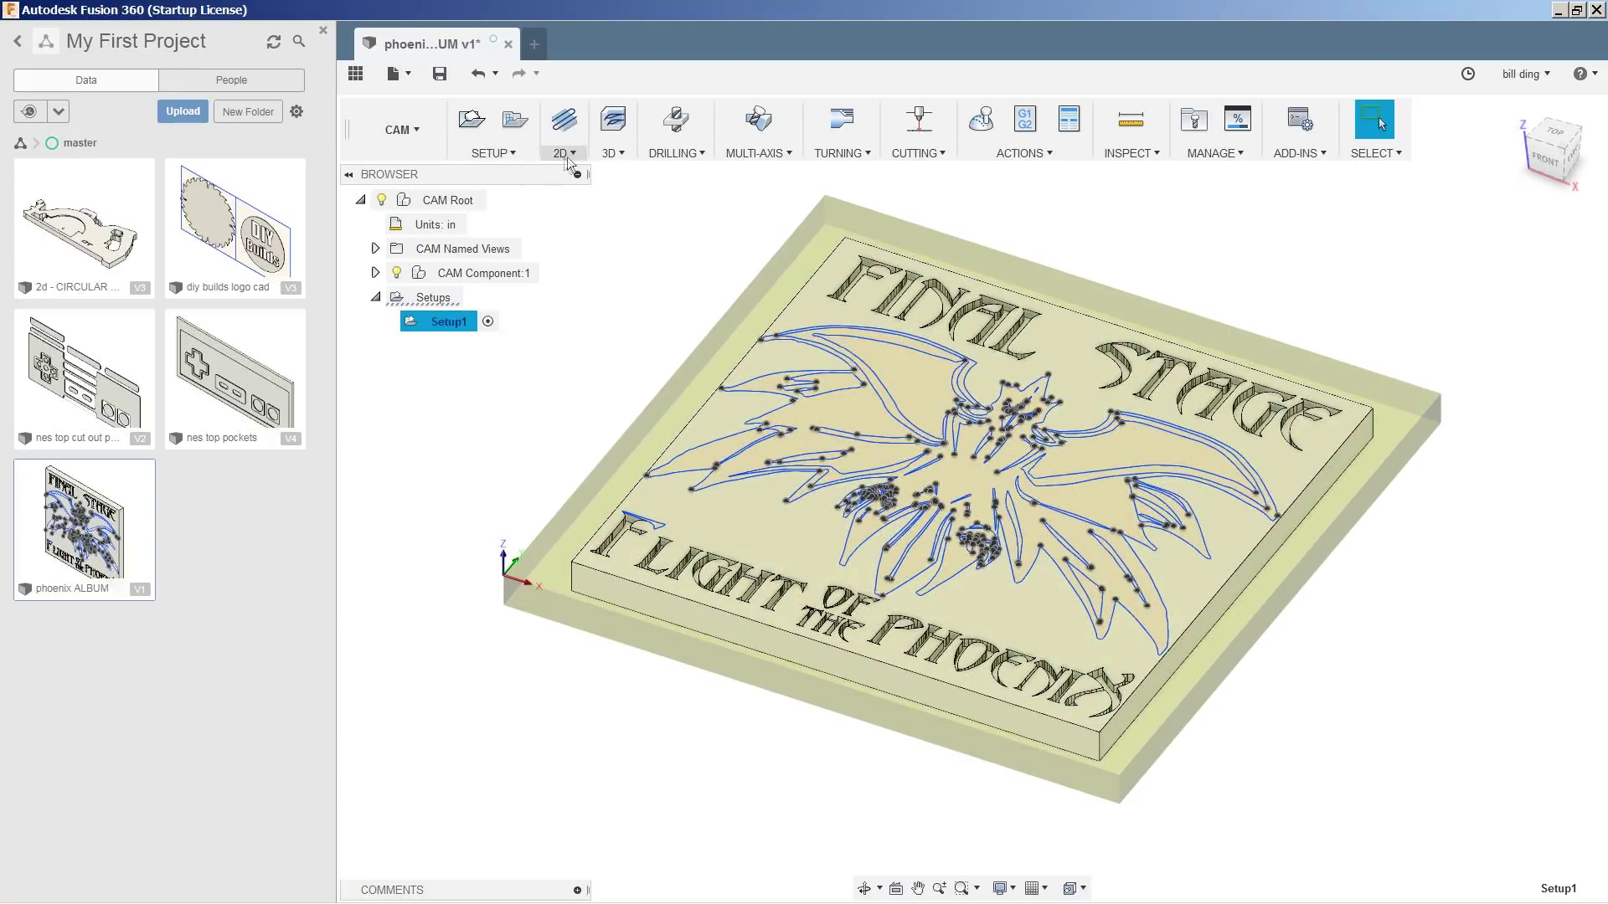
- Start a 2D Engrave operation using the 1/2" 45° chamfer mill from the cloud tool library
{"action": "left_click", "coordinate": [569, 155]}
{"action": "left_click", "coordinate": [603, 391]}
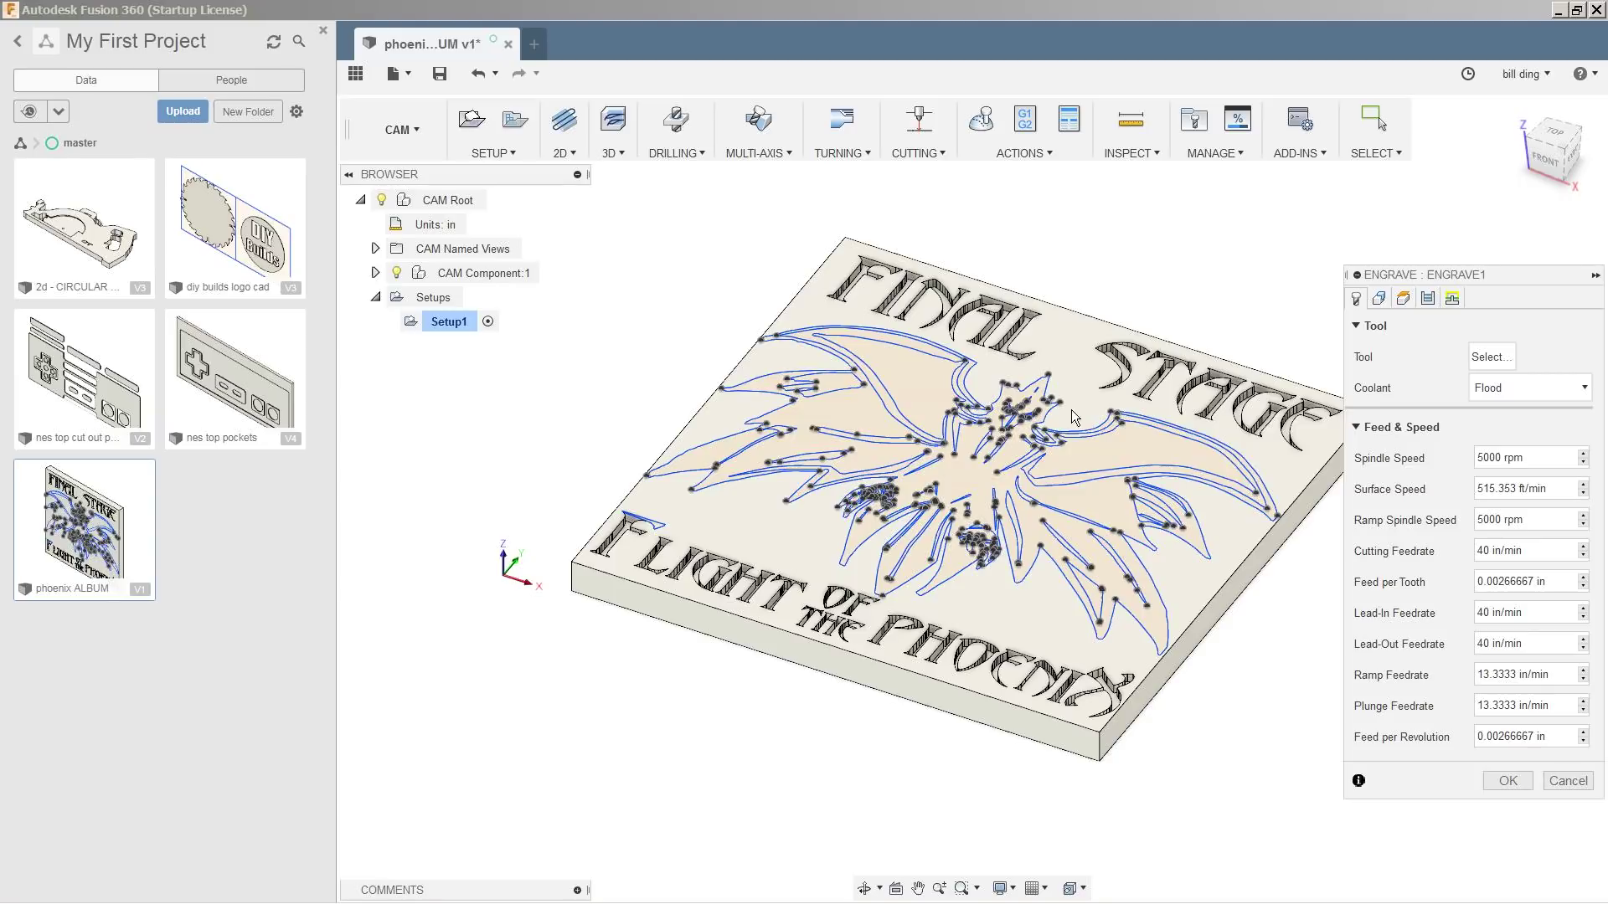
{"action": "left_click", "coordinate": [1475, 355]}
{"action": "left_click", "coordinate": [260, 230]}
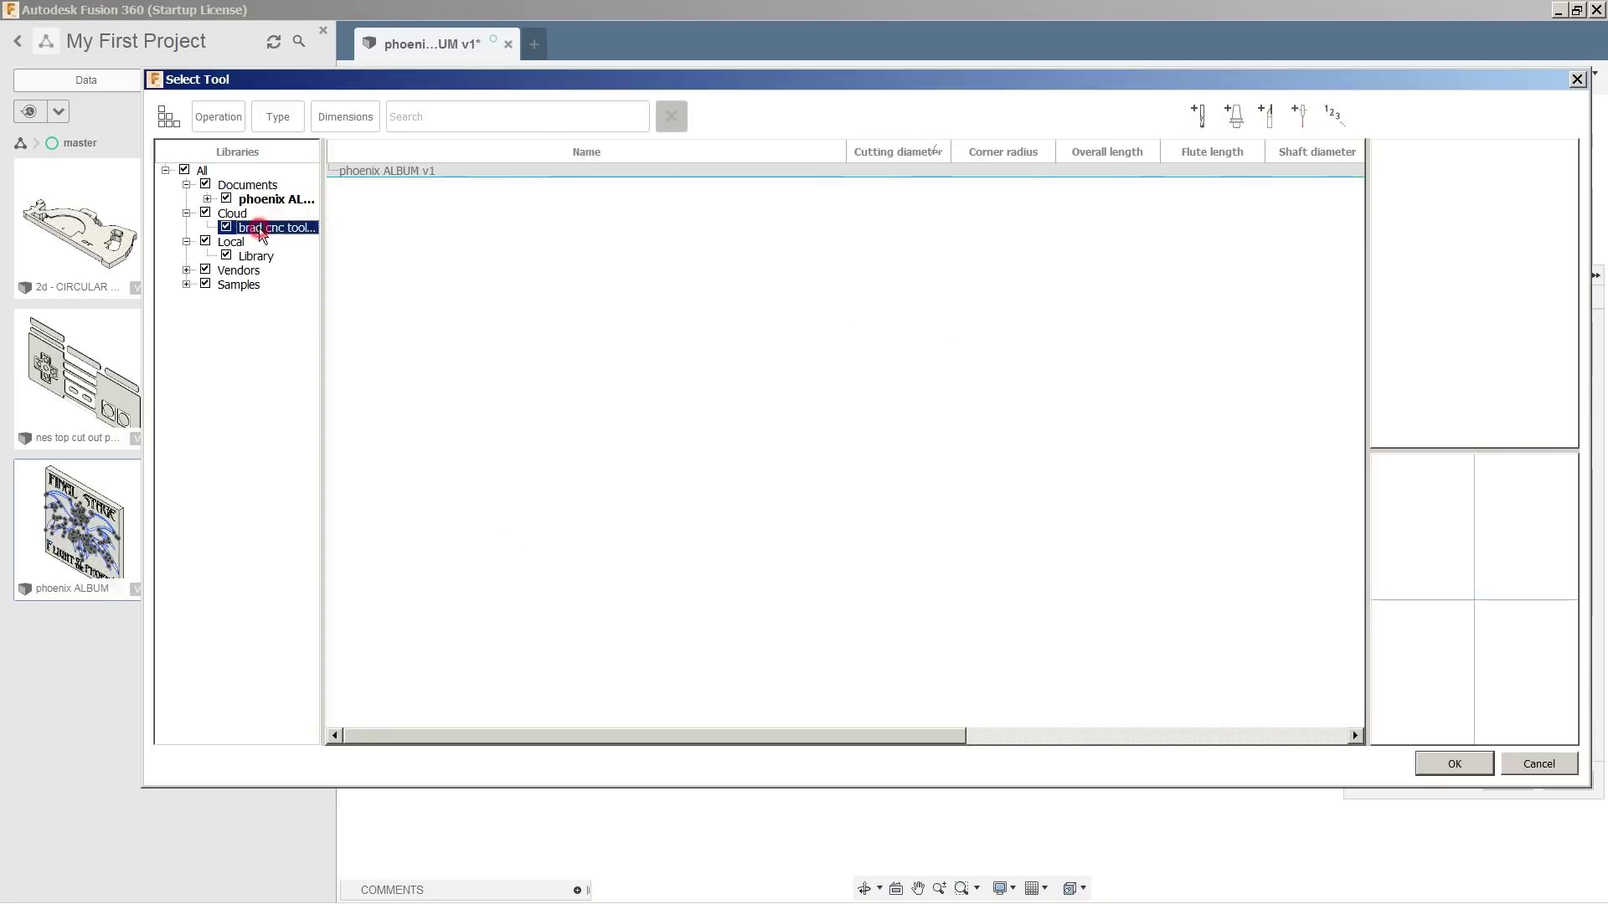
{"action": "left_click", "coordinate": [499, 227]}
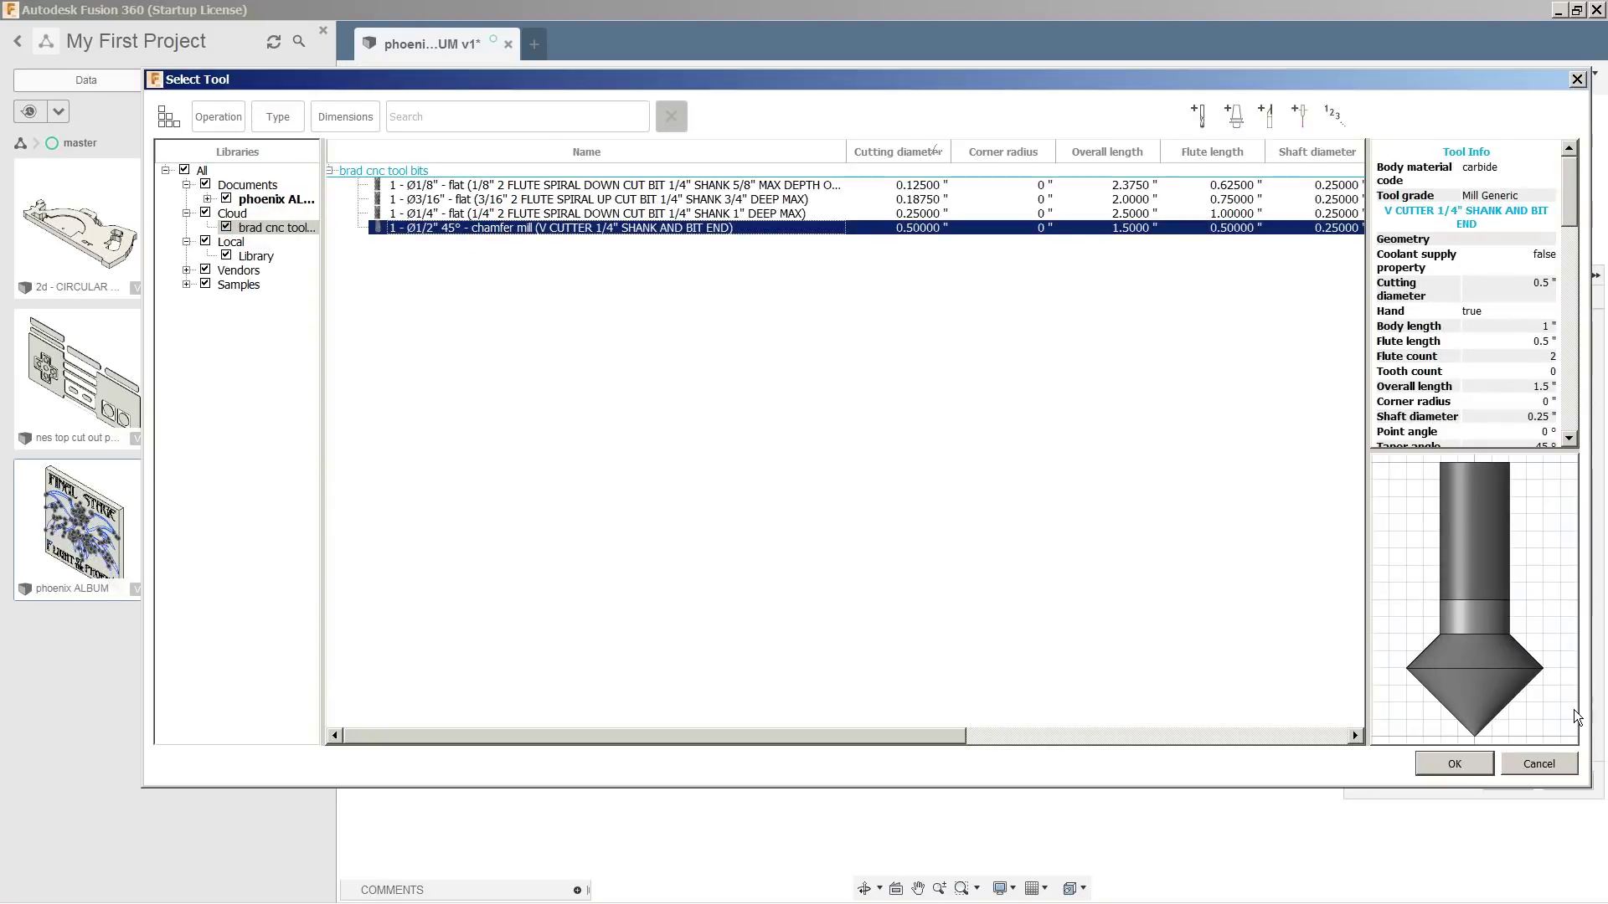
{"action": "left_click", "coordinate": [1453, 763]}
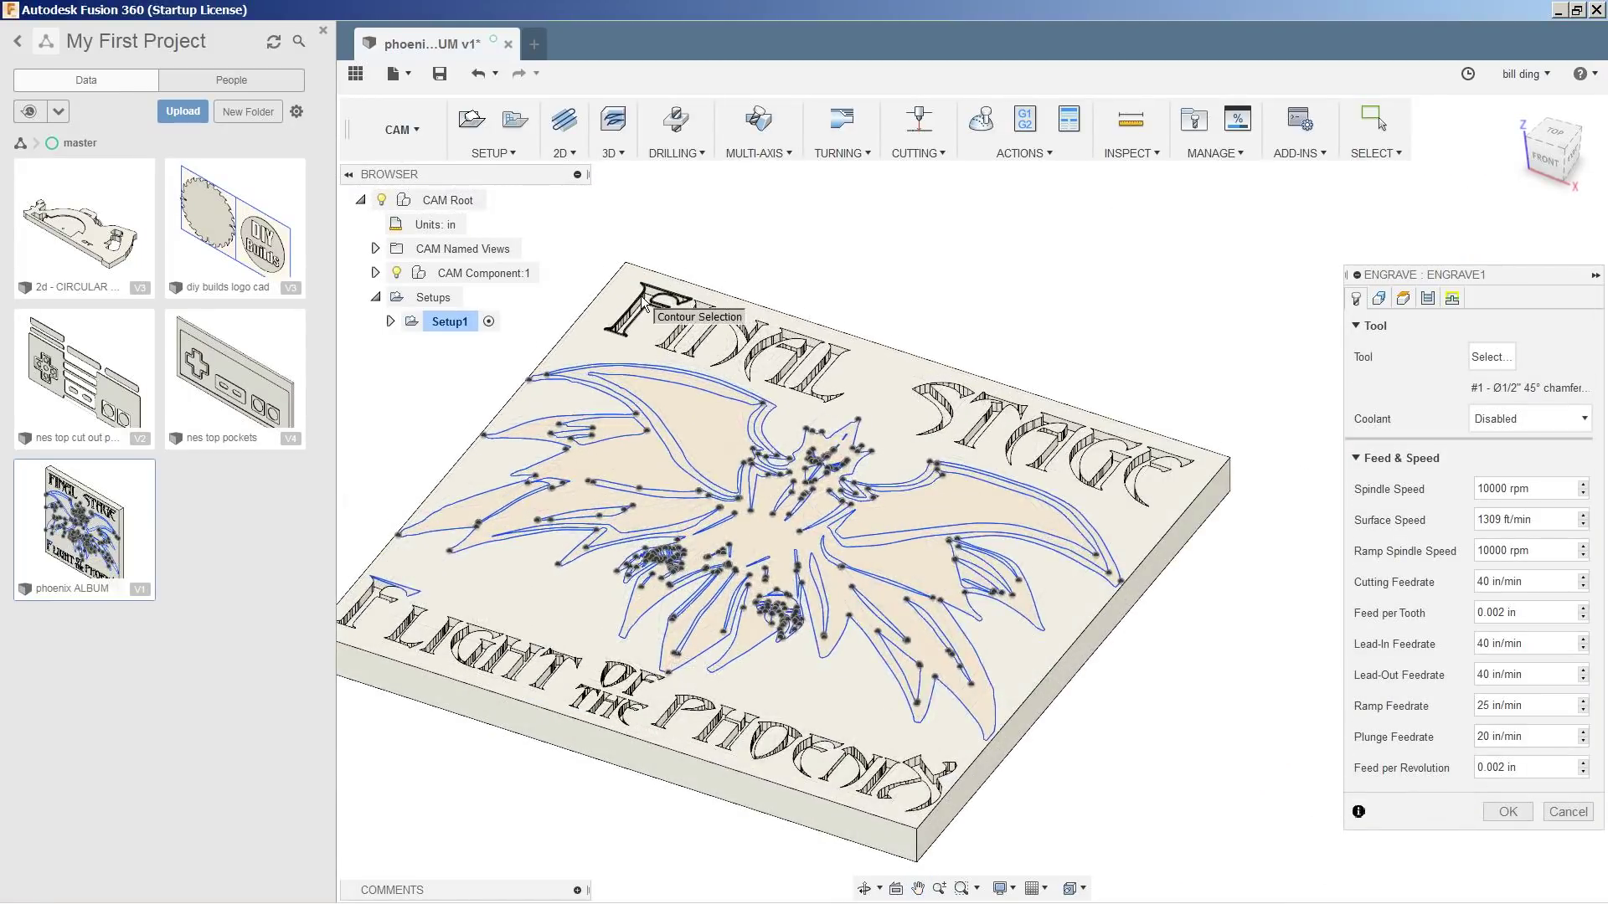
- Select the letter outlines of FINAL STAGE and FLIGHT OF THE PHOENIX as engraving contours
{"action": "scroll", "coordinate": [666, 285], "scroll_direction": "up", "scroll_amount": 5}
{"action": "left_click", "coordinate": [1379, 298]}
{"action": "left_click", "coordinate": [640, 319]}
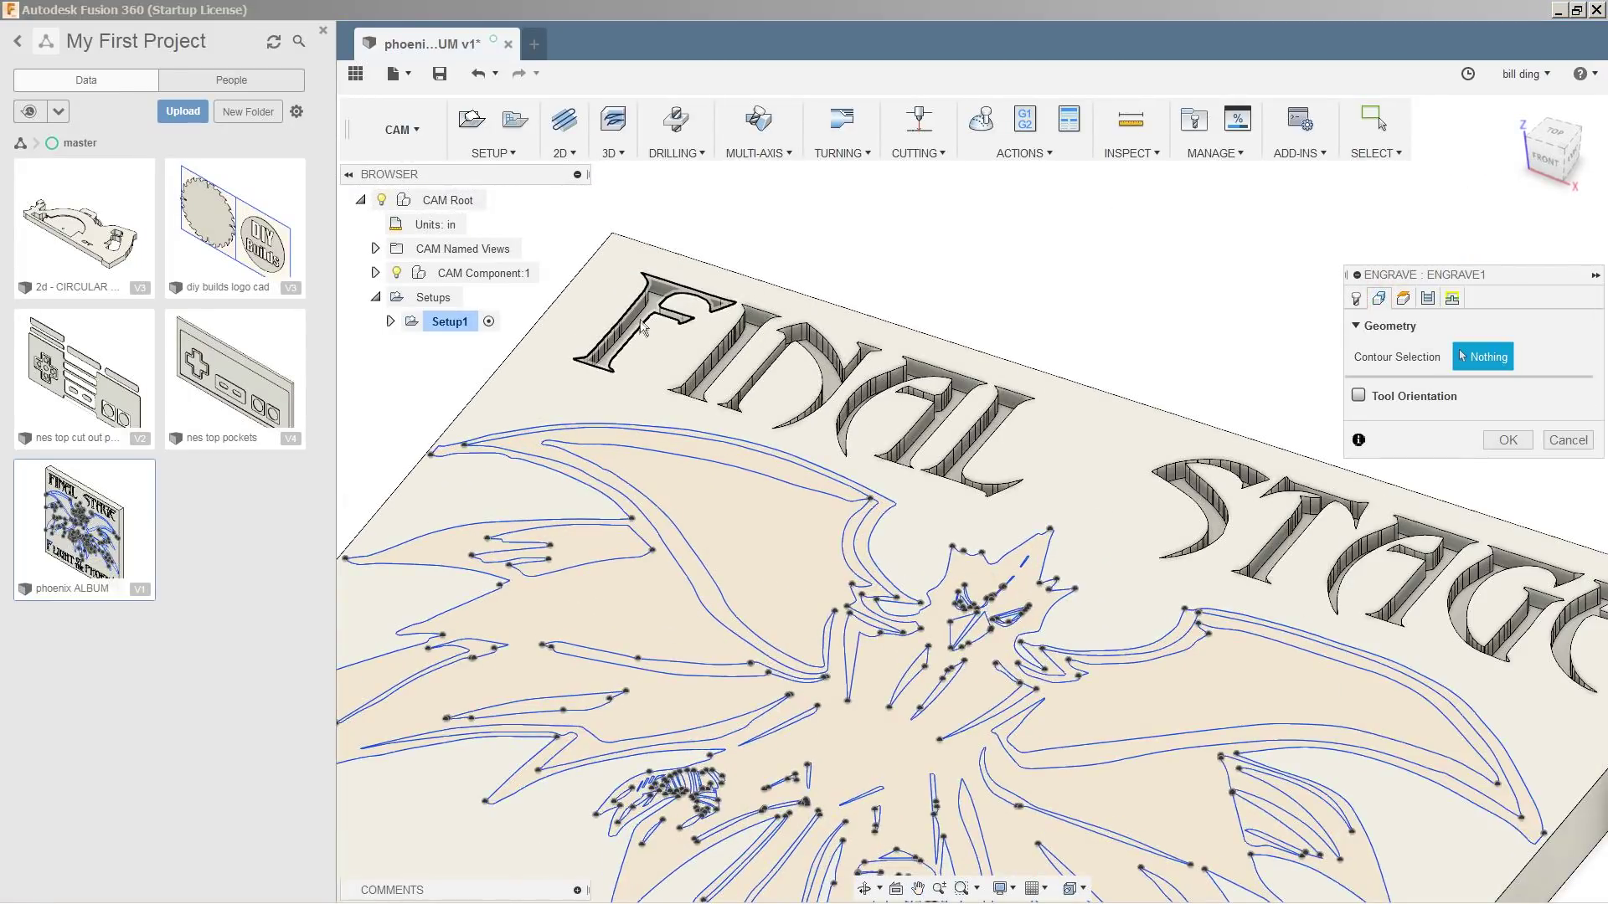
{"action": "left_click", "coordinate": [764, 339]}
{"action": "left_click", "coordinate": [830, 369]}
{"action": "left_click", "coordinate": [930, 402]}
{"action": "left_click", "coordinate": [1005, 436]}
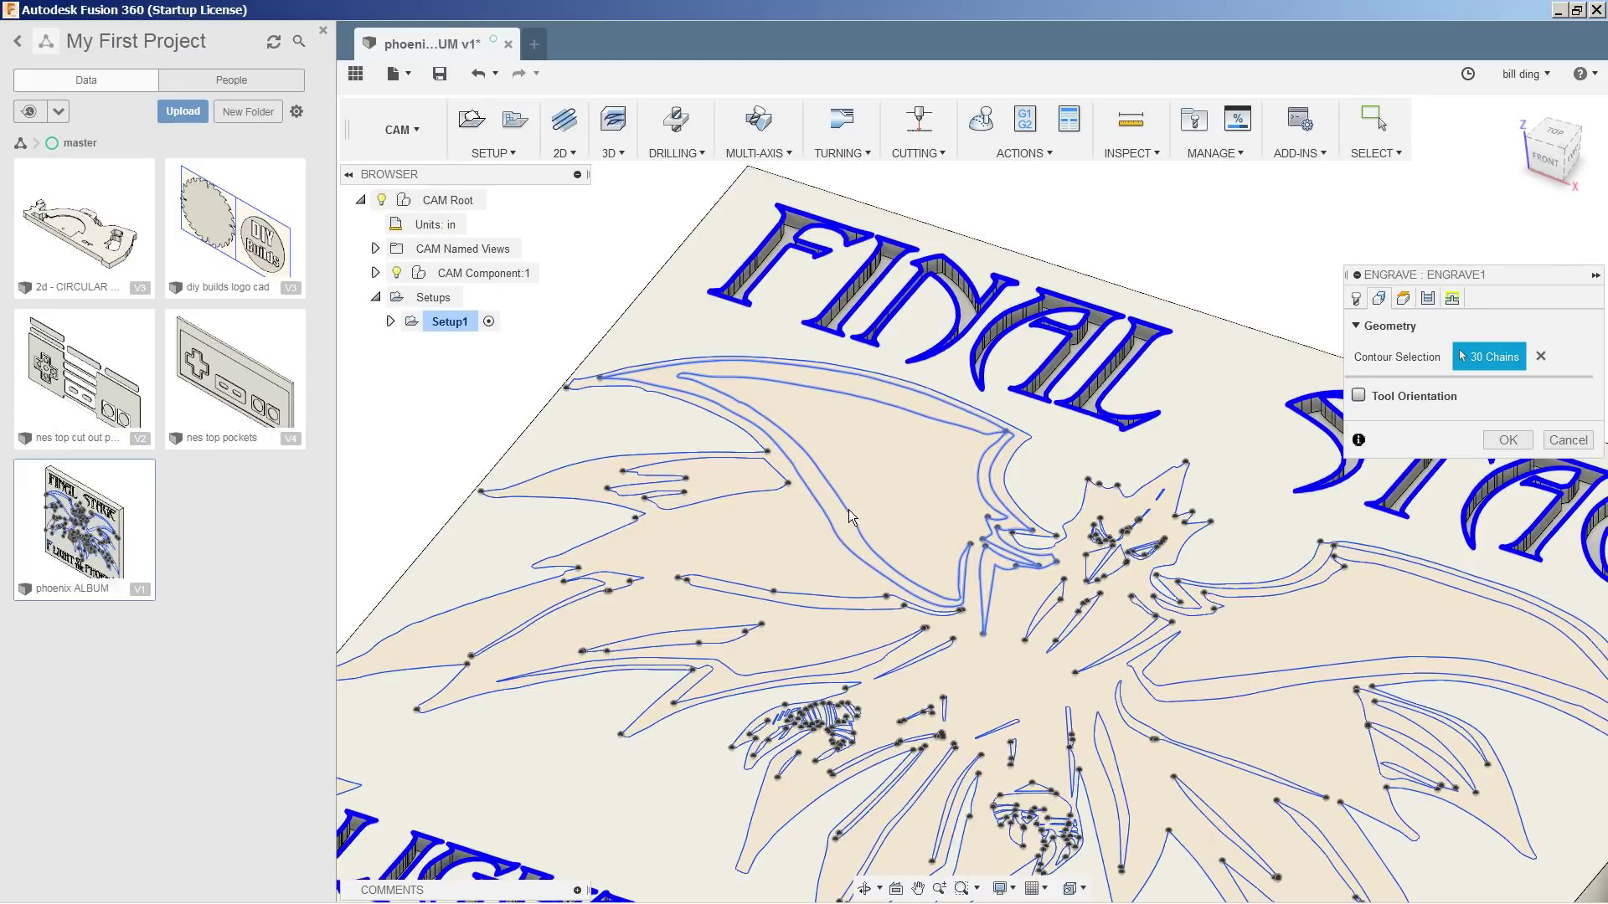
- Add the phoenix's inner wing, feather, body, face and claw outlines to the engraving contours
{"action": "left_click", "coordinate": [848, 511]}
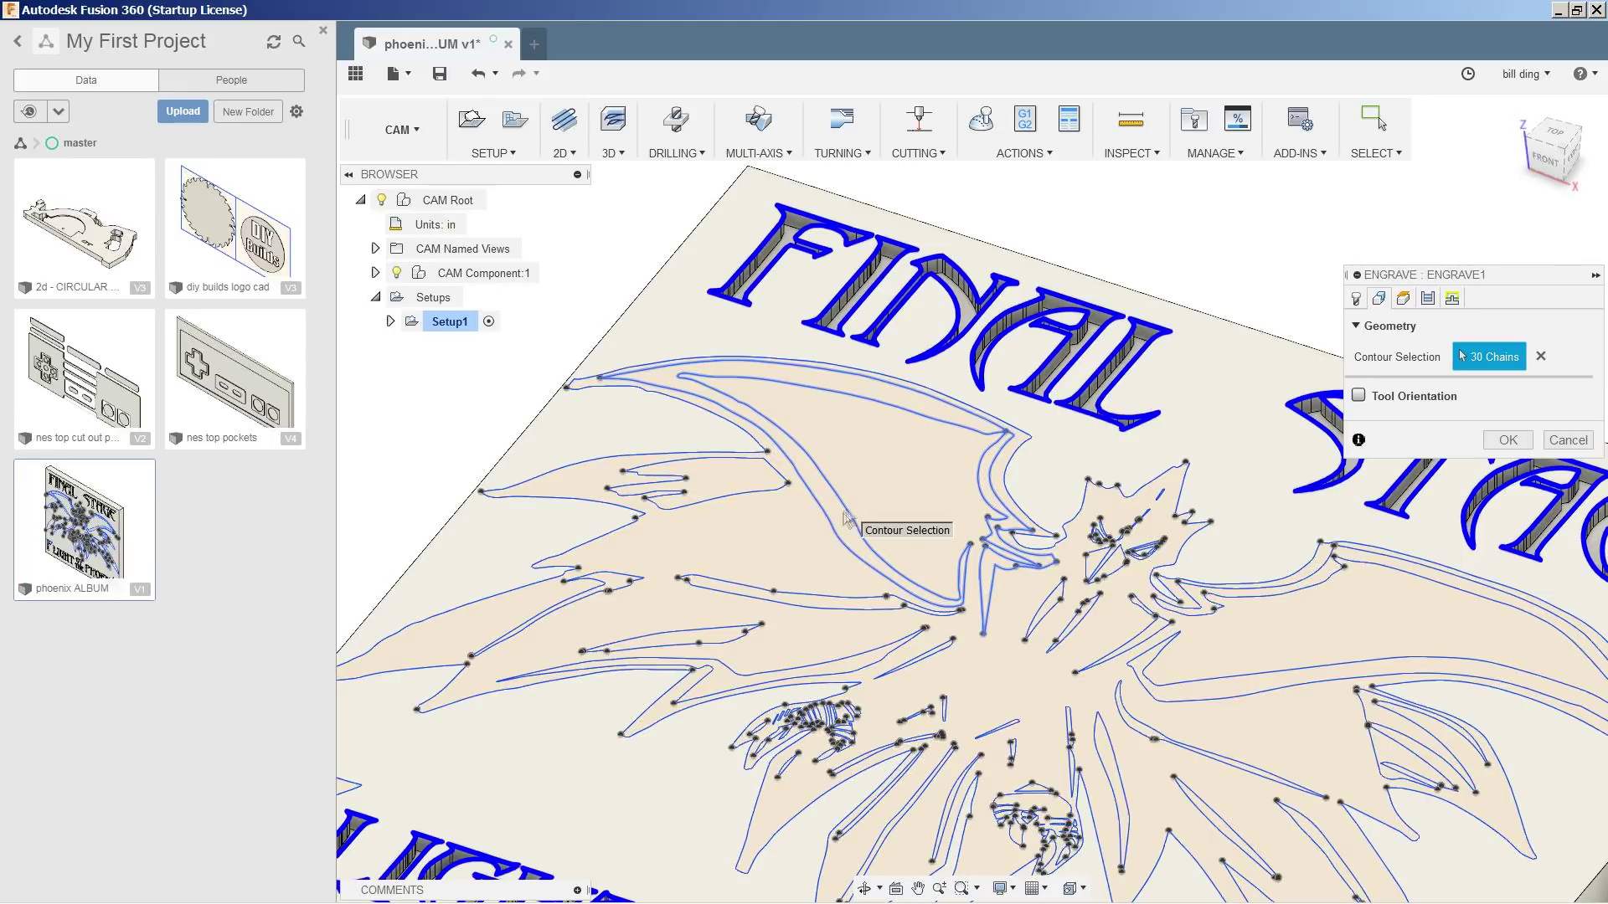
{"action": "left_click", "coordinate": [722, 493]}
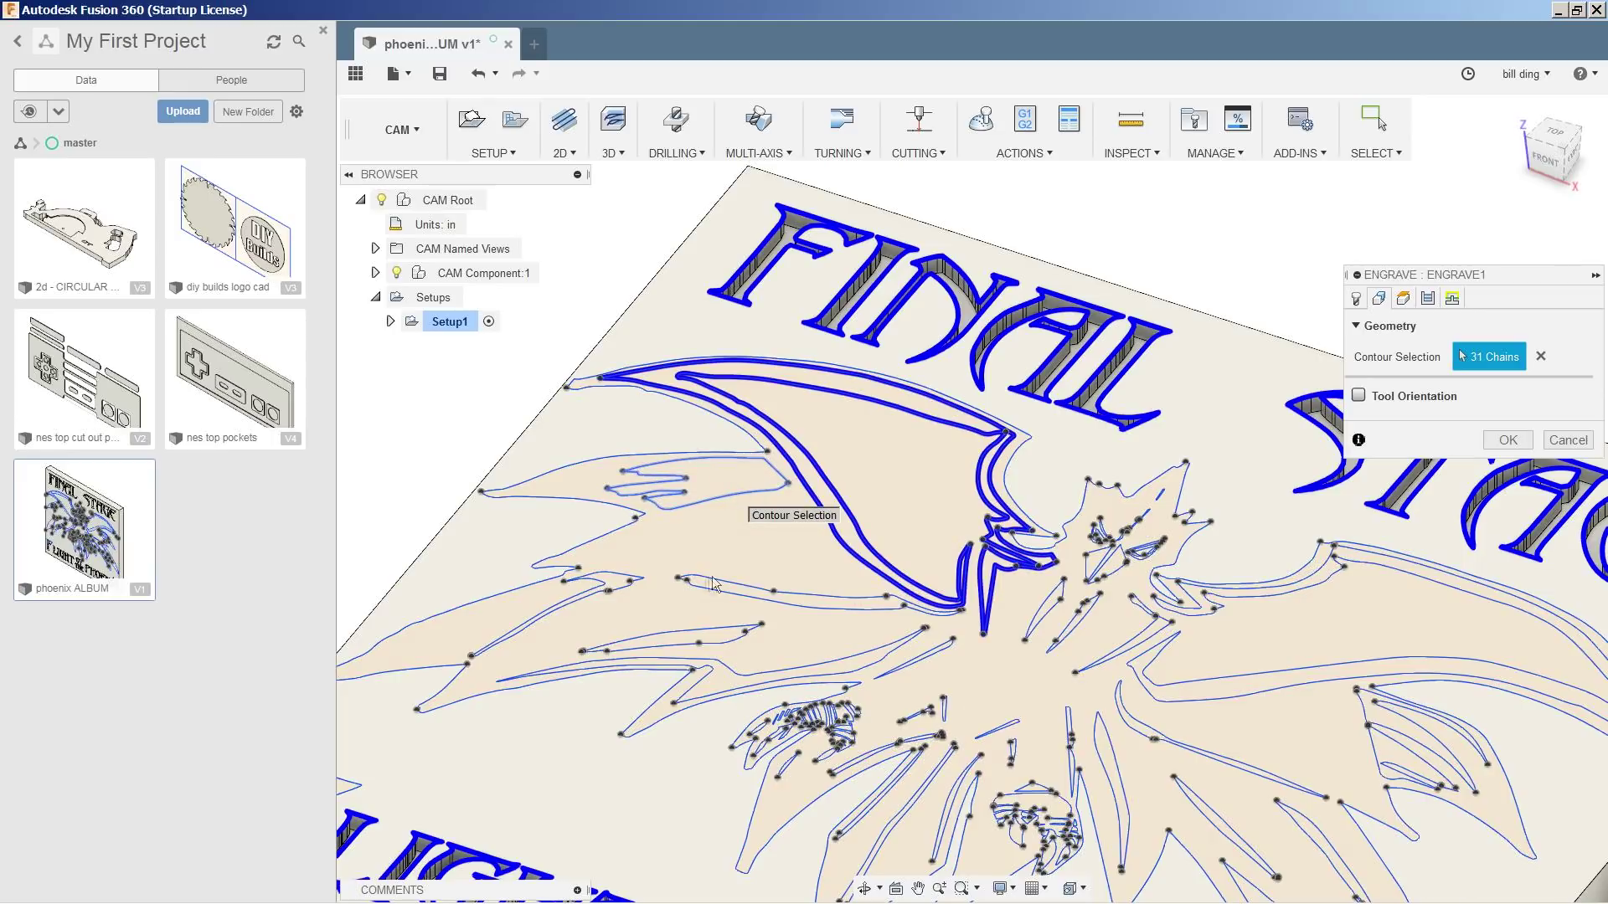
{"action": "left_click", "coordinate": [618, 580]}
{"action": "scroll", "coordinate": [995, 469], "scroll_direction": "up", "scroll_amount": 5}
{"action": "scroll", "coordinate": [709, 492], "scroll_direction": "down", "scroll_amount": 5}
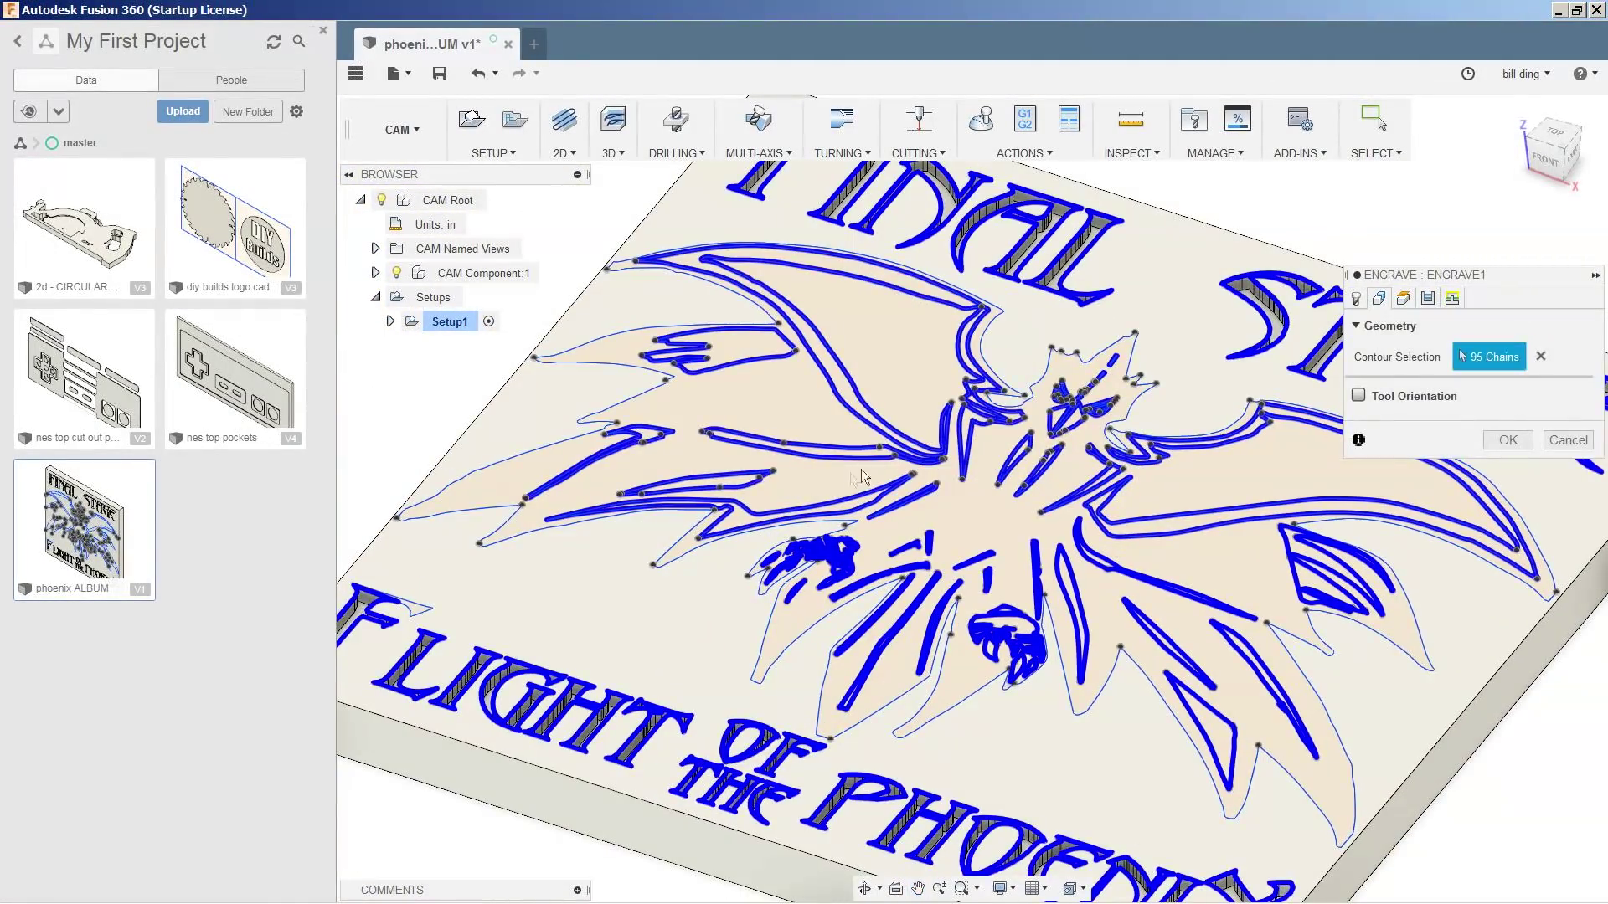
{"action": "scroll", "coordinate": [915, 501], "scroll_direction": "up", "scroll_amount": 4}
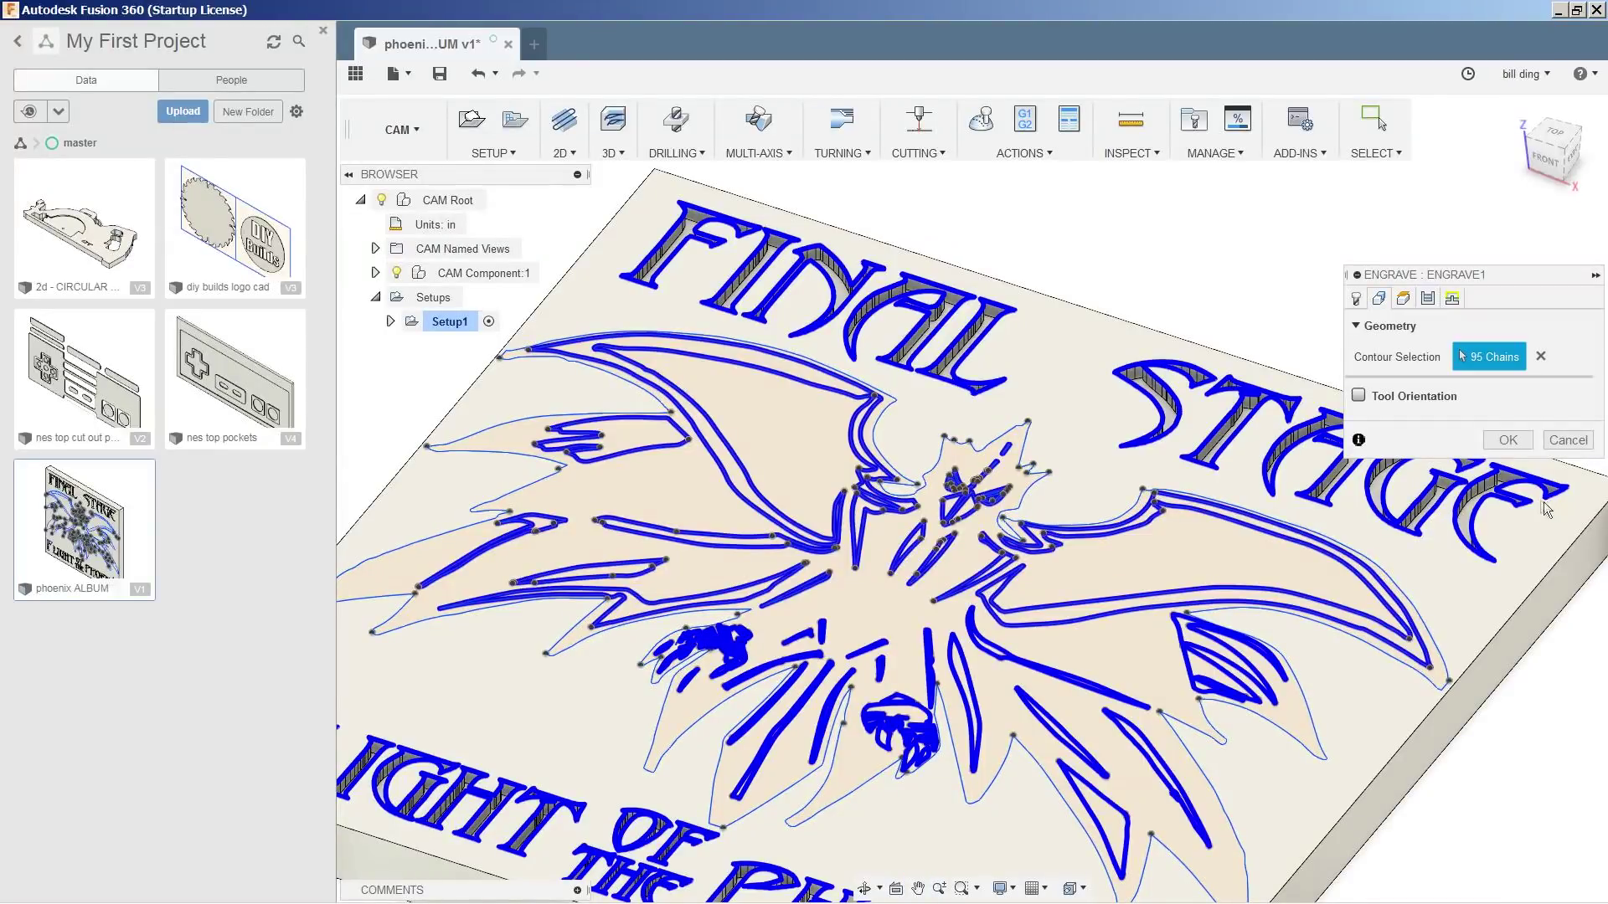
- Review the Engrave heights, passes and linking settings, keep the defaults, and generate the toolpath
{"action": "left_click", "coordinate": [1403, 298]}
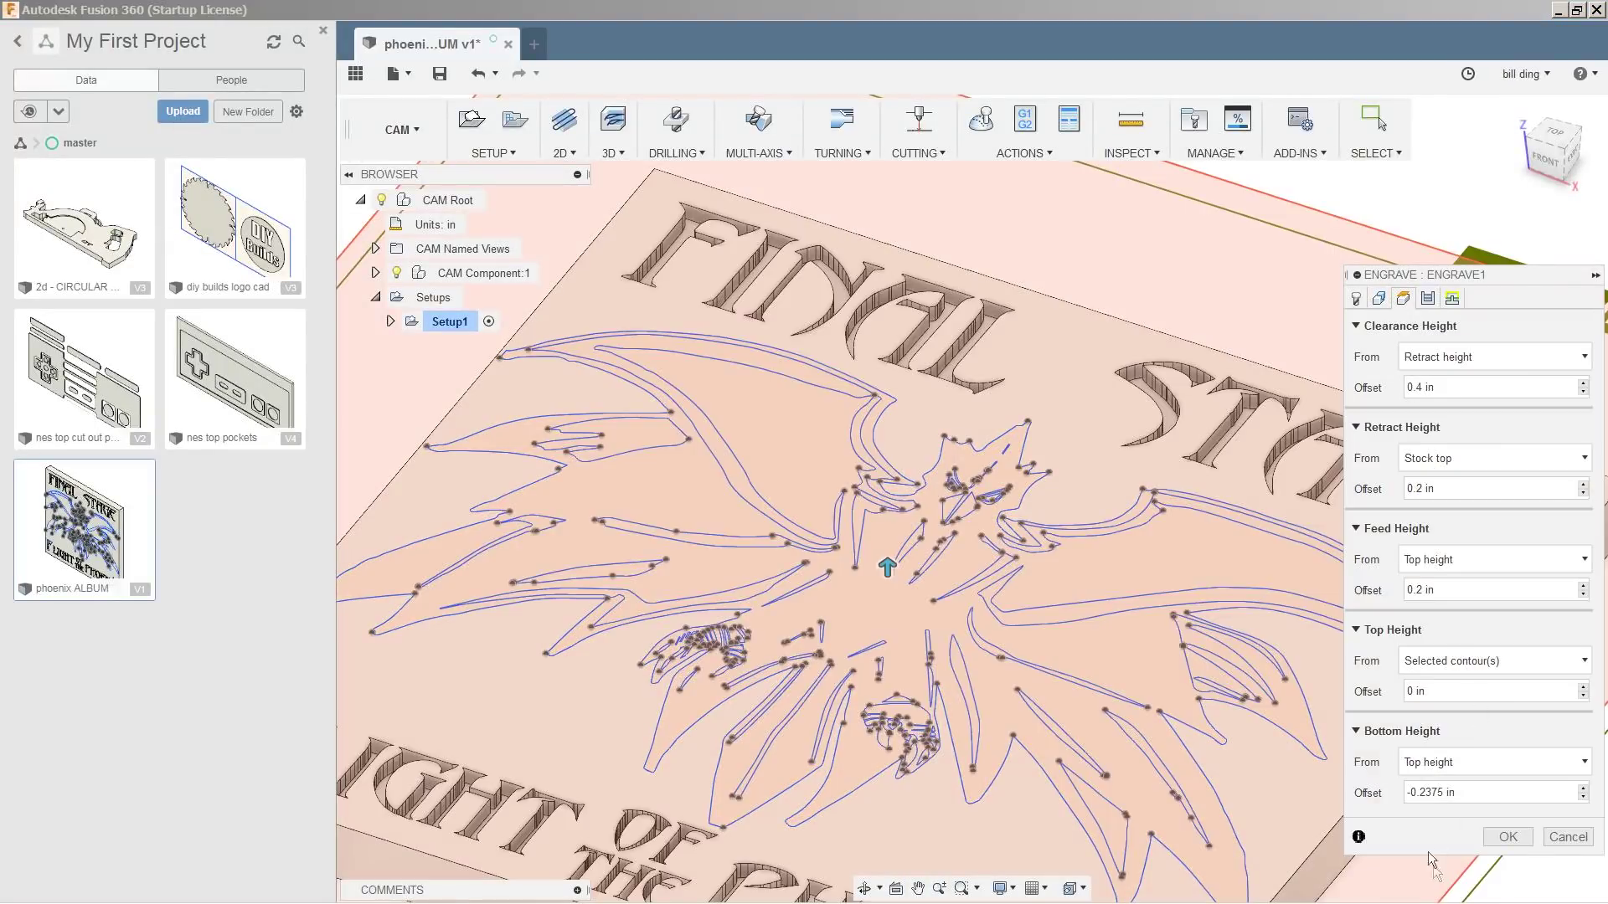
{"action": "left_click", "coordinate": [1428, 299]}
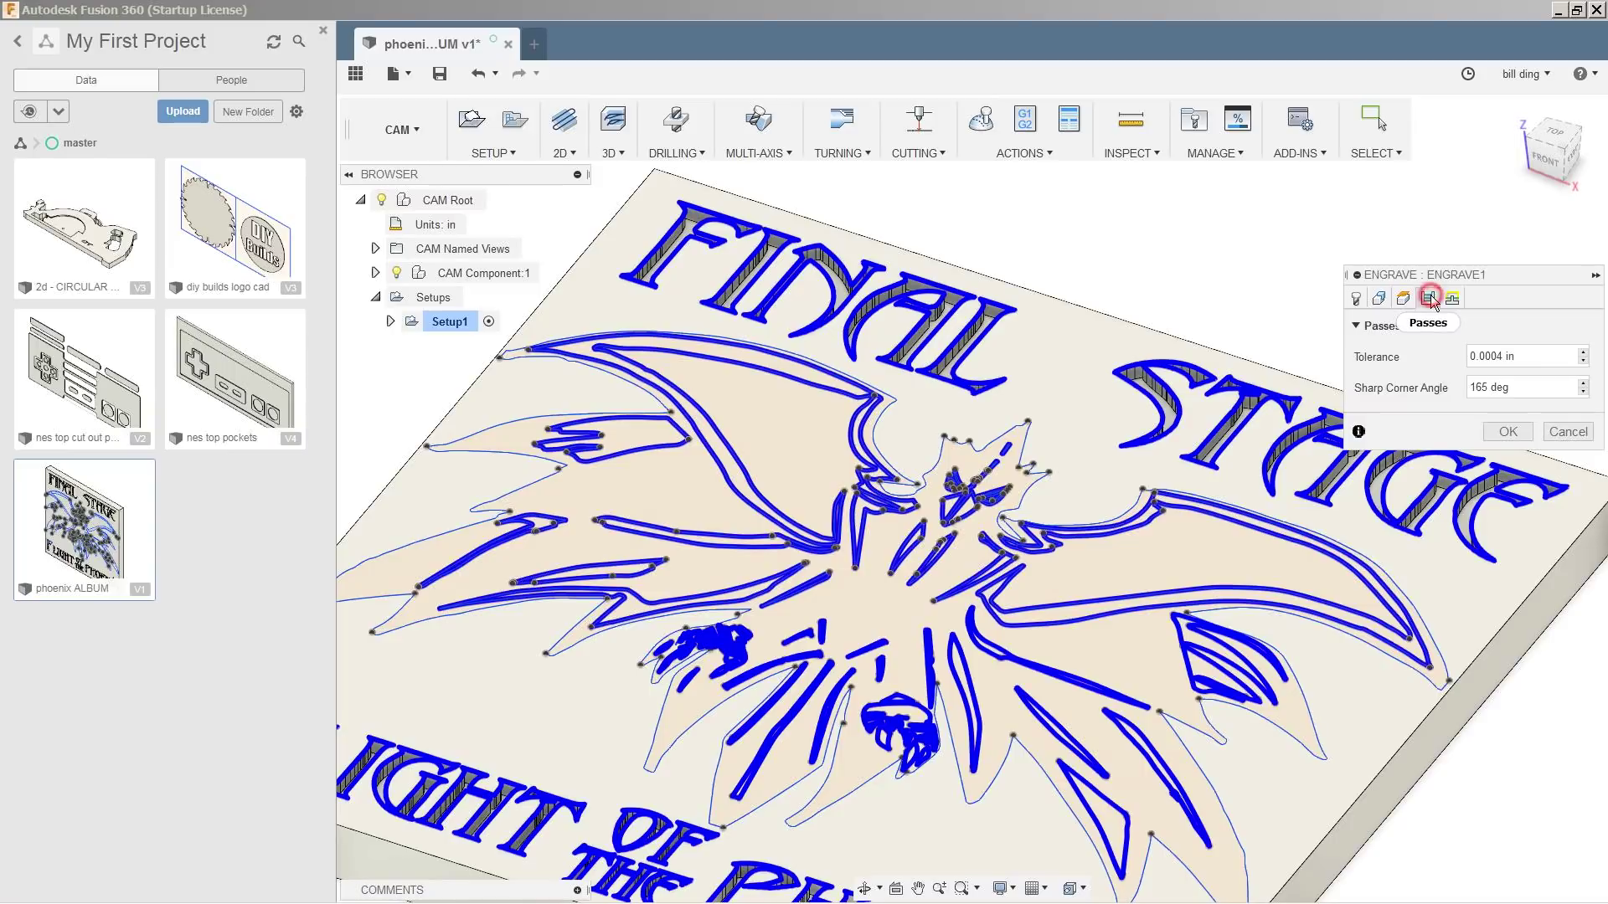
{"action": "left_click", "coordinate": [1453, 299]}
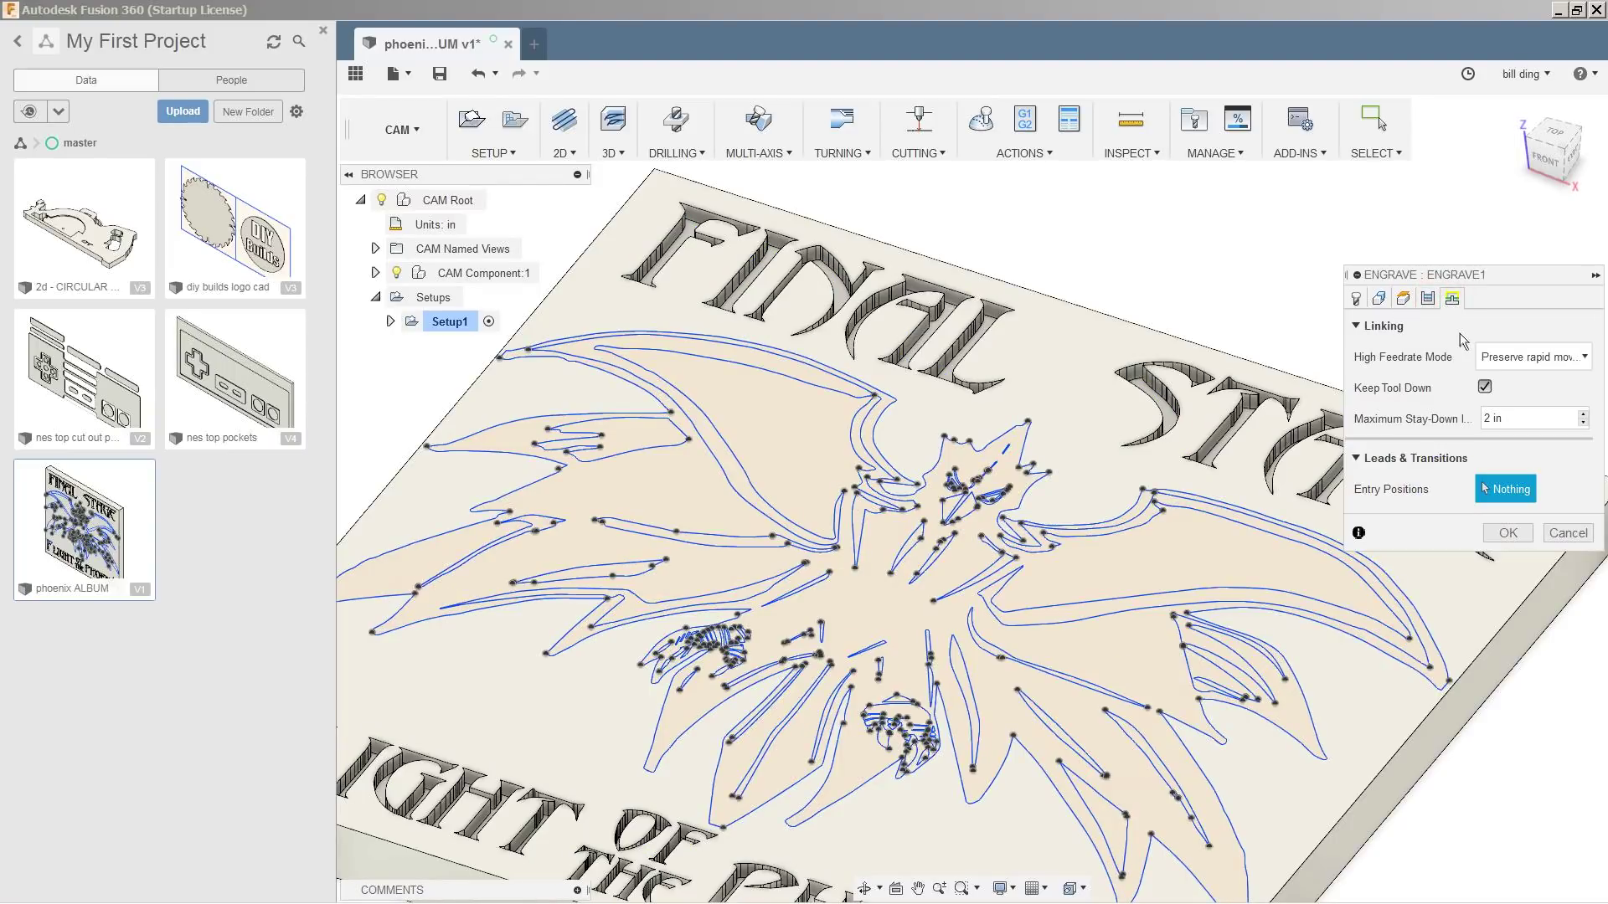
{"action": "left_click", "coordinate": [1514, 536]}
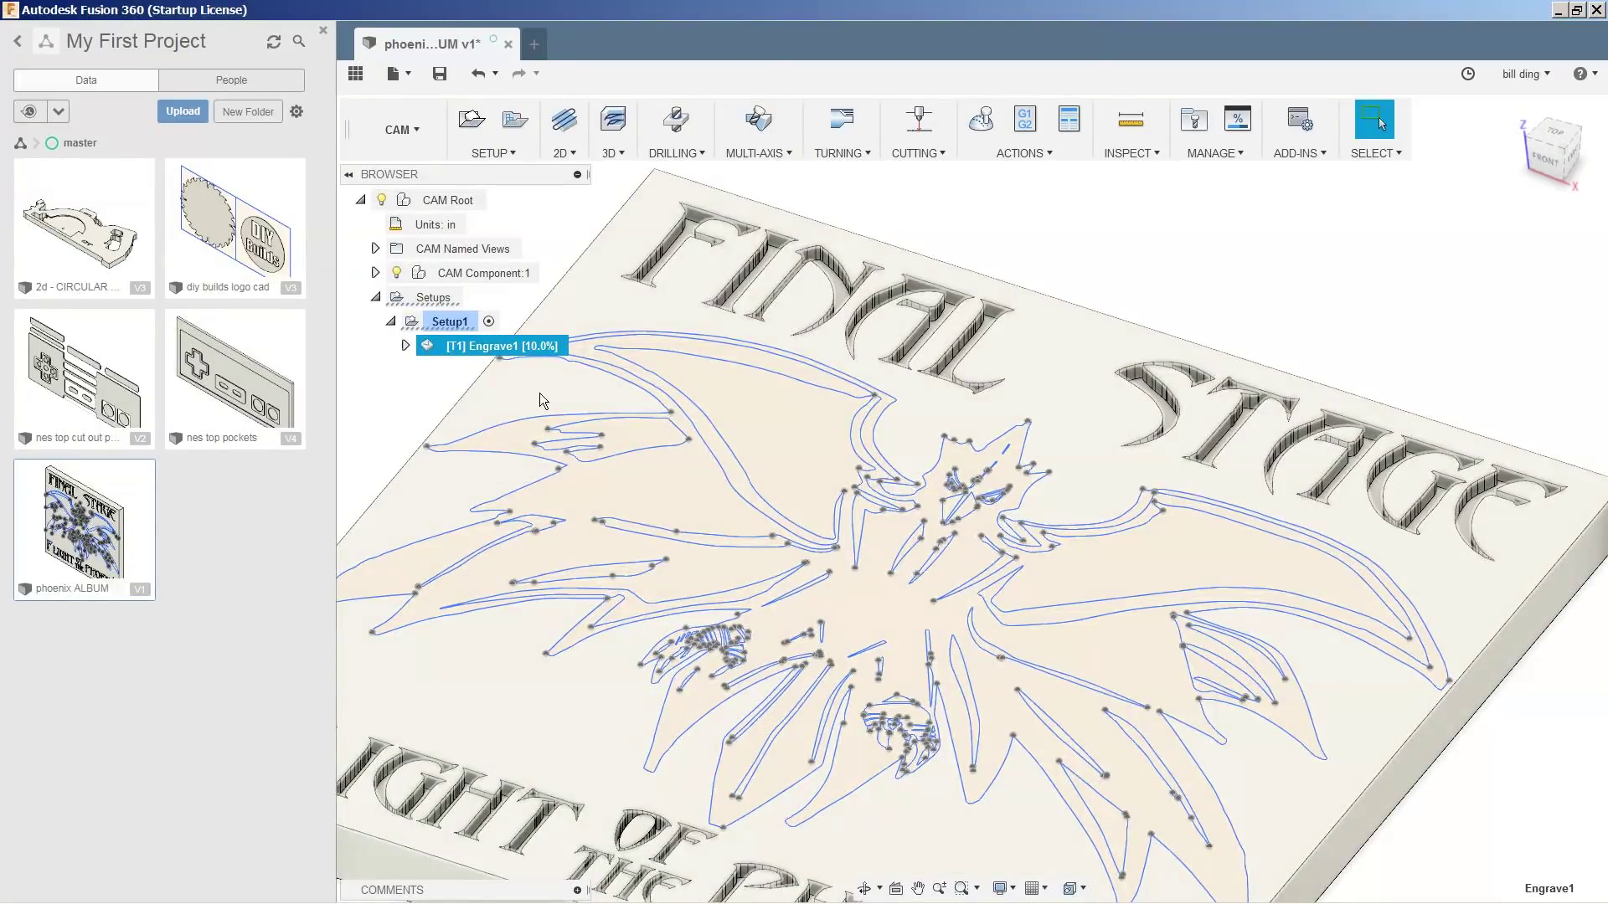
- Simulate the Engrave toolpath with the stock shown, inspect the carved lettering and phoenix, and exit the simulation
{"action": "right_click", "coordinate": [494, 348]}
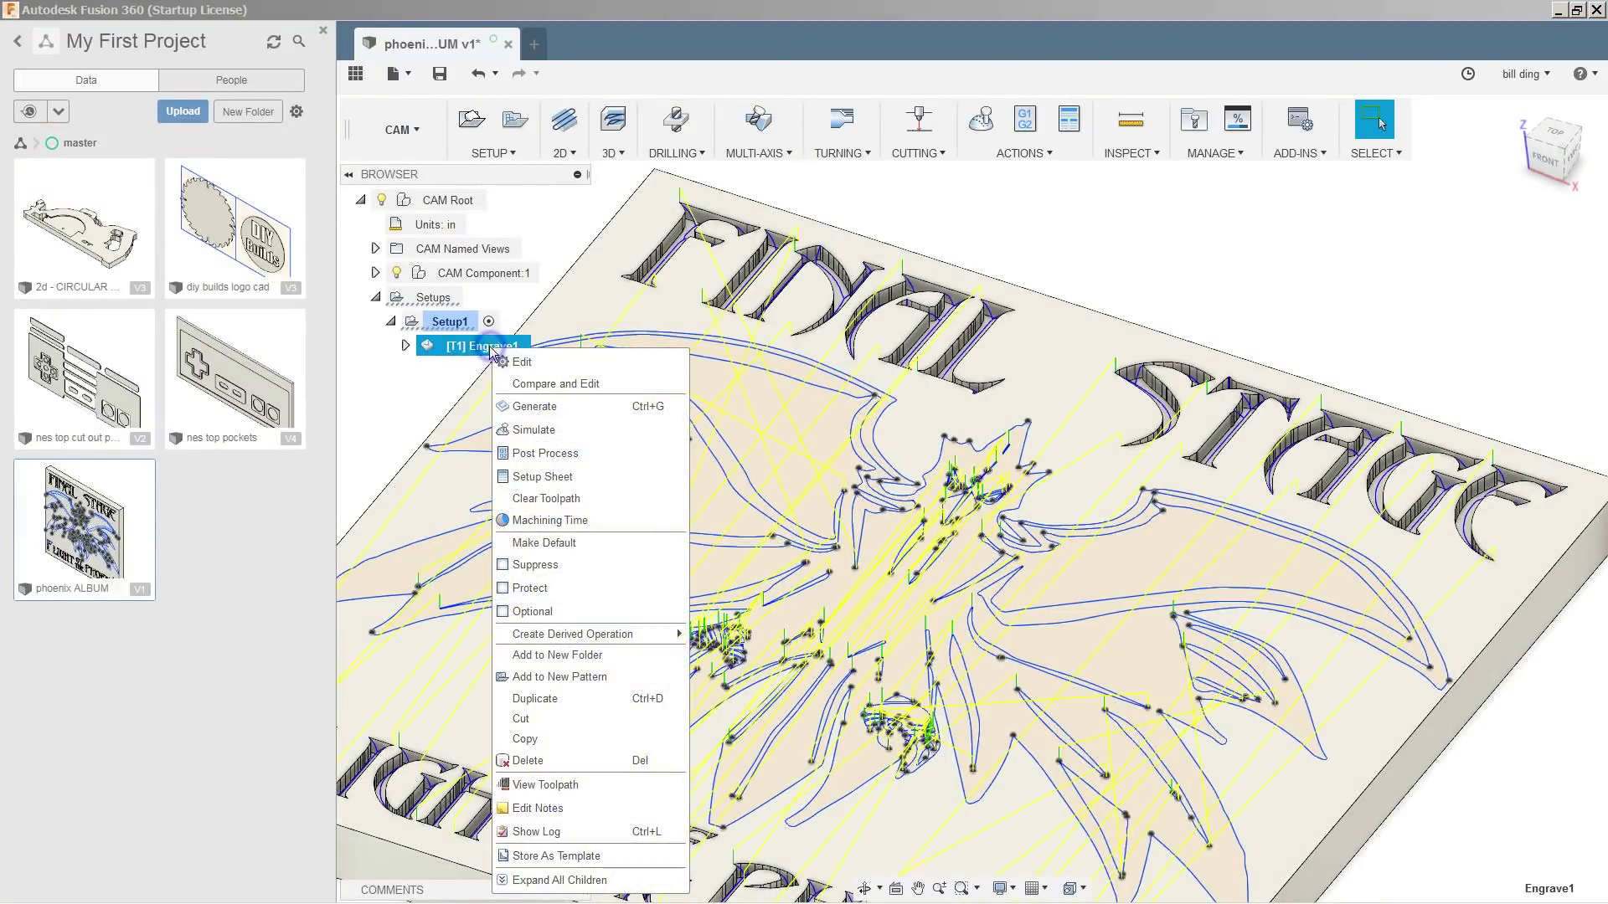
{"action": "left_click", "coordinate": [576, 437]}
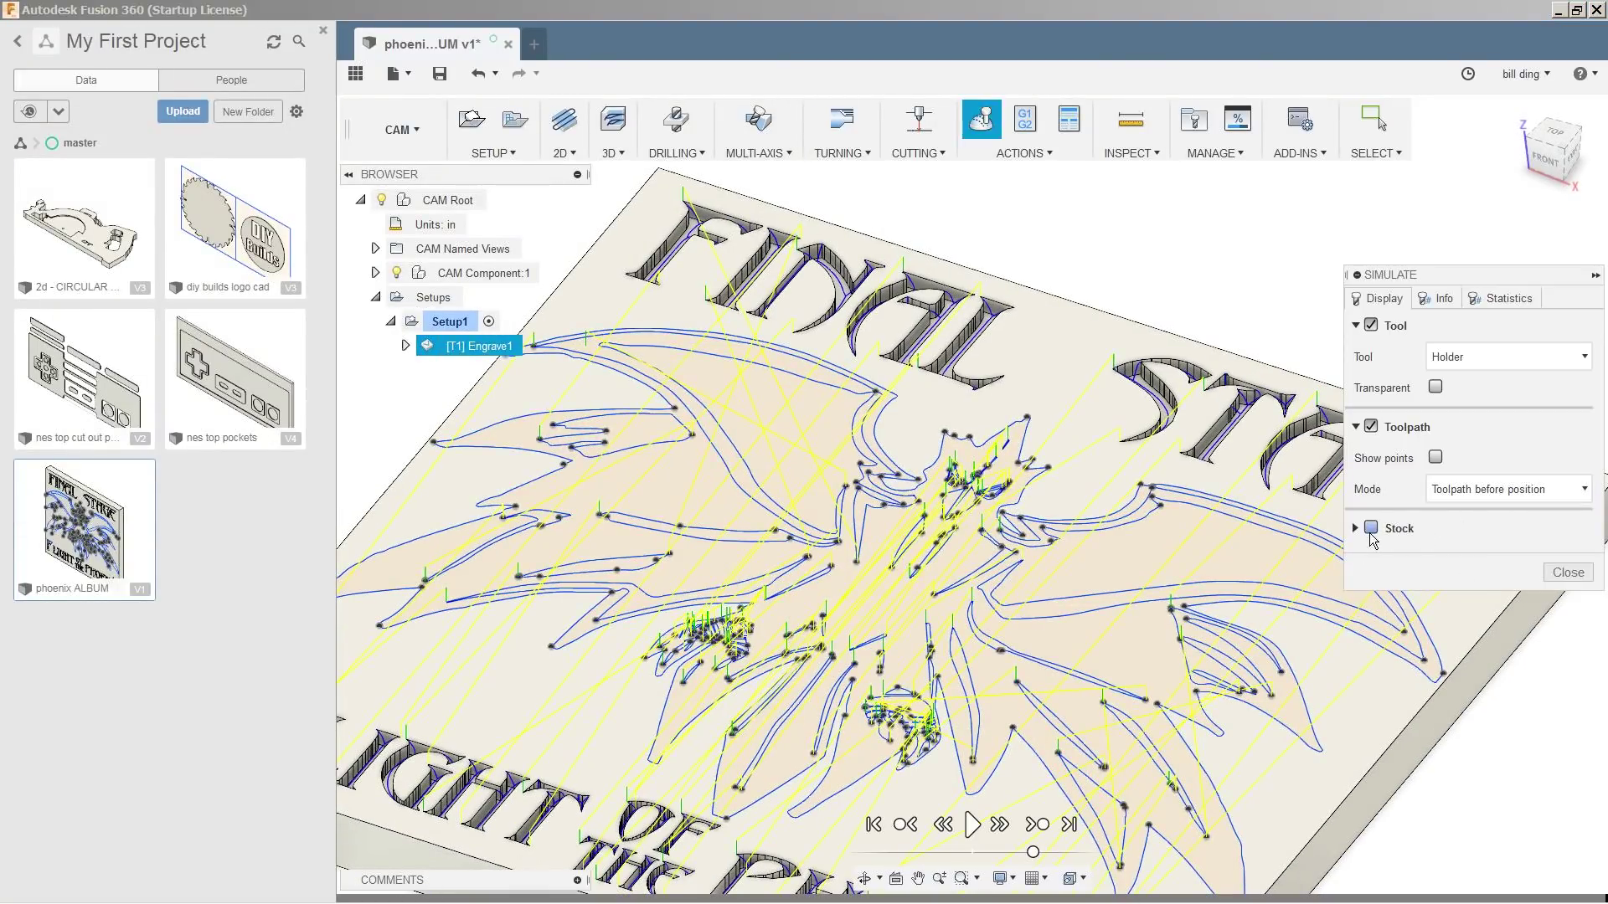
{"action": "left_click", "coordinate": [1372, 528]}
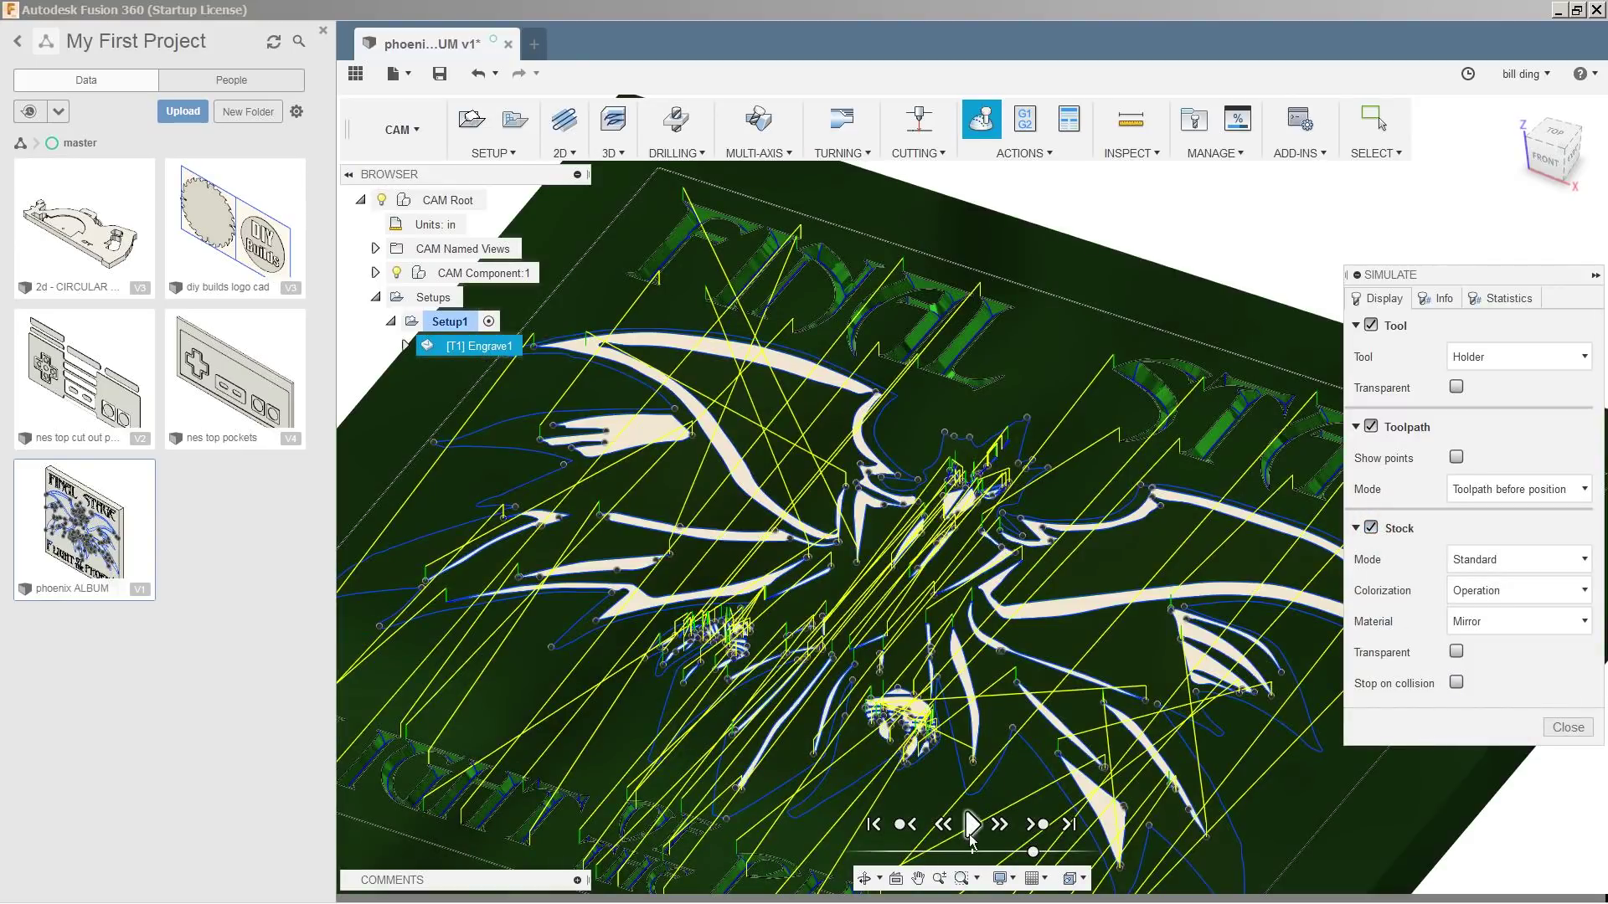
{"action": "scroll", "coordinate": [866, 699], "scroll_direction": "down", "scroll_amount": 5}
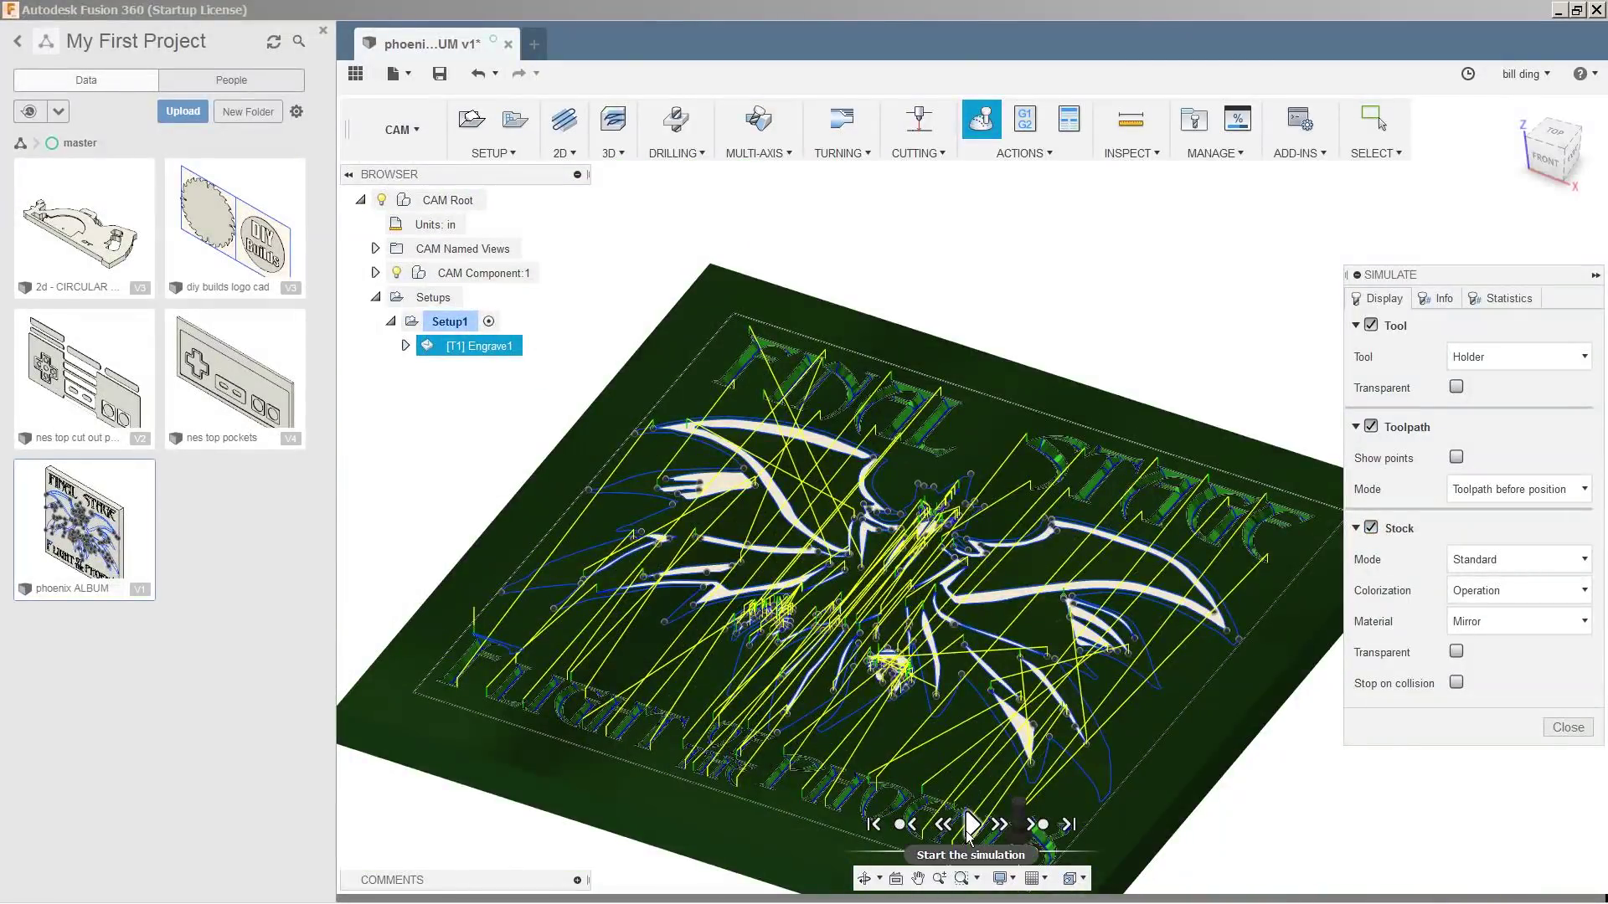
{"action": "left_click", "coordinate": [971, 825]}
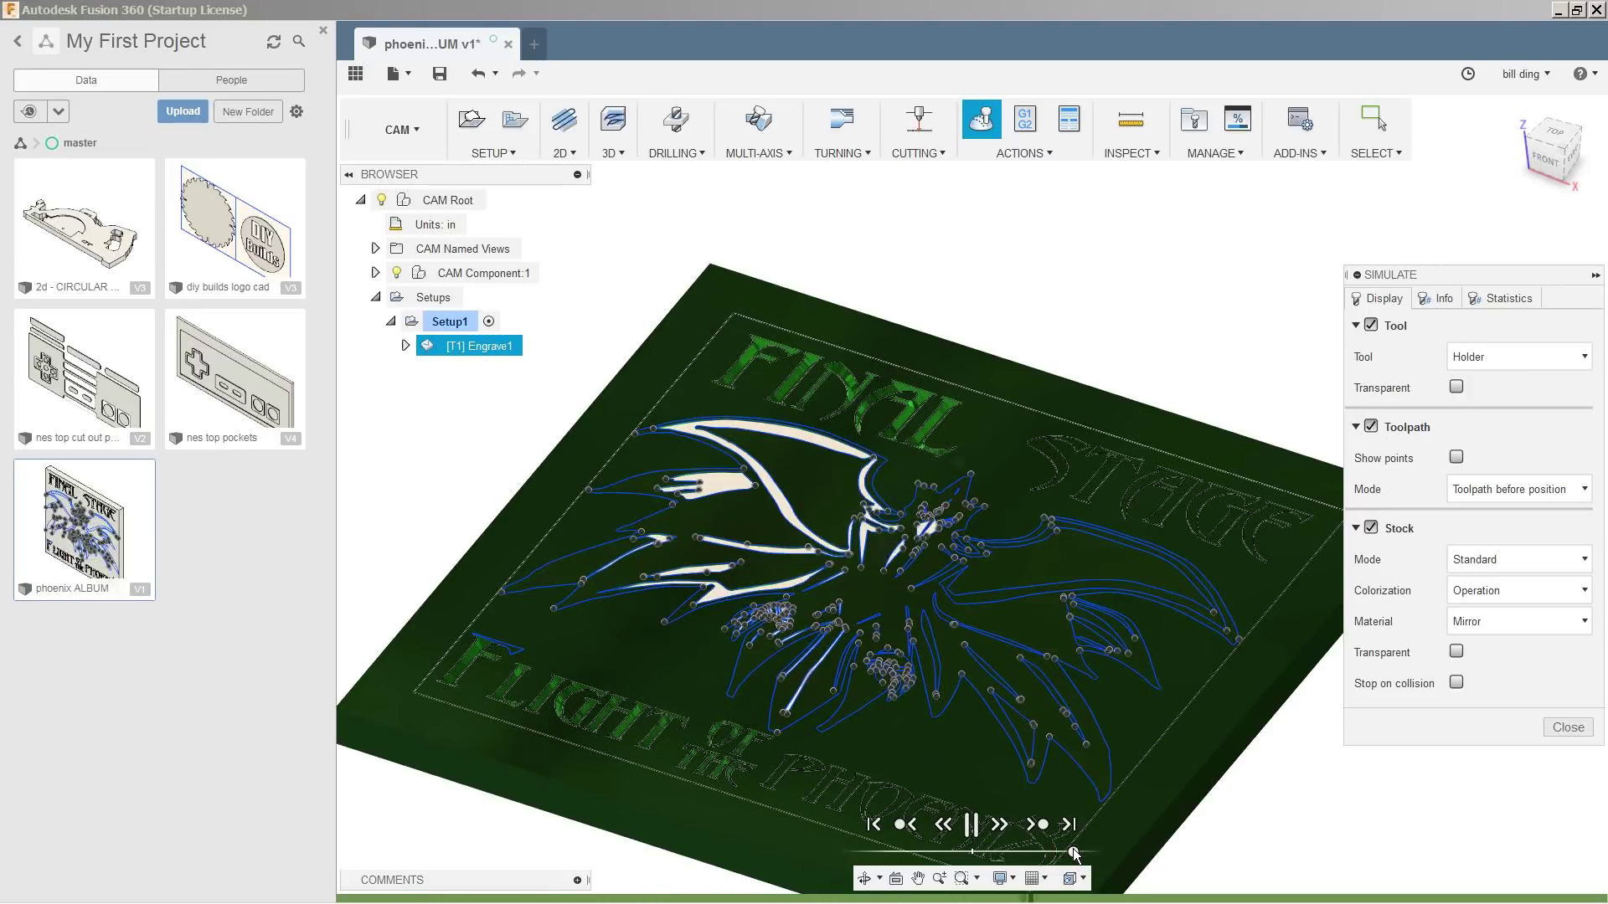
{"action": "middle_click_drag", "start_coordinate": [1039, 804], "coordinate": [997, 825], "text": "shift"}
{"action": "scroll", "coordinate": [919, 645], "scroll_direction": "up", "scroll_amount": 10}
{"action": "key", "text": "Escape"}
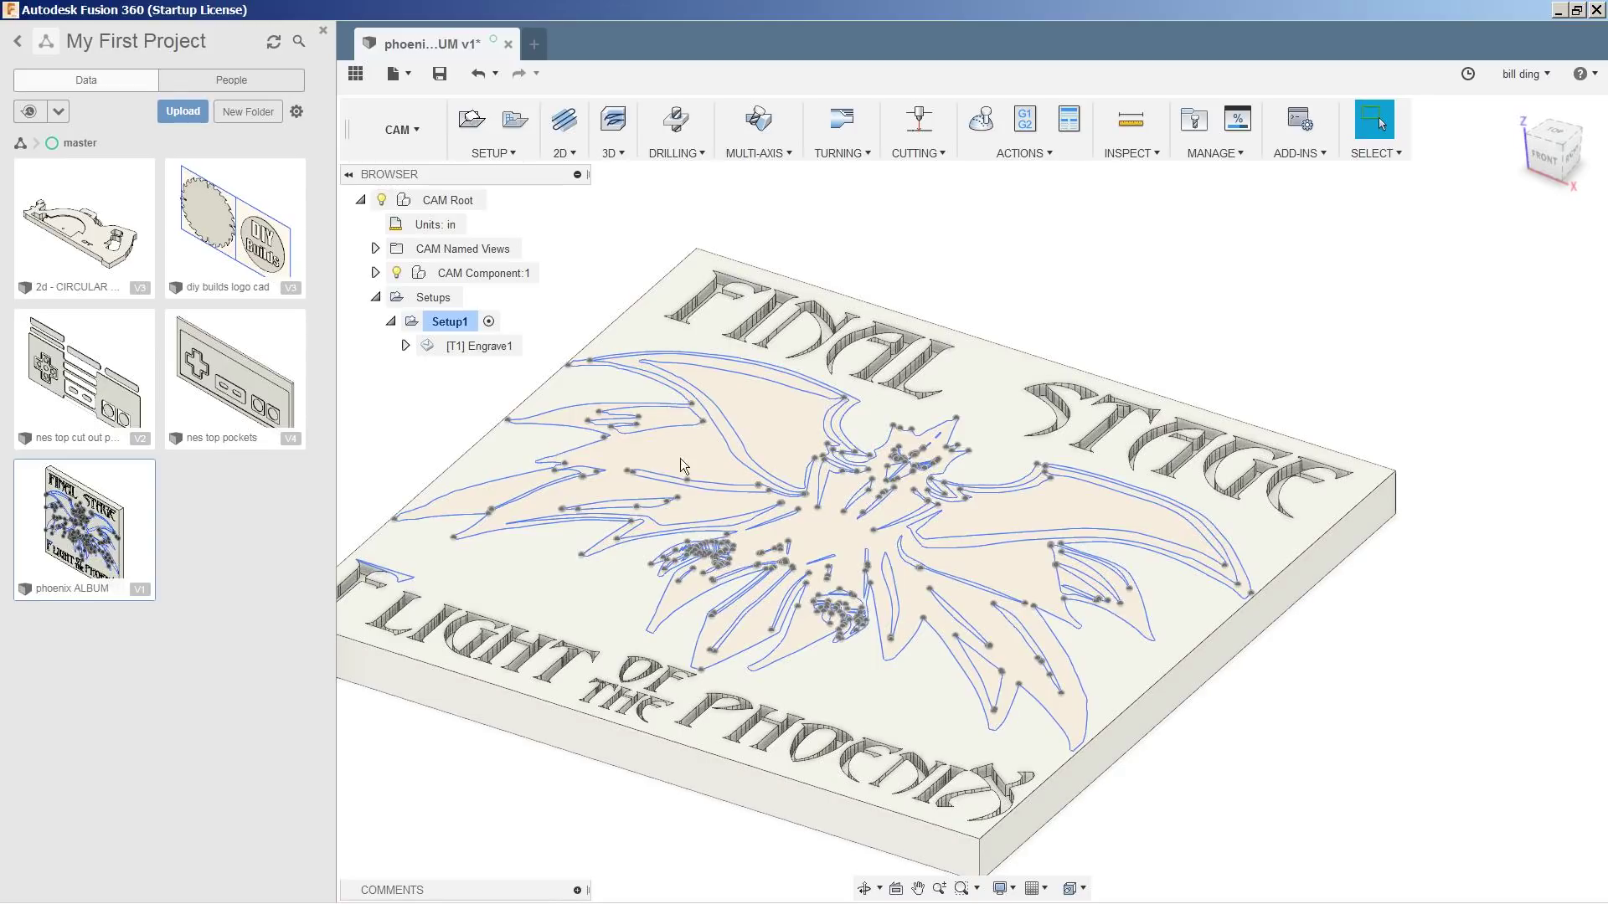
- Start a second 2D Engrave operation and assign it the #1 Ø1/2" 45° chamfer mill
{"action": "left_click", "coordinate": [571, 154]}
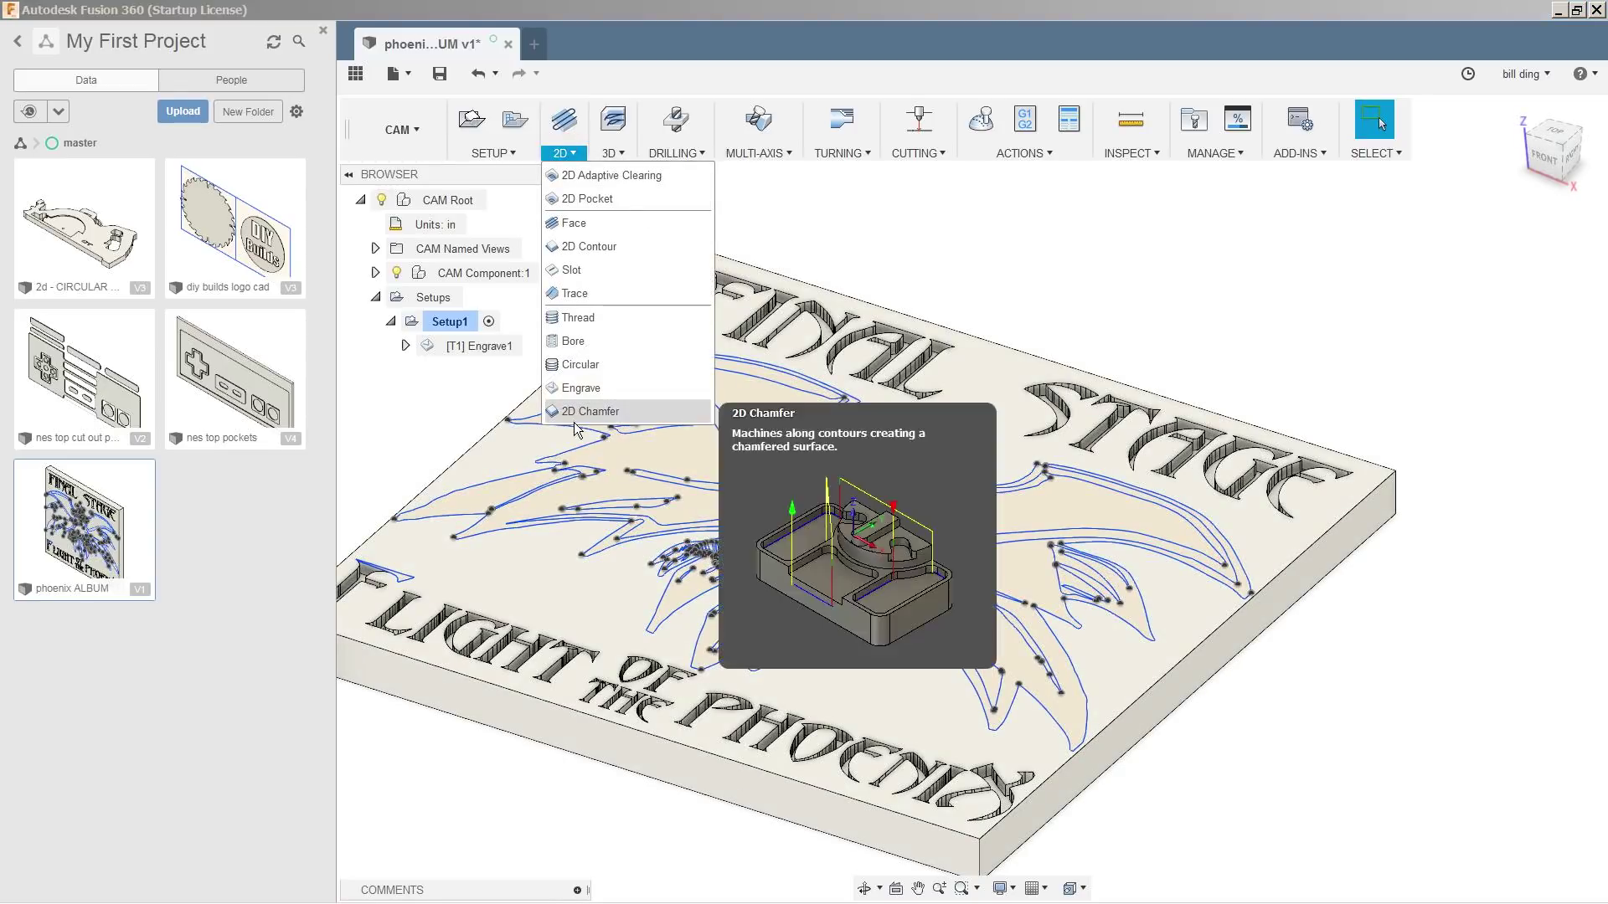
{"action": "left_click", "coordinate": [588, 392]}
{"action": "left_click", "coordinate": [1476, 362]}
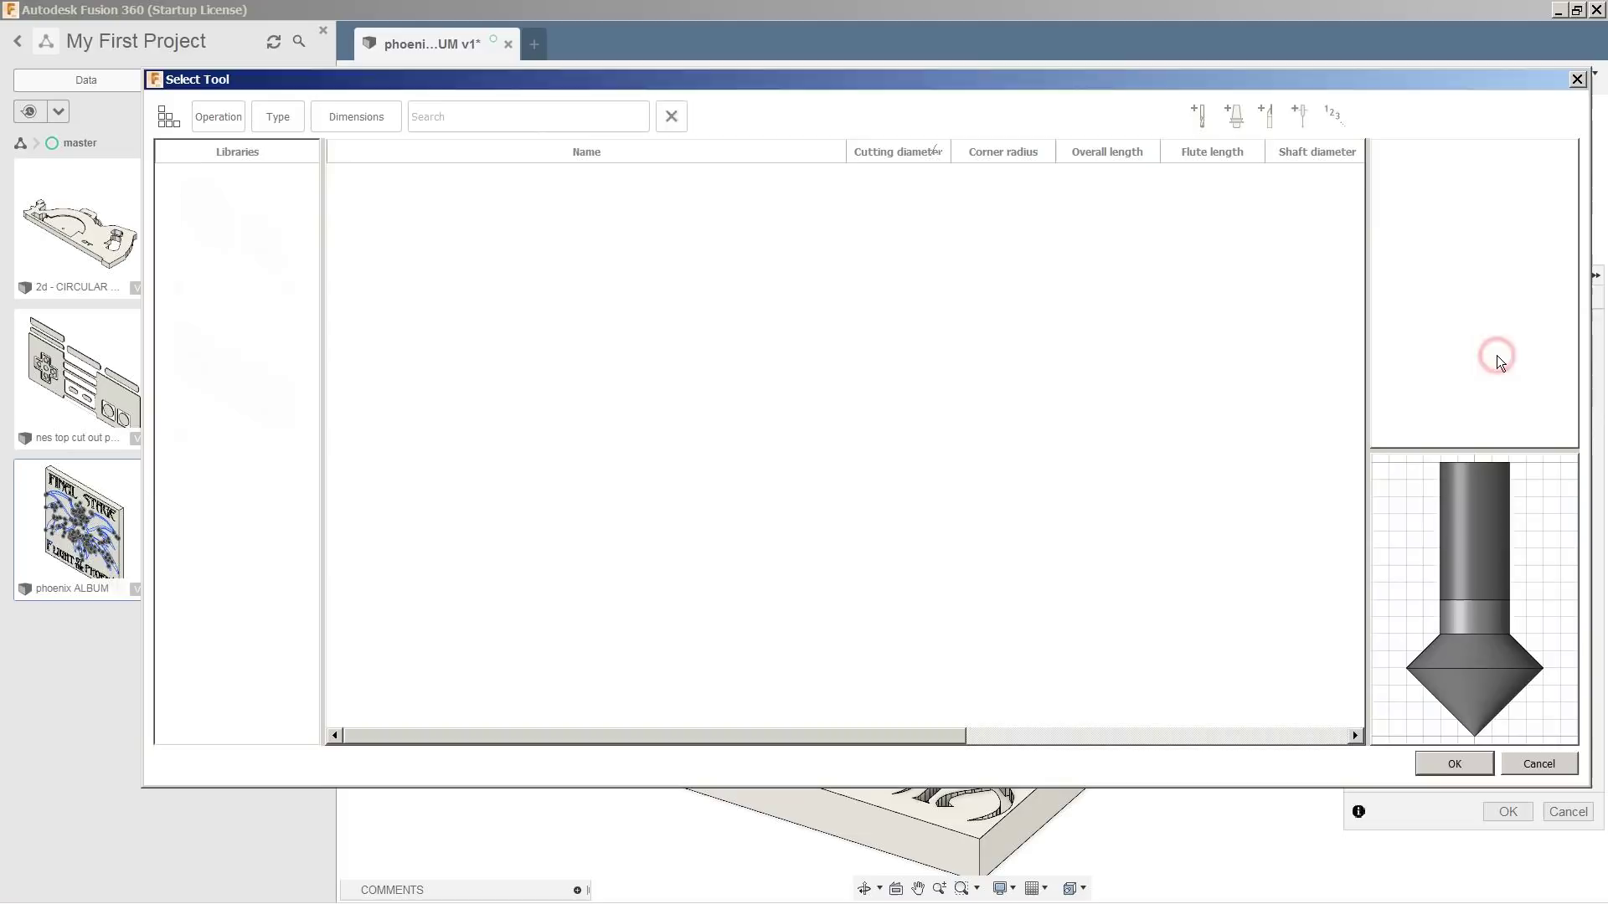
{"action": "left_click", "coordinate": [599, 186]}
{"action": "left_click", "coordinate": [1431, 768]}
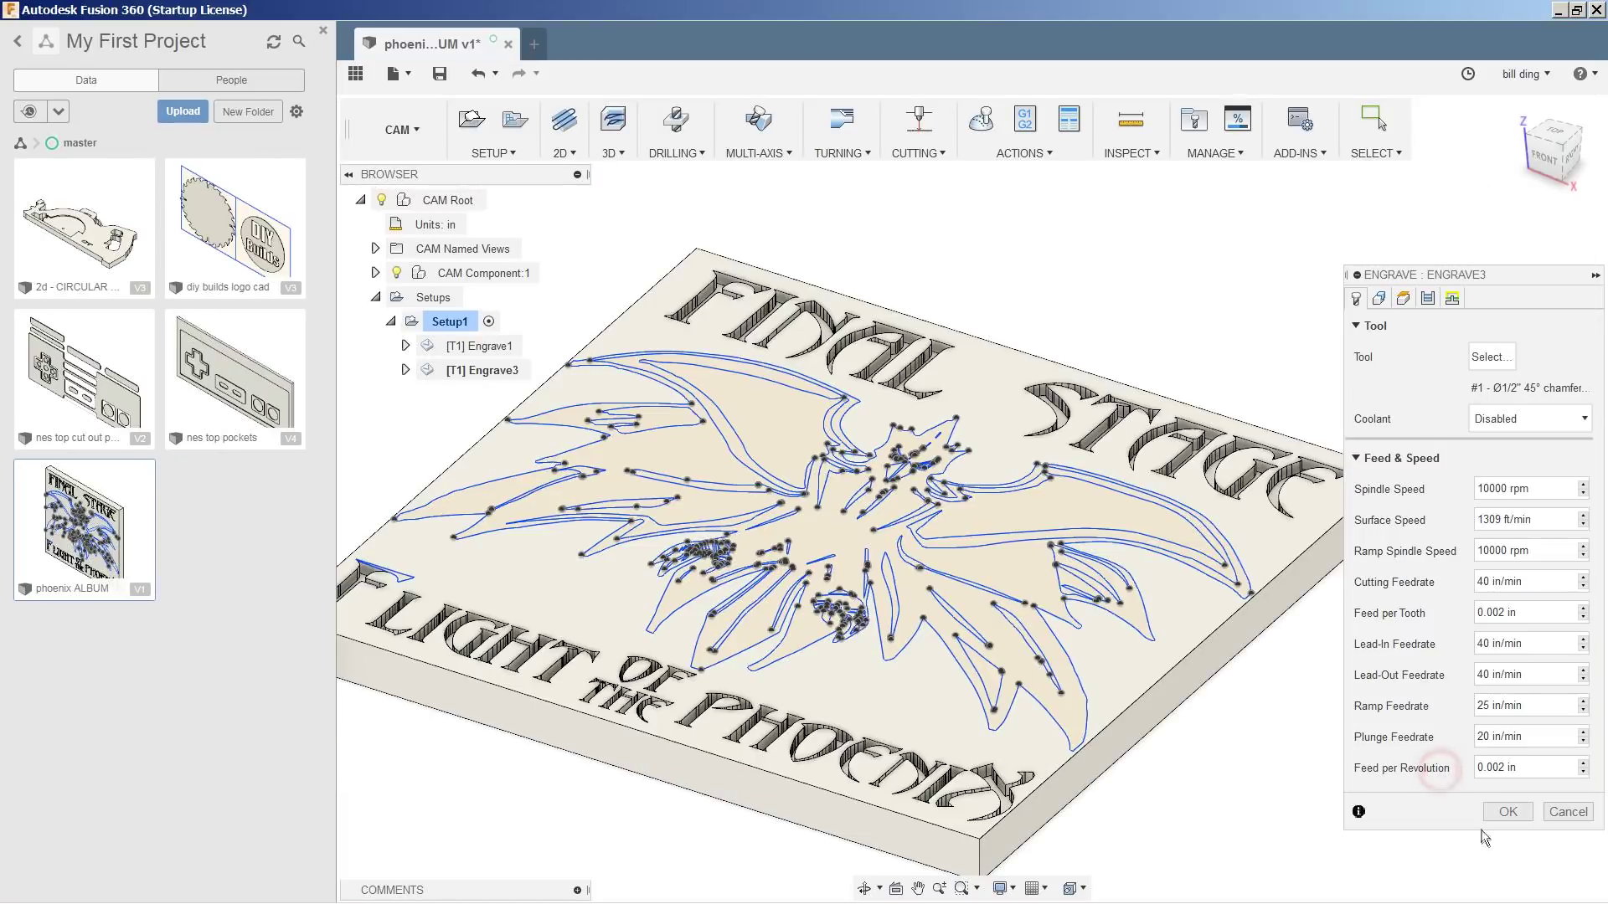
- Select the phoenix's outer outline and the plaque's top perimeter as engraving contours, then generate the toolpath
{"action": "left_click", "coordinate": [1377, 299]}
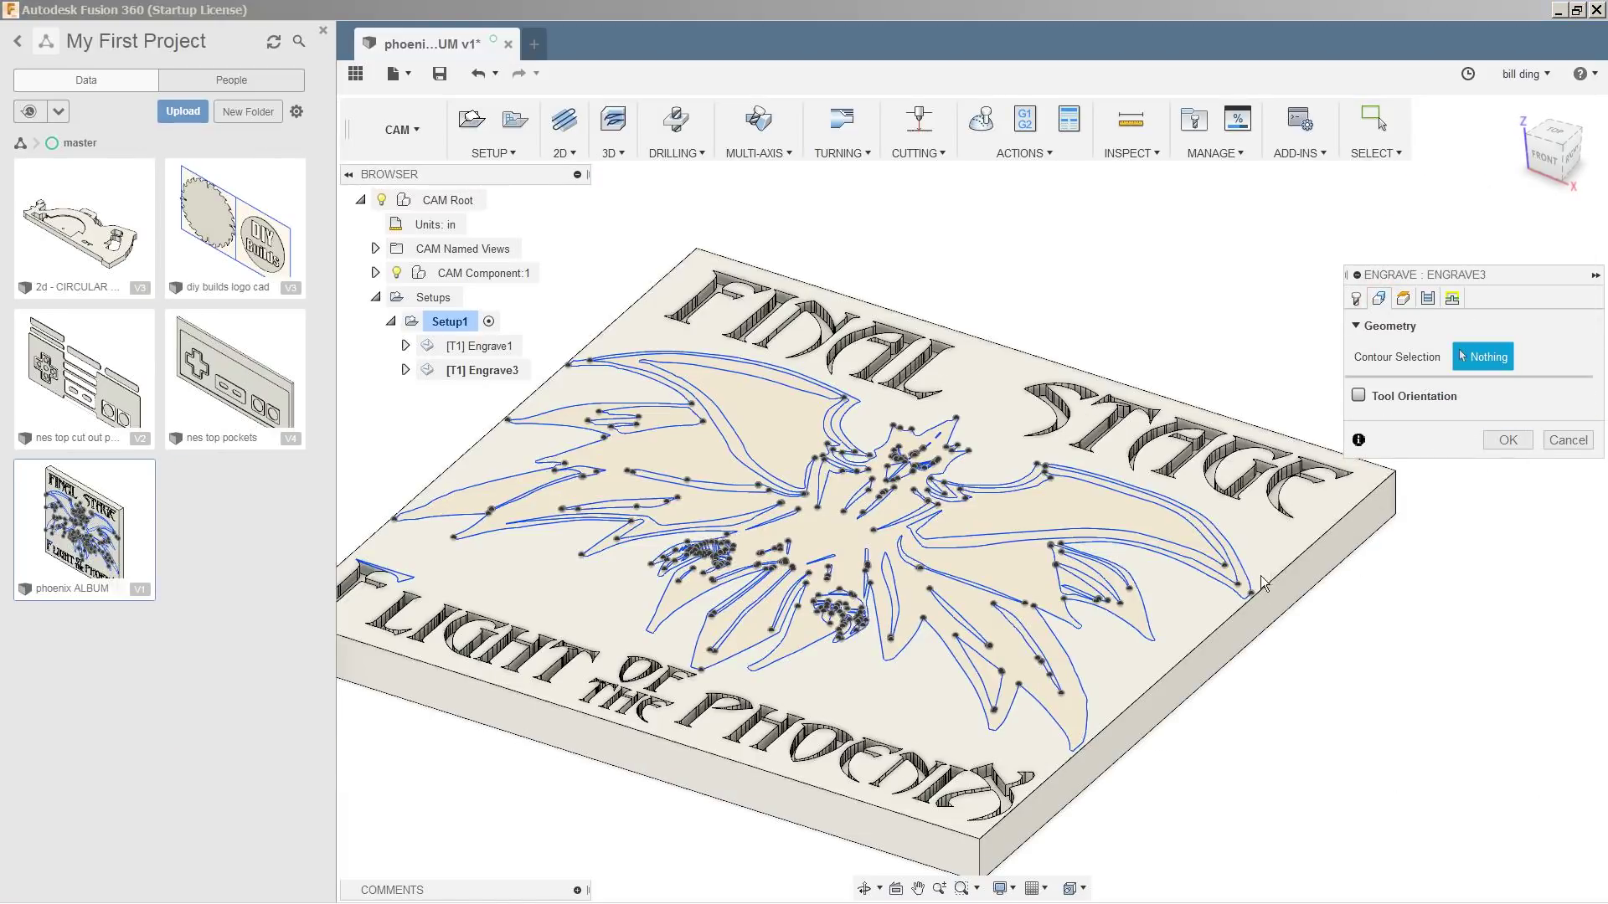
{"action": "left_click", "coordinate": [1200, 576]}
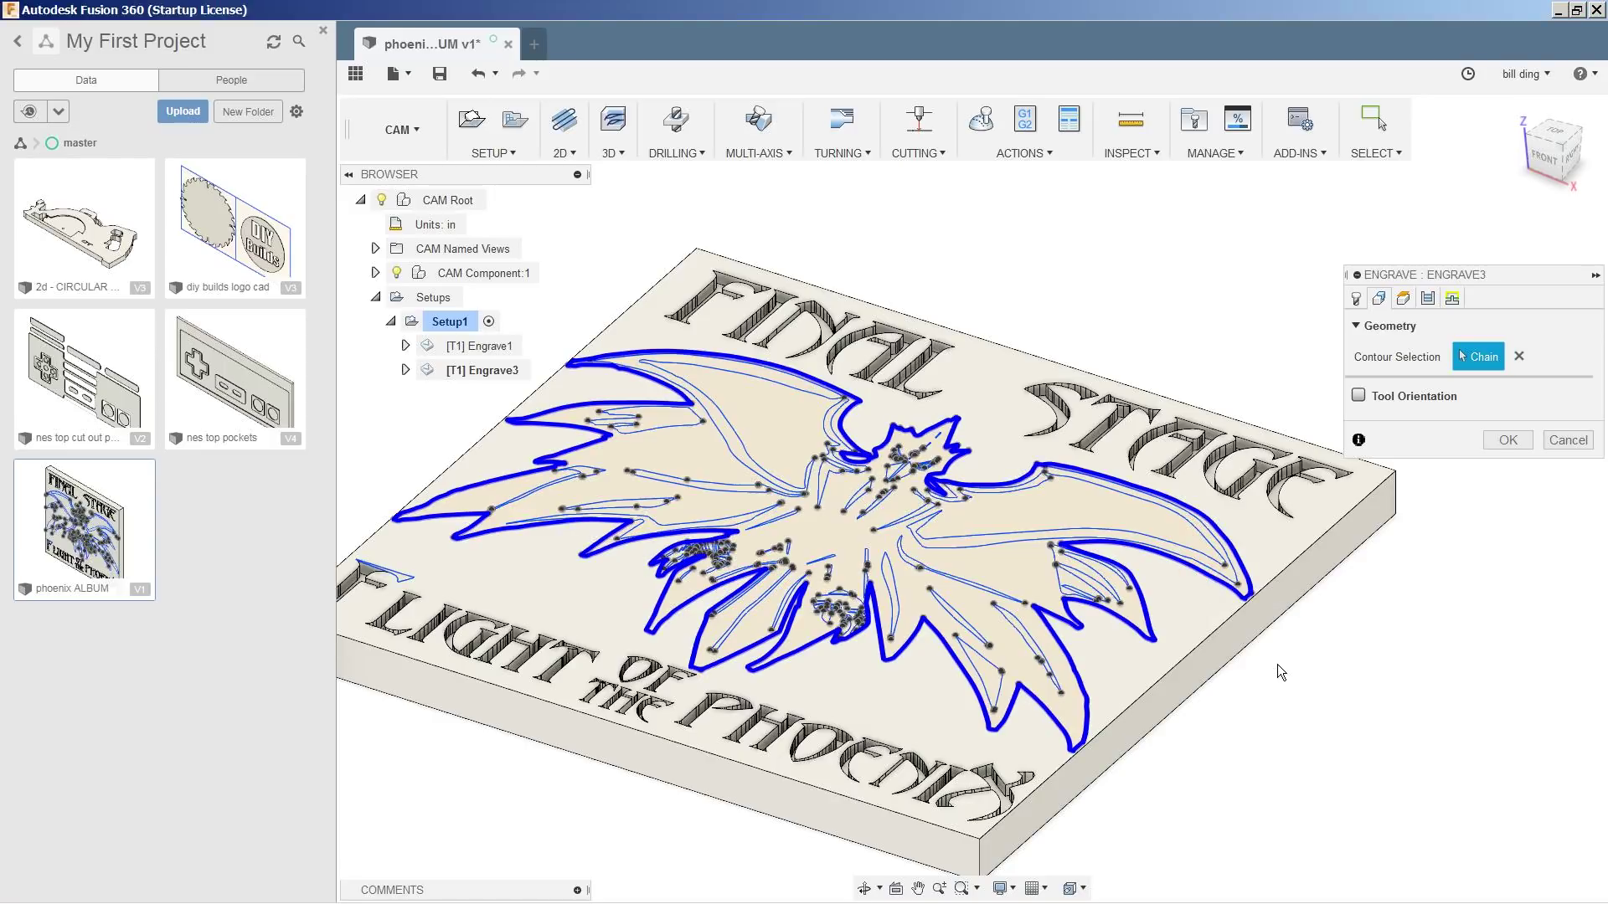
{"action": "left_click", "coordinate": [1209, 636]}
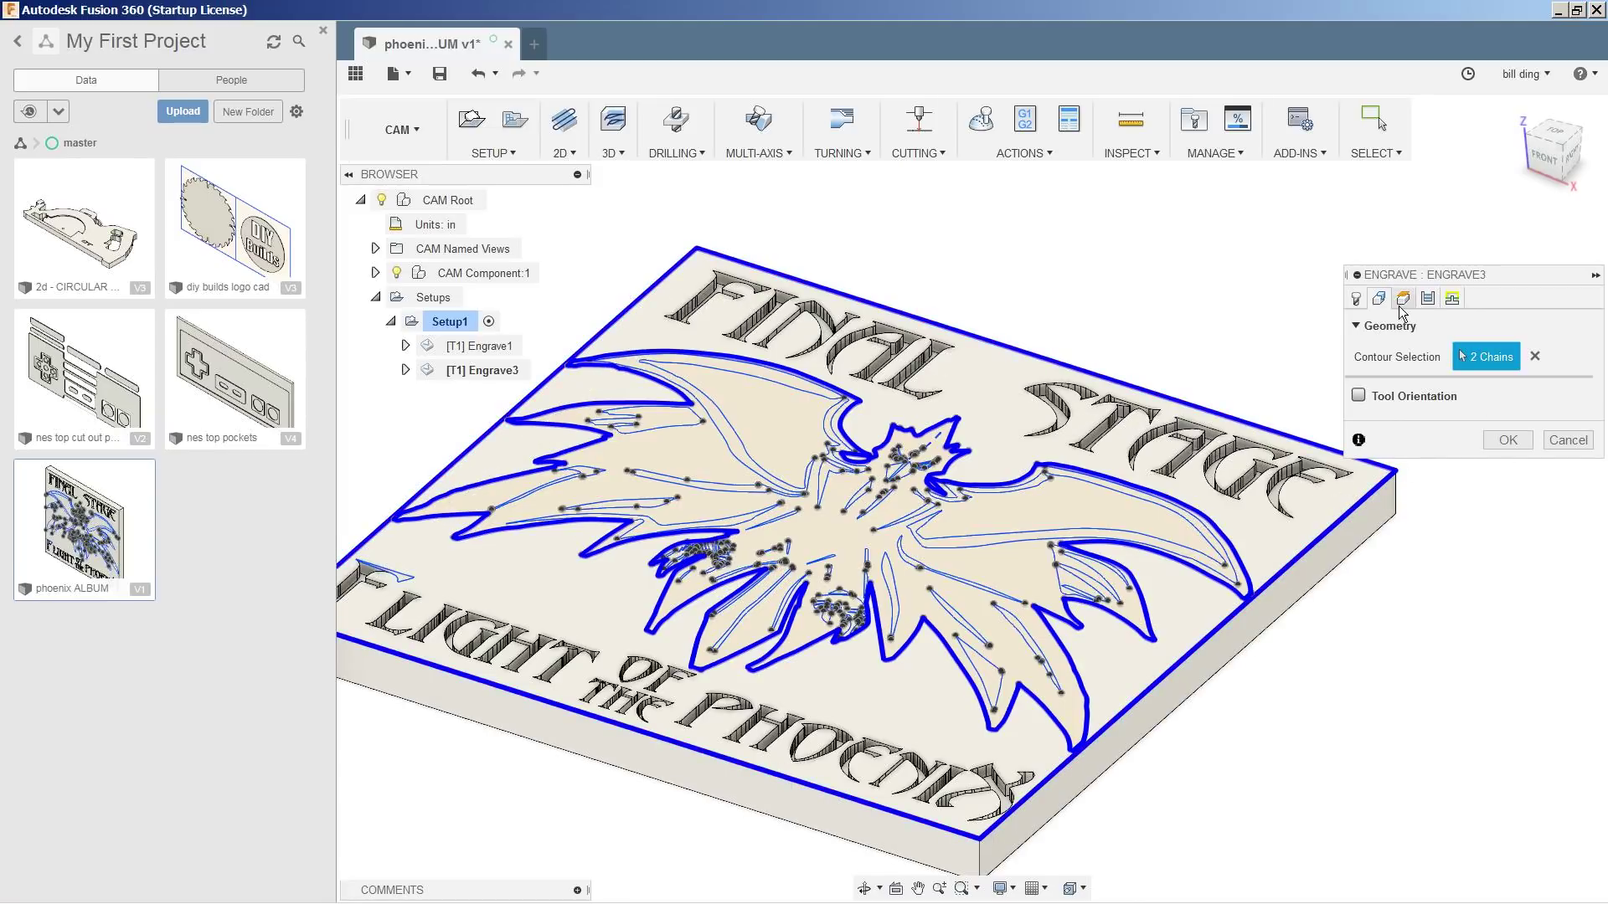
{"action": "left_click", "coordinate": [1506, 442]}
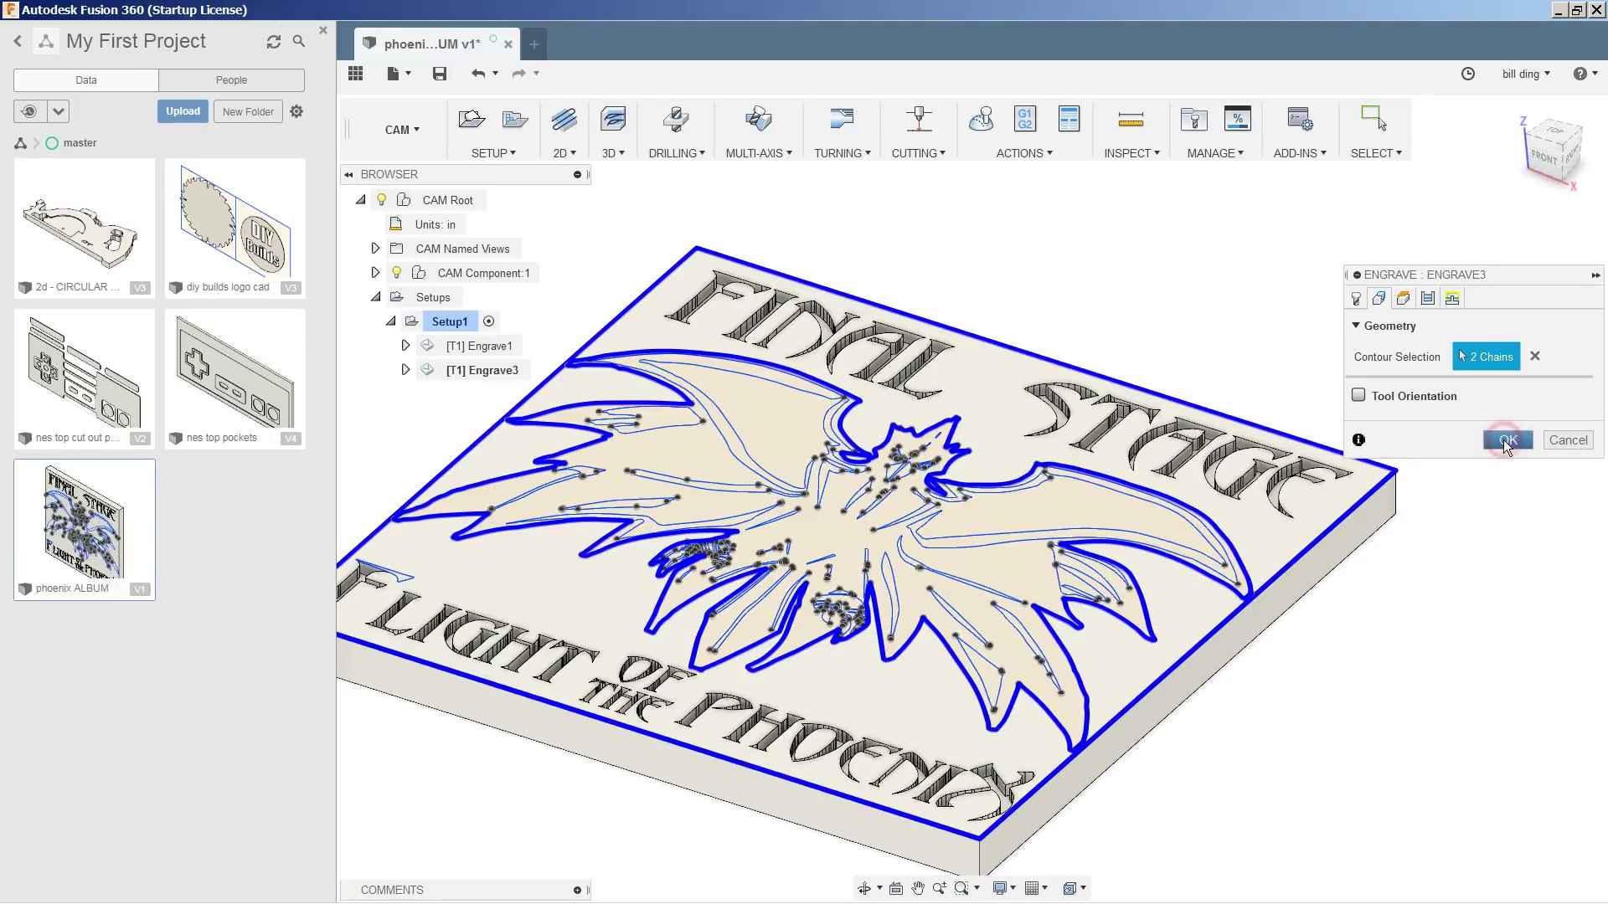
- Simulate the Engrave3 toolpath with the stock shown and exit the simulation
{"action": "right_click", "coordinate": [482, 370]}
{"action": "left_click", "coordinate": [550, 84]}
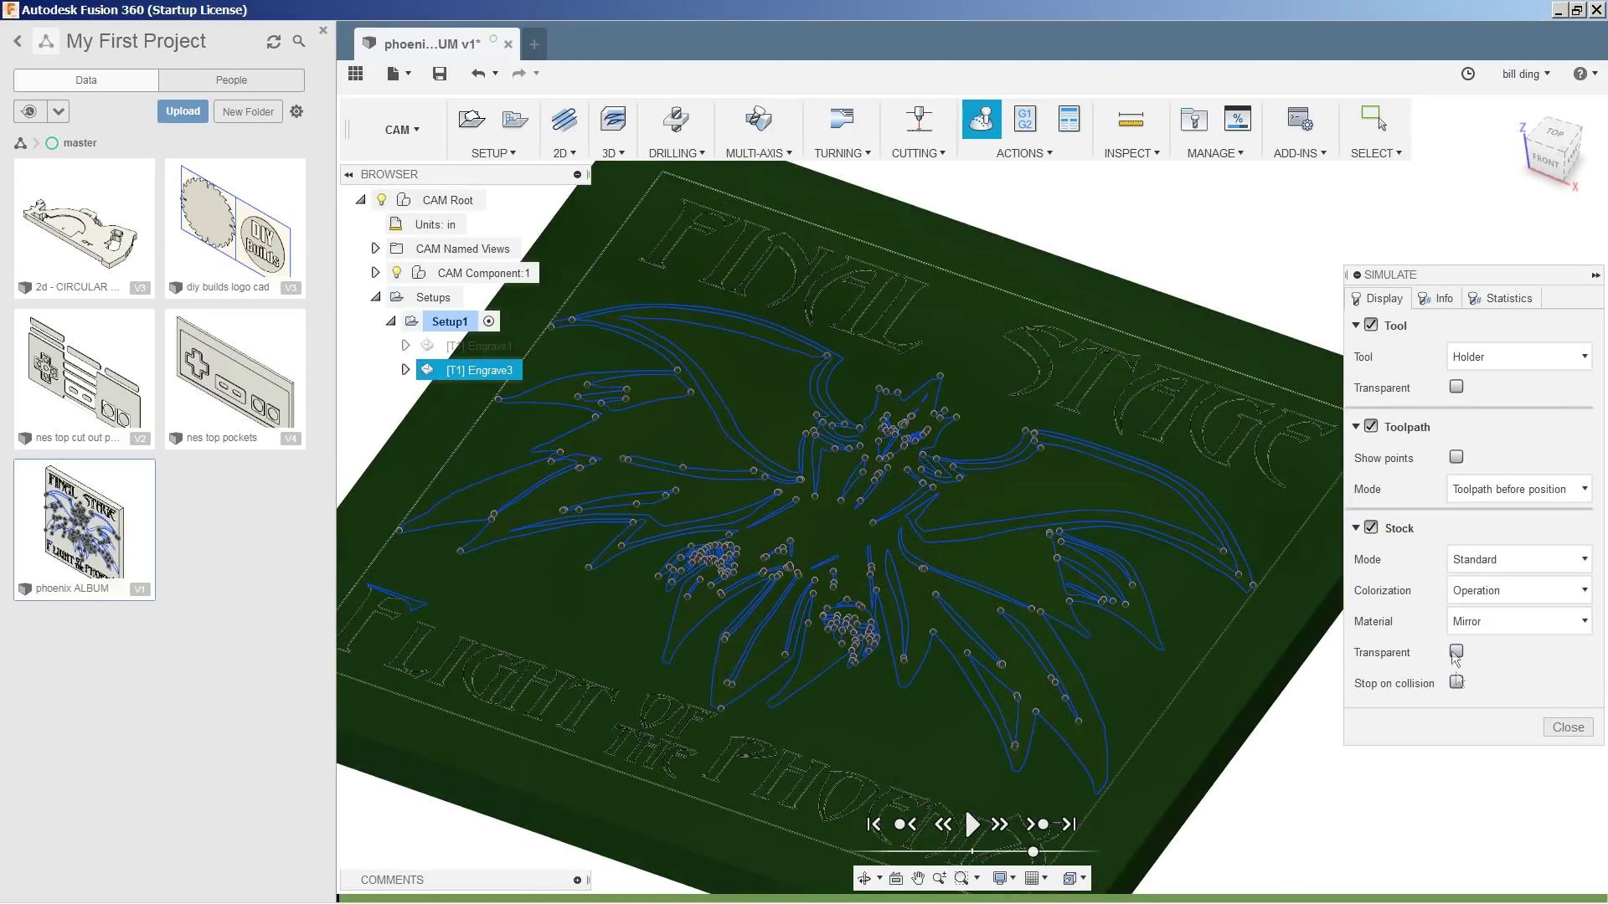
{"action": "left_click", "coordinate": [972, 825]}
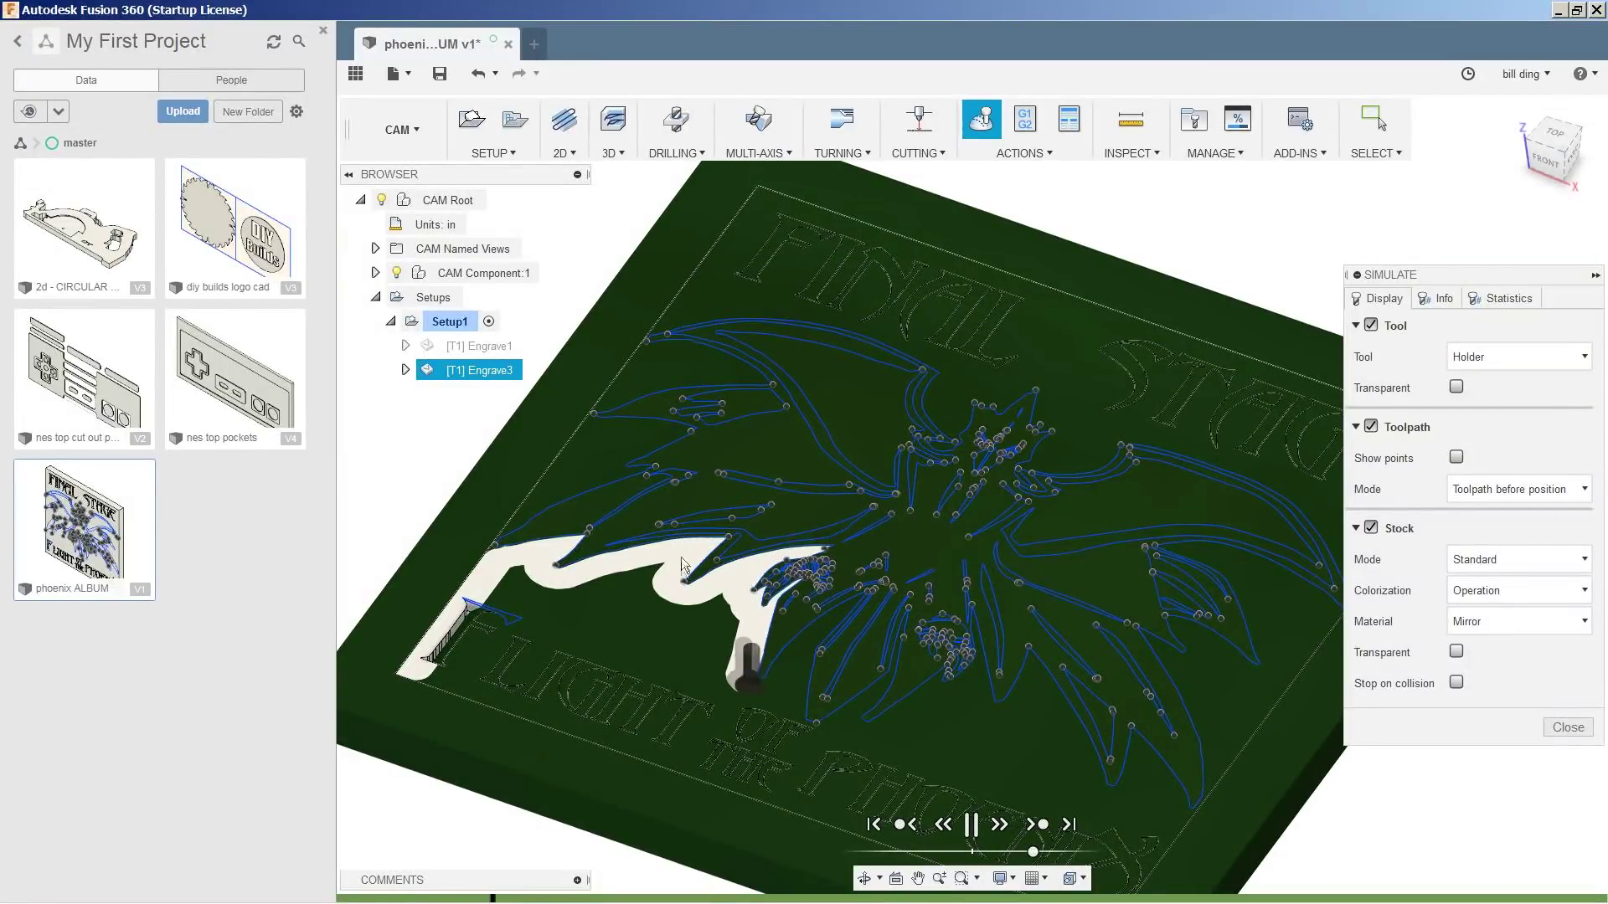
{"action": "left_click", "coordinate": [1577, 736]}
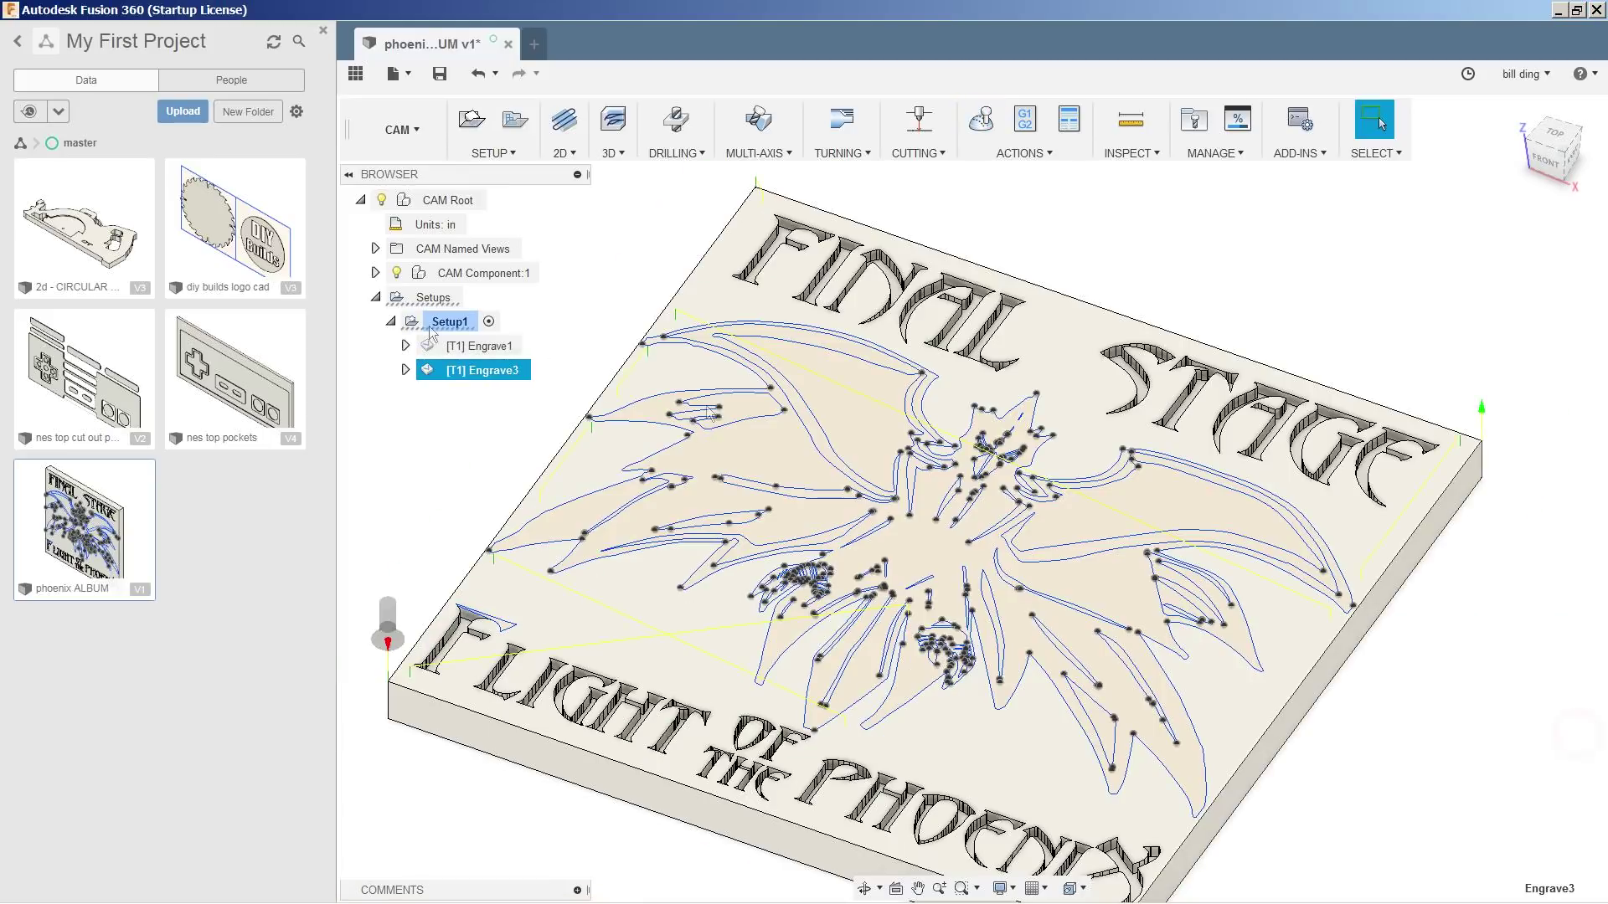
- Edit Engrave3 to set its bottom height offset to -0.02 in from the top height and regenerate it
{"action": "right_click", "coordinate": [501, 369]}
{"action": "left_click", "coordinate": [547, 25]}
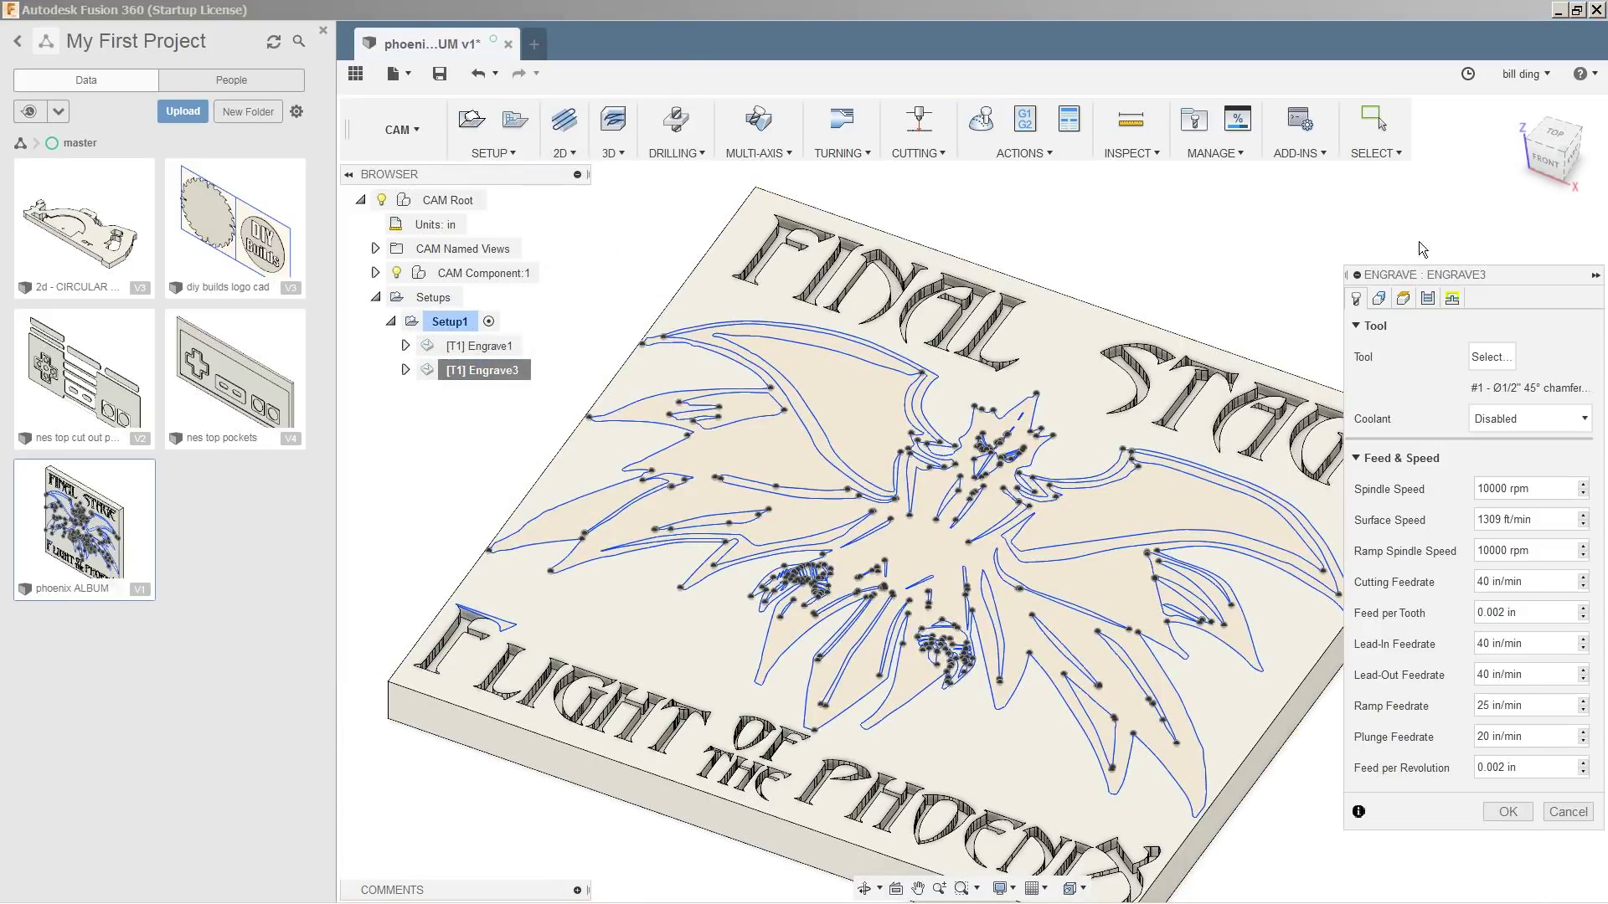
{"action": "left_click", "coordinate": [1402, 299]}
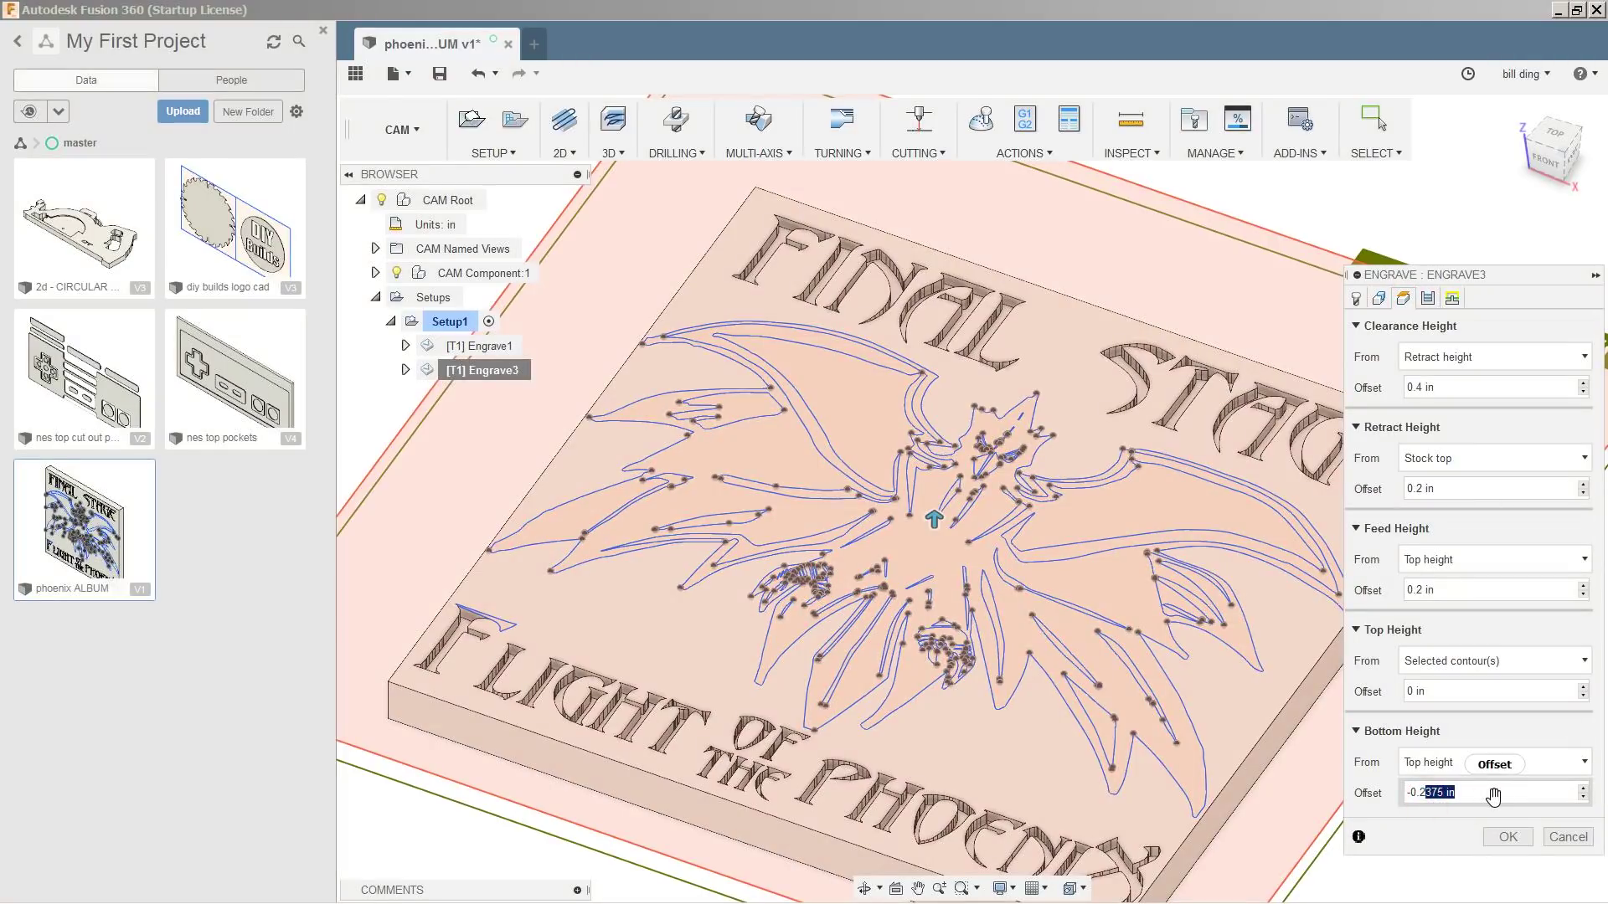
{"action": "key", "text": "BackSpace"}
{"action": "key", "text": "BackSpace"}
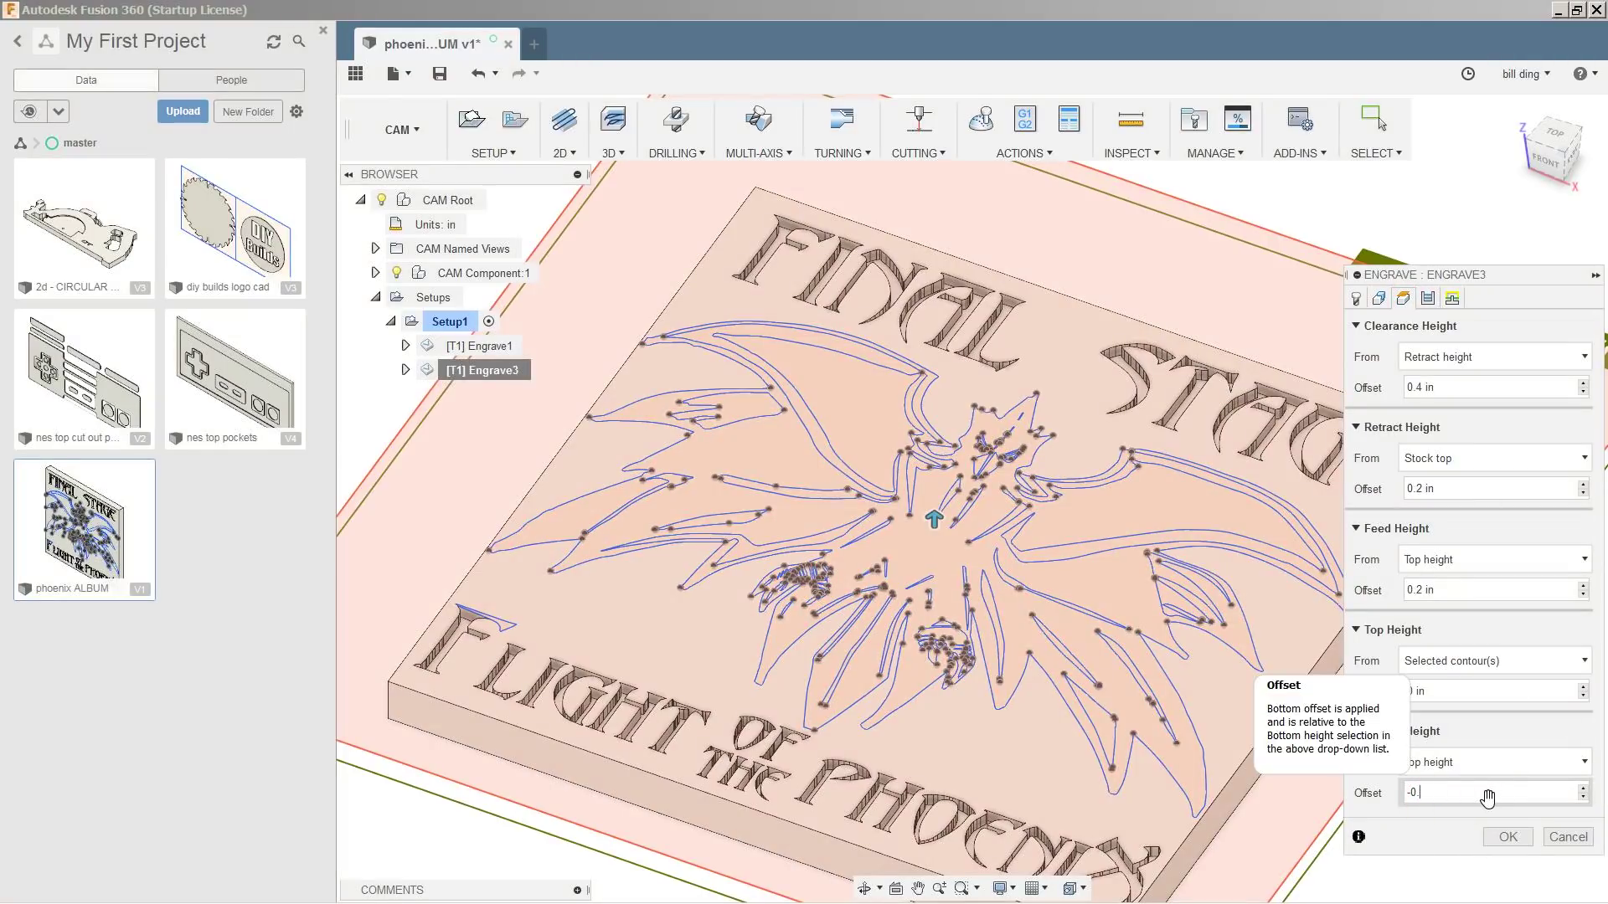
{"action": "left_click", "coordinate": [1507, 836]}
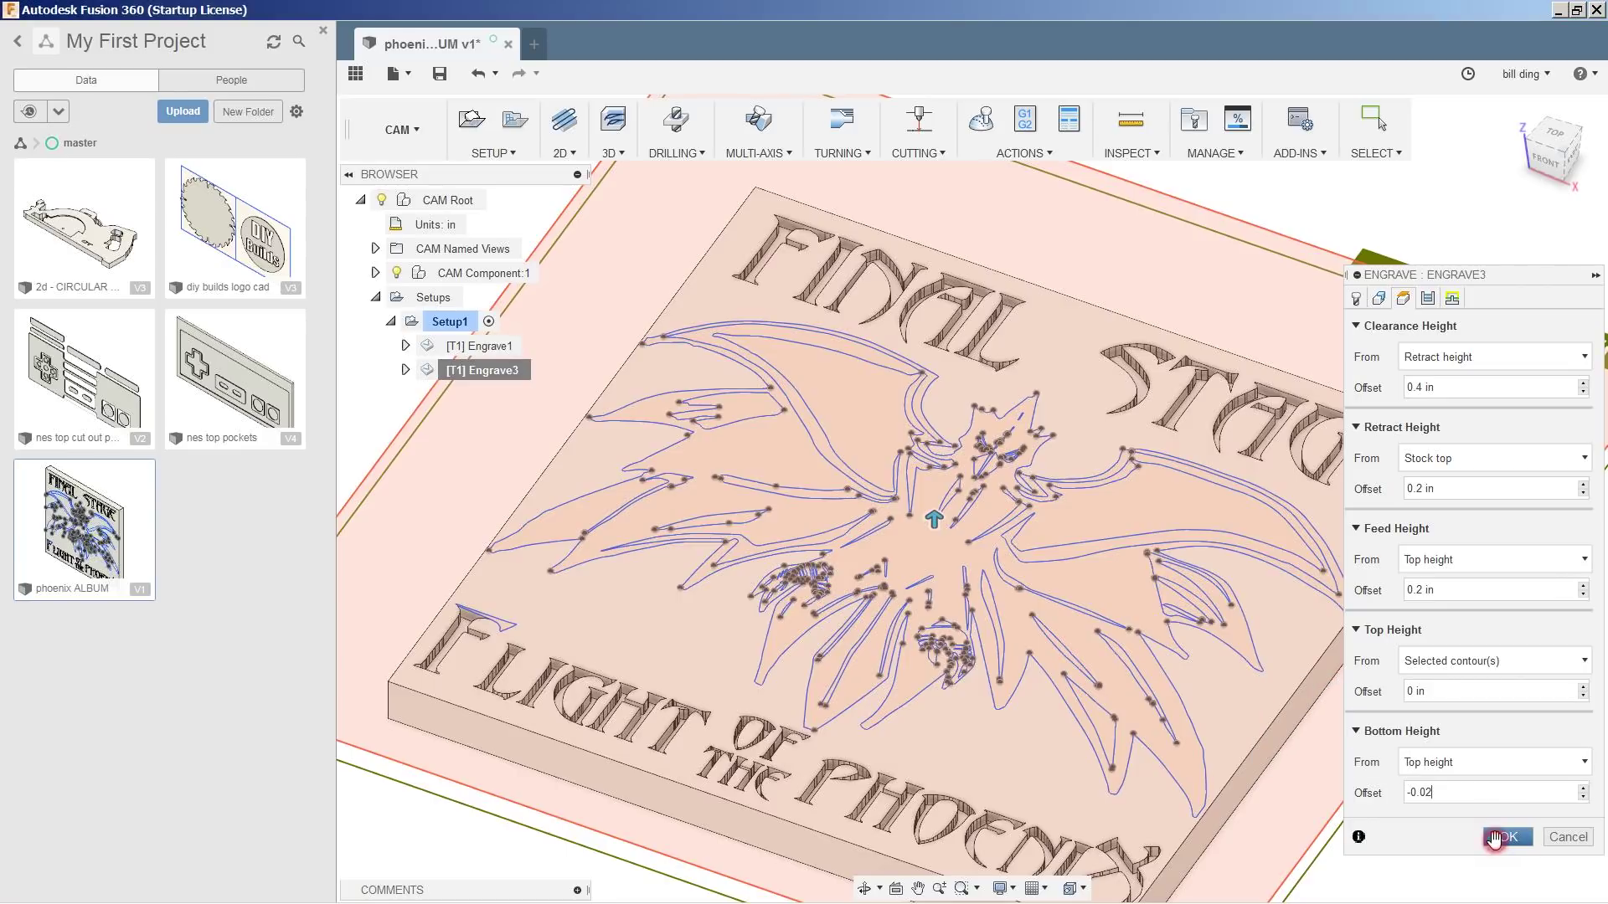
- Simulate the shallower Engrave3 toolpath, inspect the cut around the phoenix and plaque border, and exit the simulation
{"action": "right_click", "coordinate": [489, 370]}
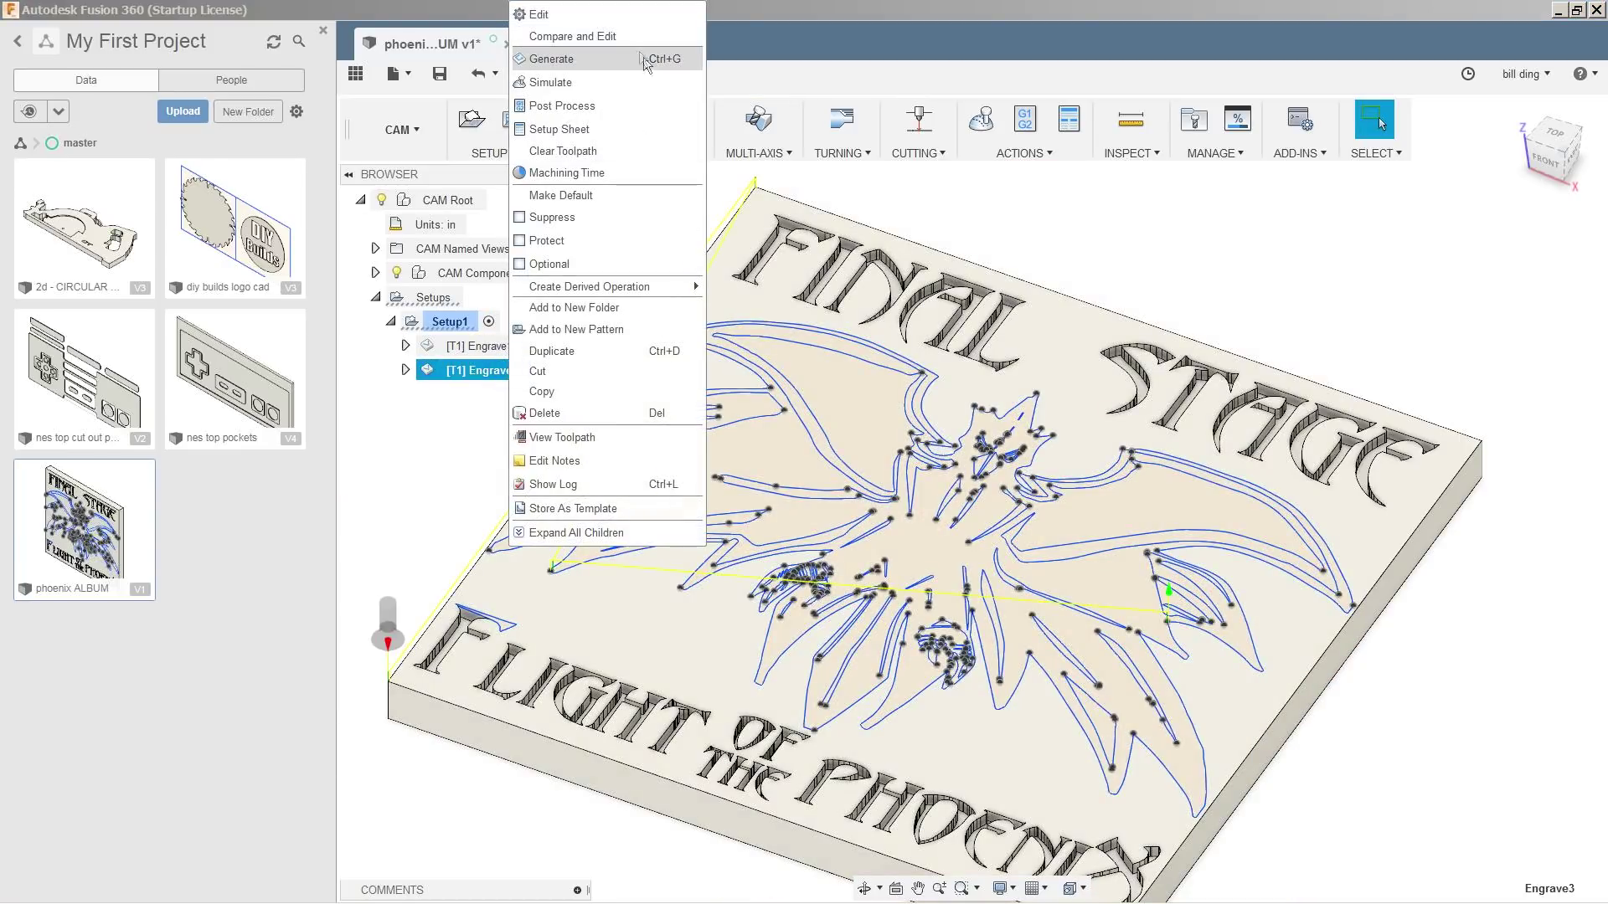
{"action": "left_click", "coordinate": [548, 82]}
{"action": "left_click", "coordinate": [974, 825]}
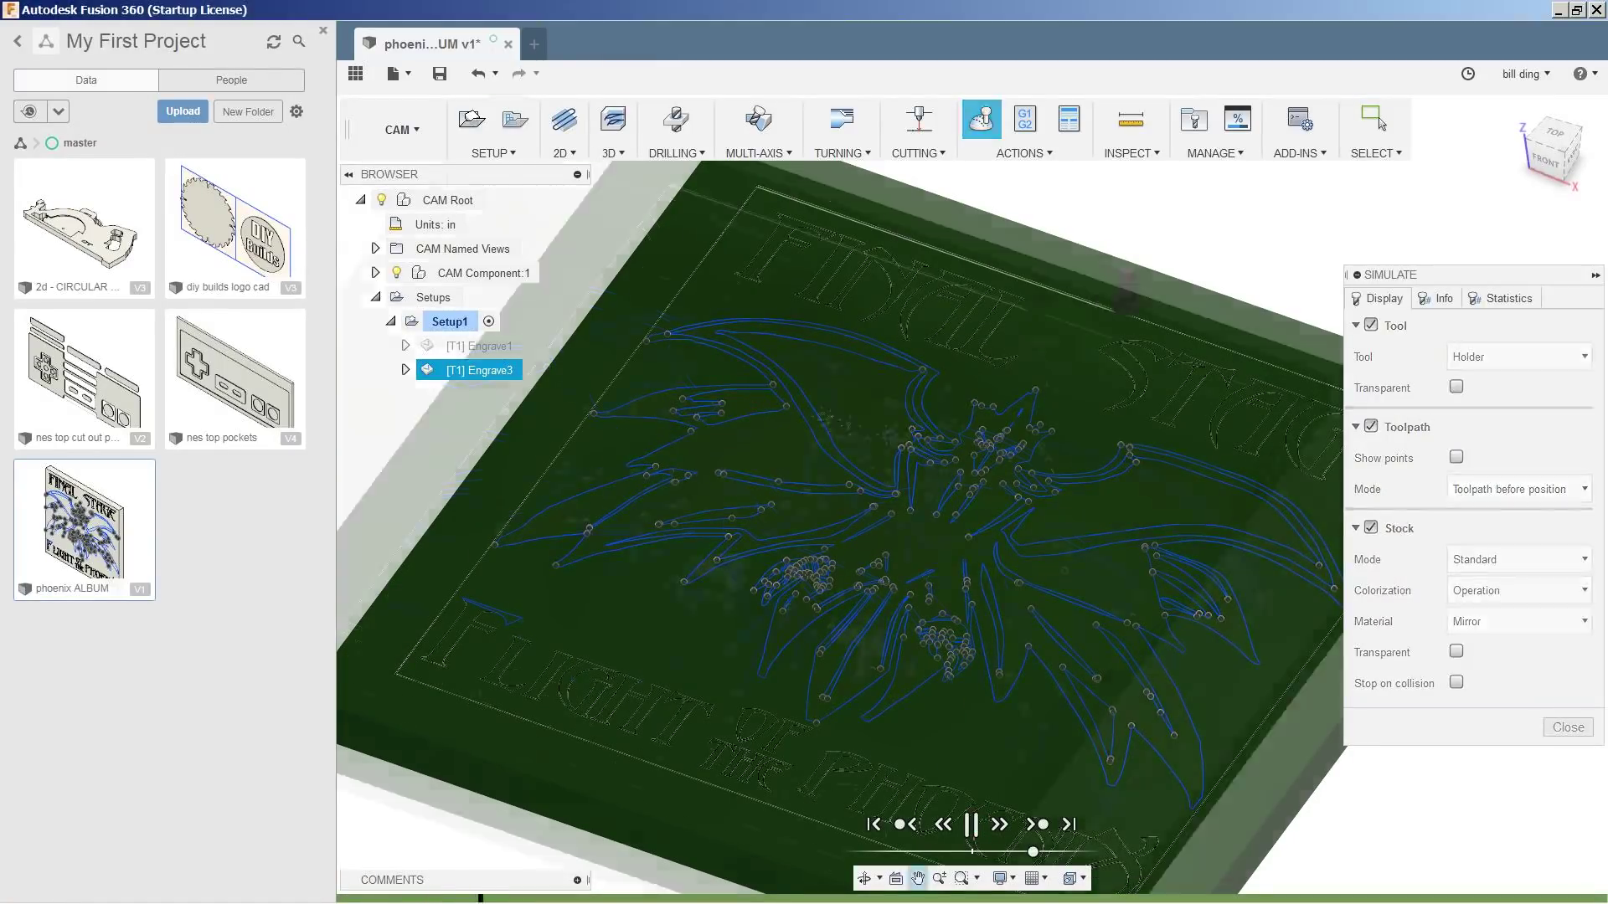
{"action": "scroll", "coordinate": [1077, 610], "scroll_direction": "up", "scroll_amount": 5}
{"action": "middle_click_drag", "start_coordinate": [1086, 704], "coordinate": [1090, 533]}
{"action": "scroll", "coordinate": [1091, 534], "scroll_direction": "down", "scroll_amount": 6}
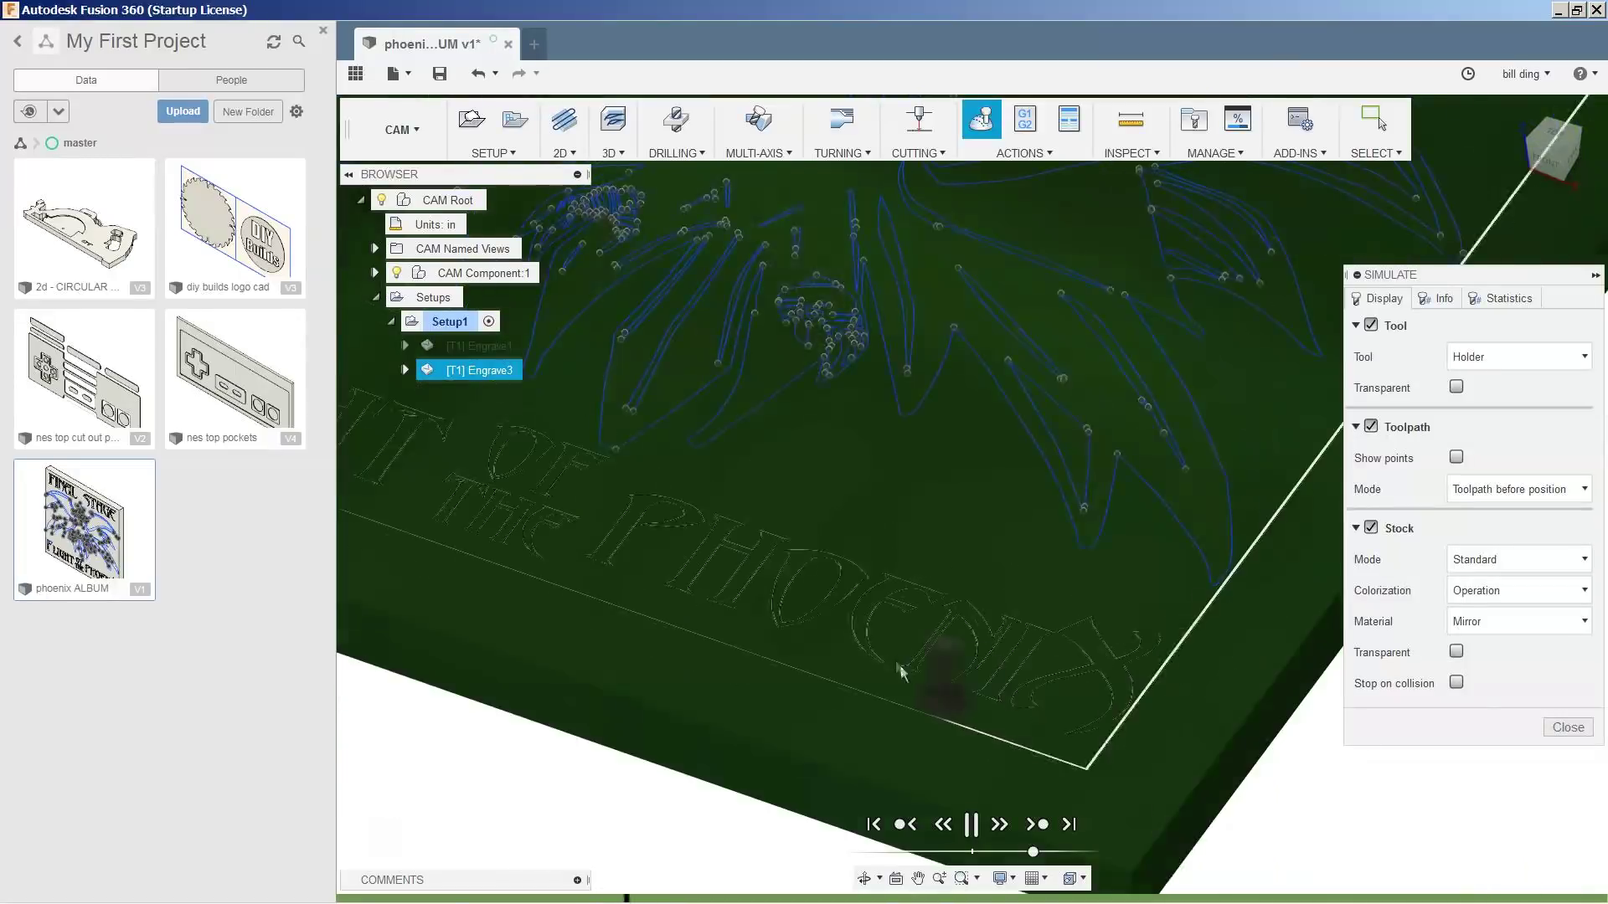
{"action": "scroll", "coordinate": [1069, 735], "scroll_direction": "up", "scroll_amount": 5}
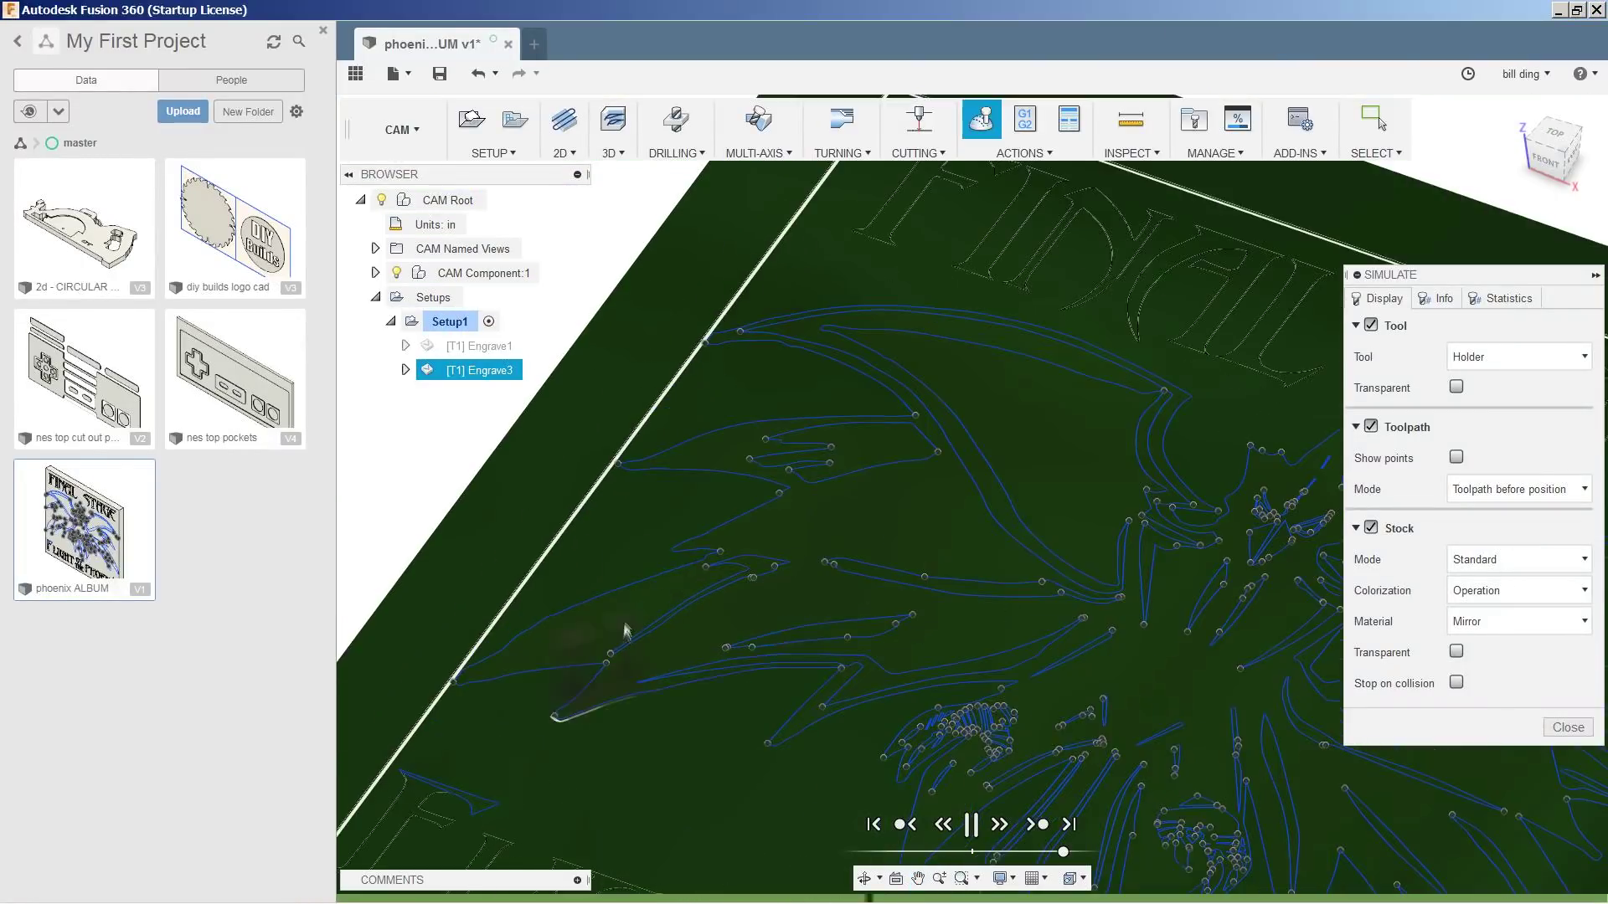
{"action": "middle_click_drag", "start_coordinate": [1069, 735], "coordinate": [851, 556], "text": "shift"}
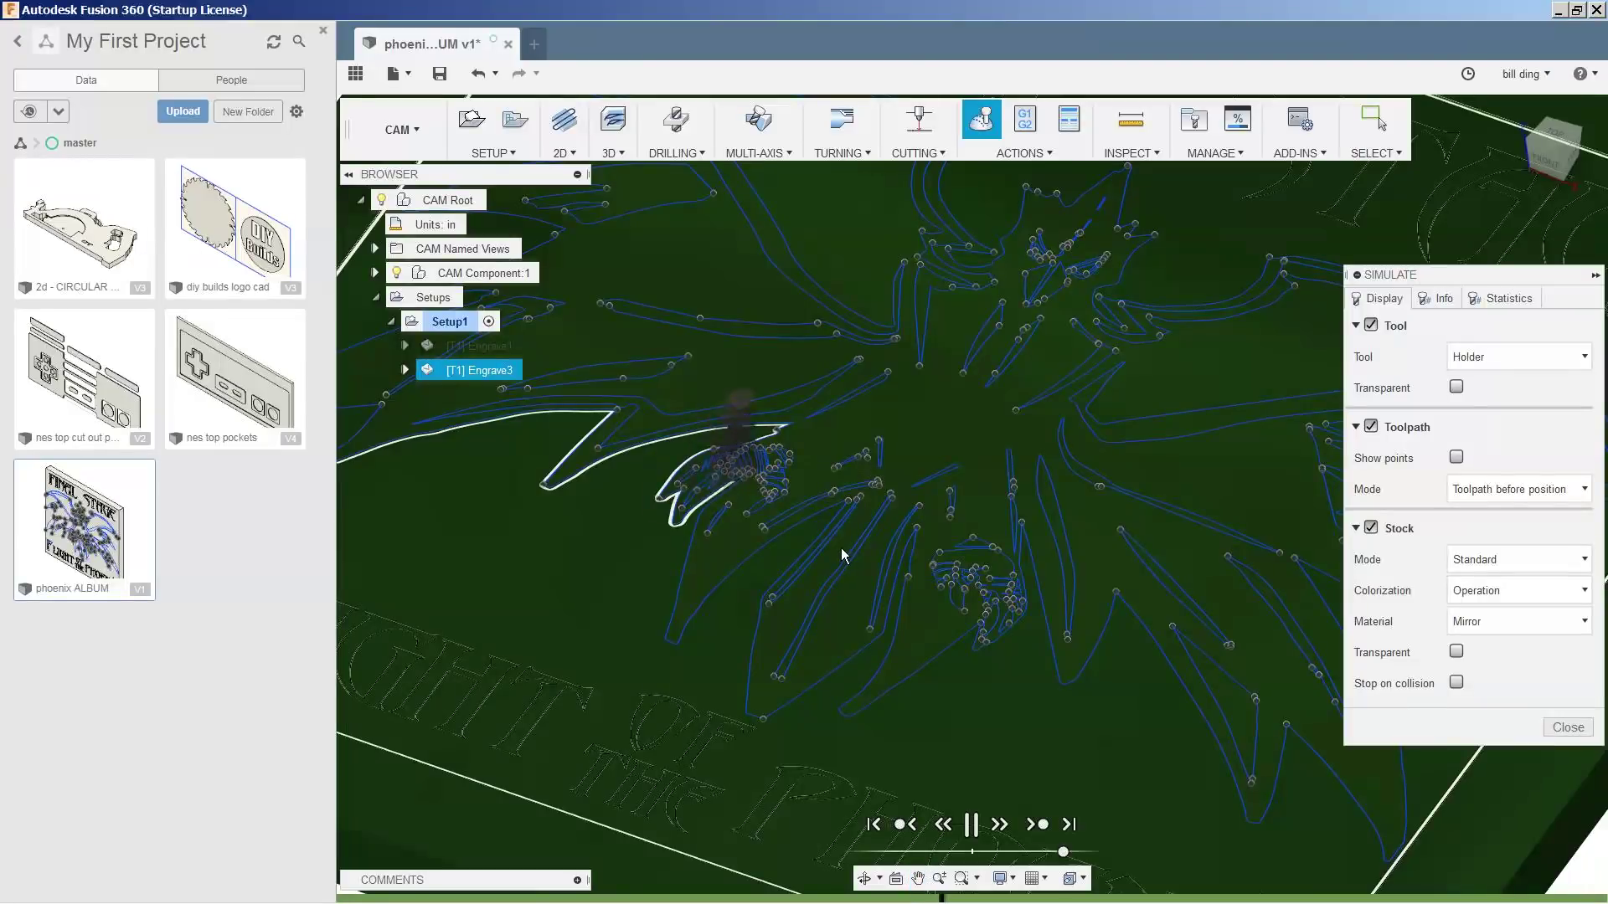
{"action": "key", "text": "F6"}
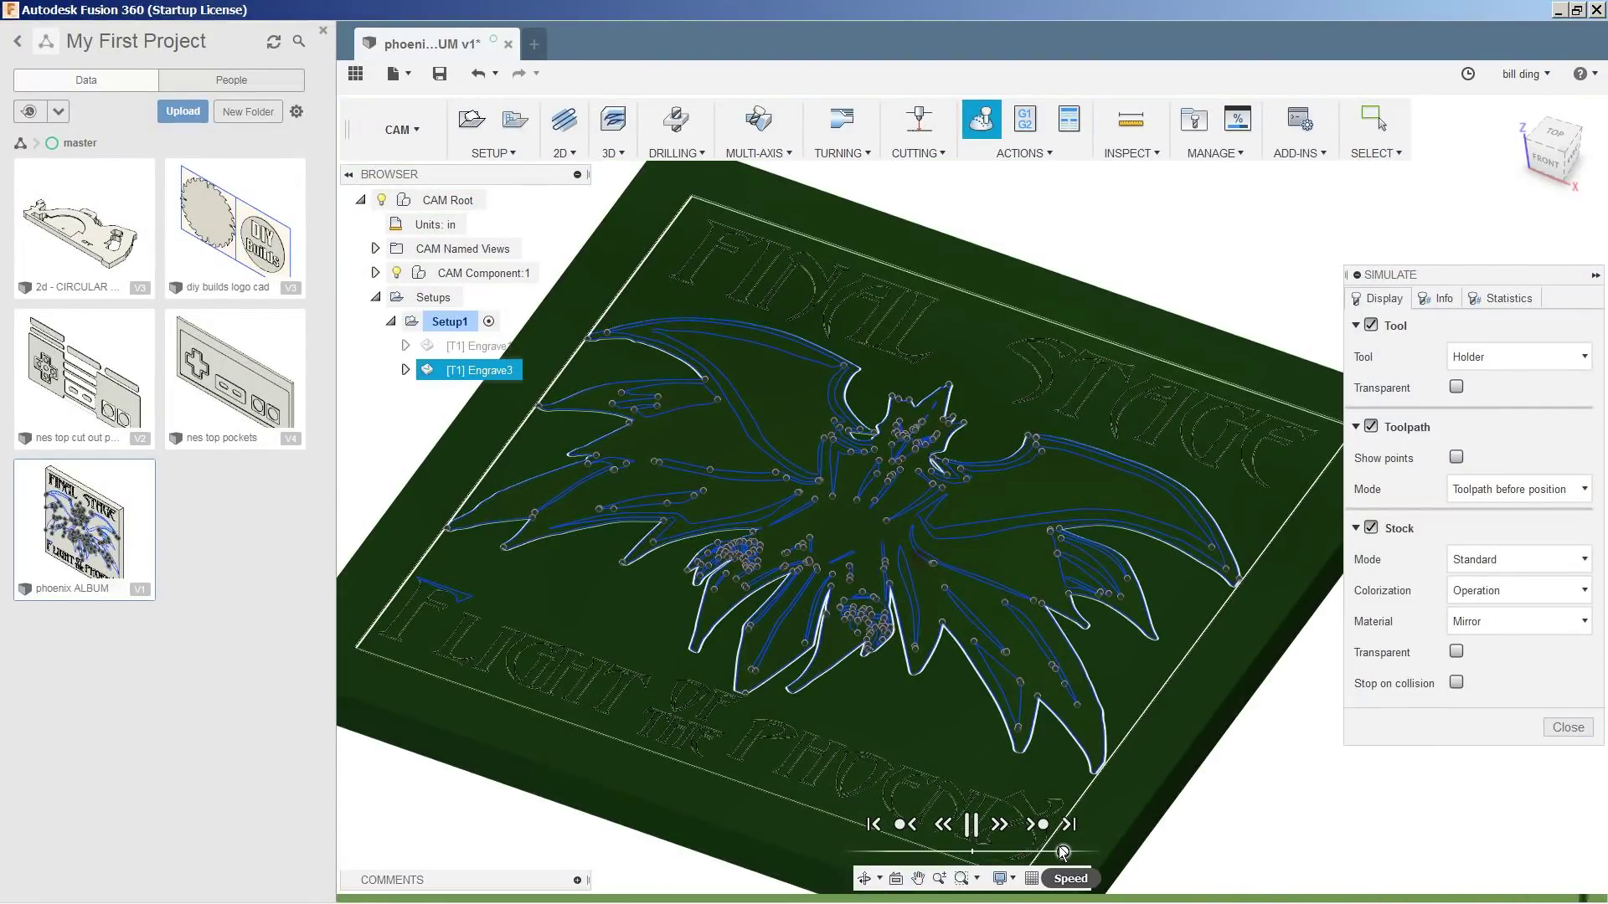
{"action": "left_click", "coordinate": [1438, 298]}
{"action": "left_click", "coordinate": [1568, 727]}
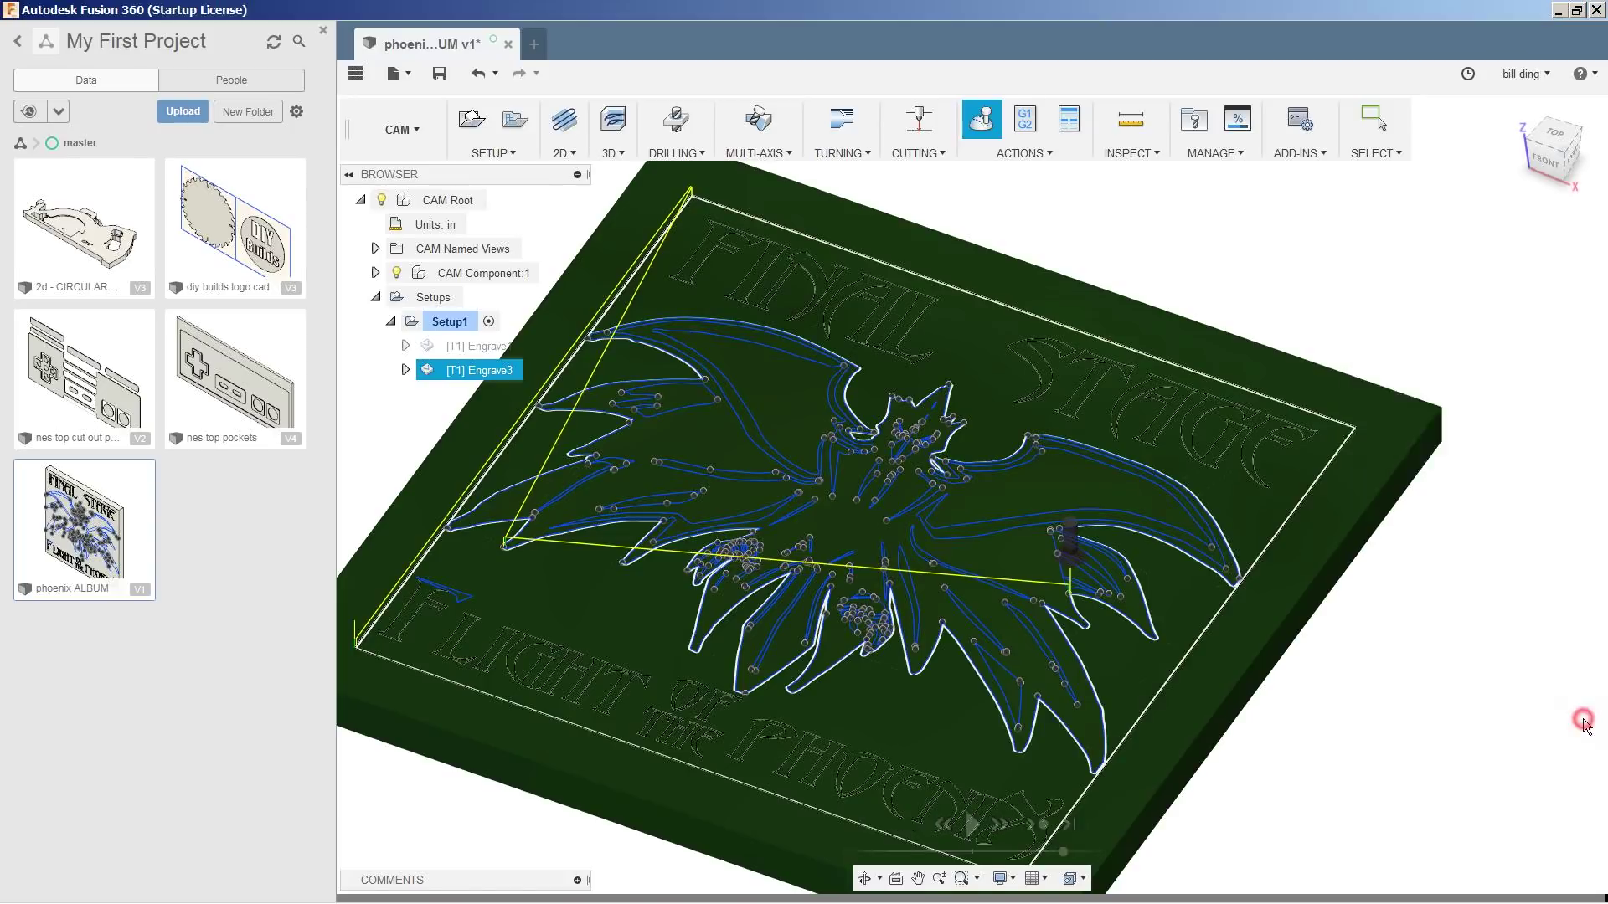
- Post-process Setup1 with the Mach3Mill post, review its properties, and save the program as PHOENIX.tap on the Desktop
{"action": "right_click", "coordinate": [449, 322]}
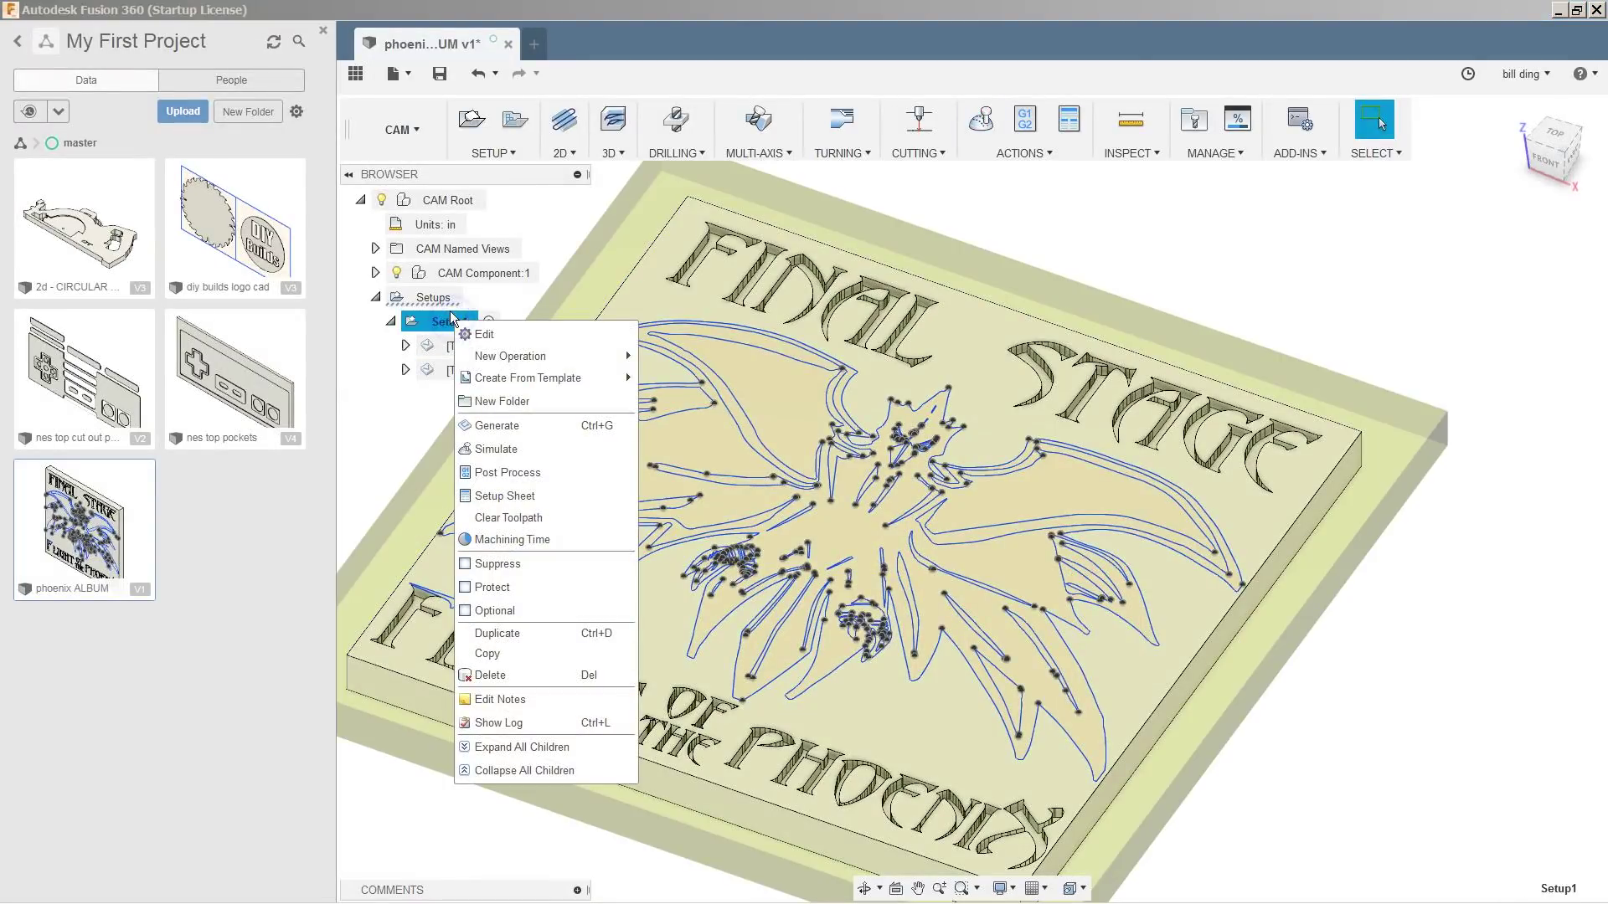
{"action": "left_click", "coordinate": [519, 473]}
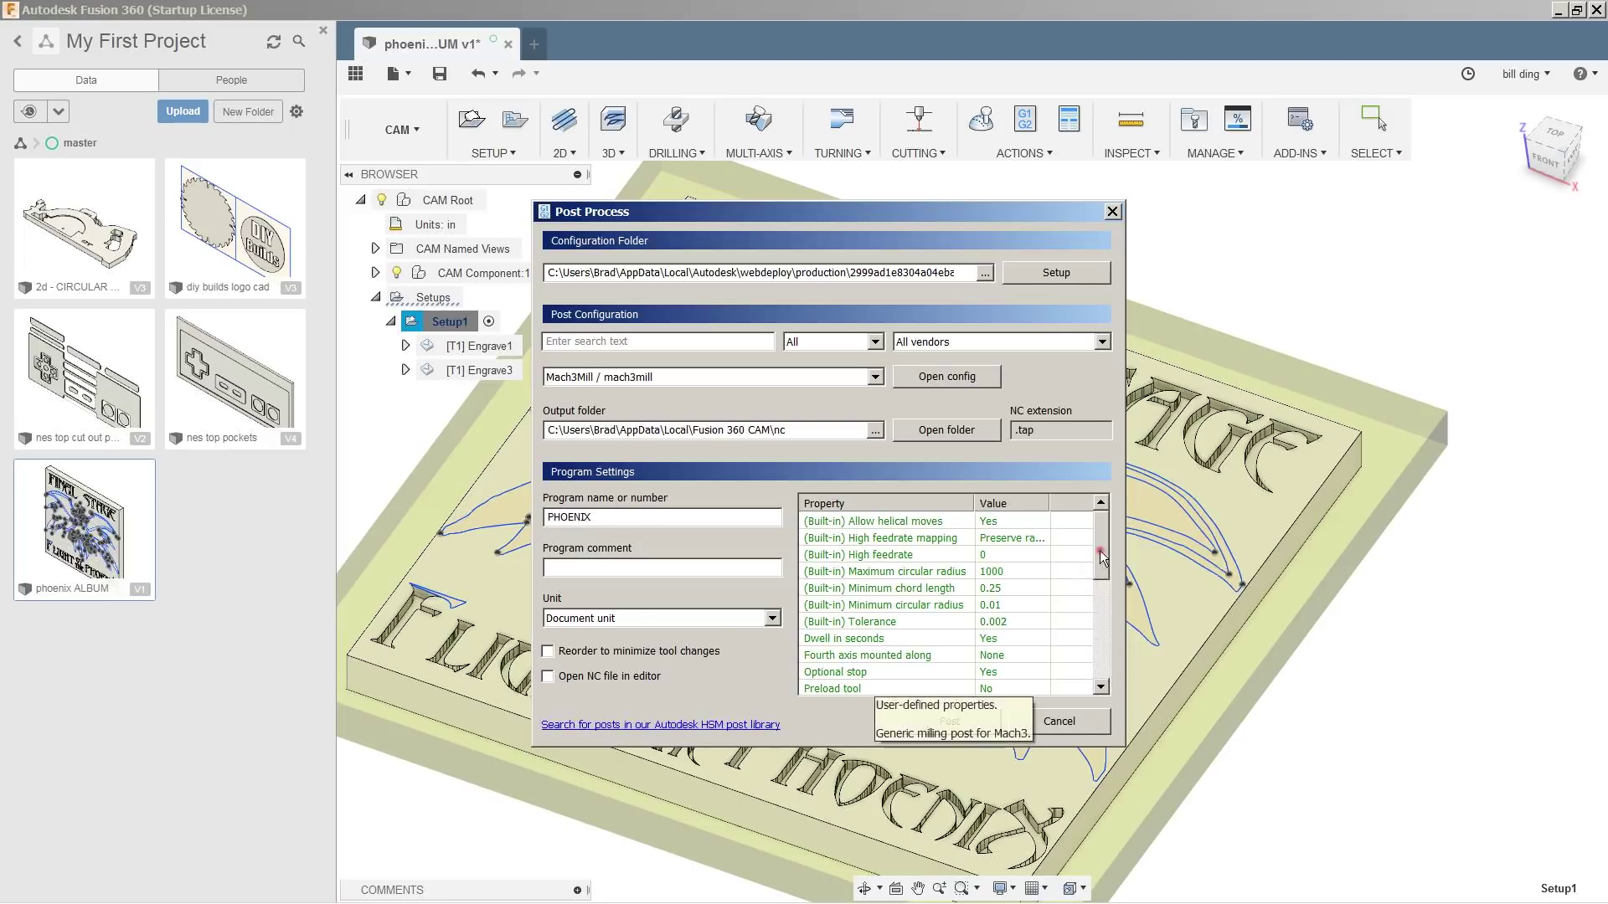
{"action": "left_click_drag", "start_coordinate": [1101, 559], "coordinate": [1106, 634]}
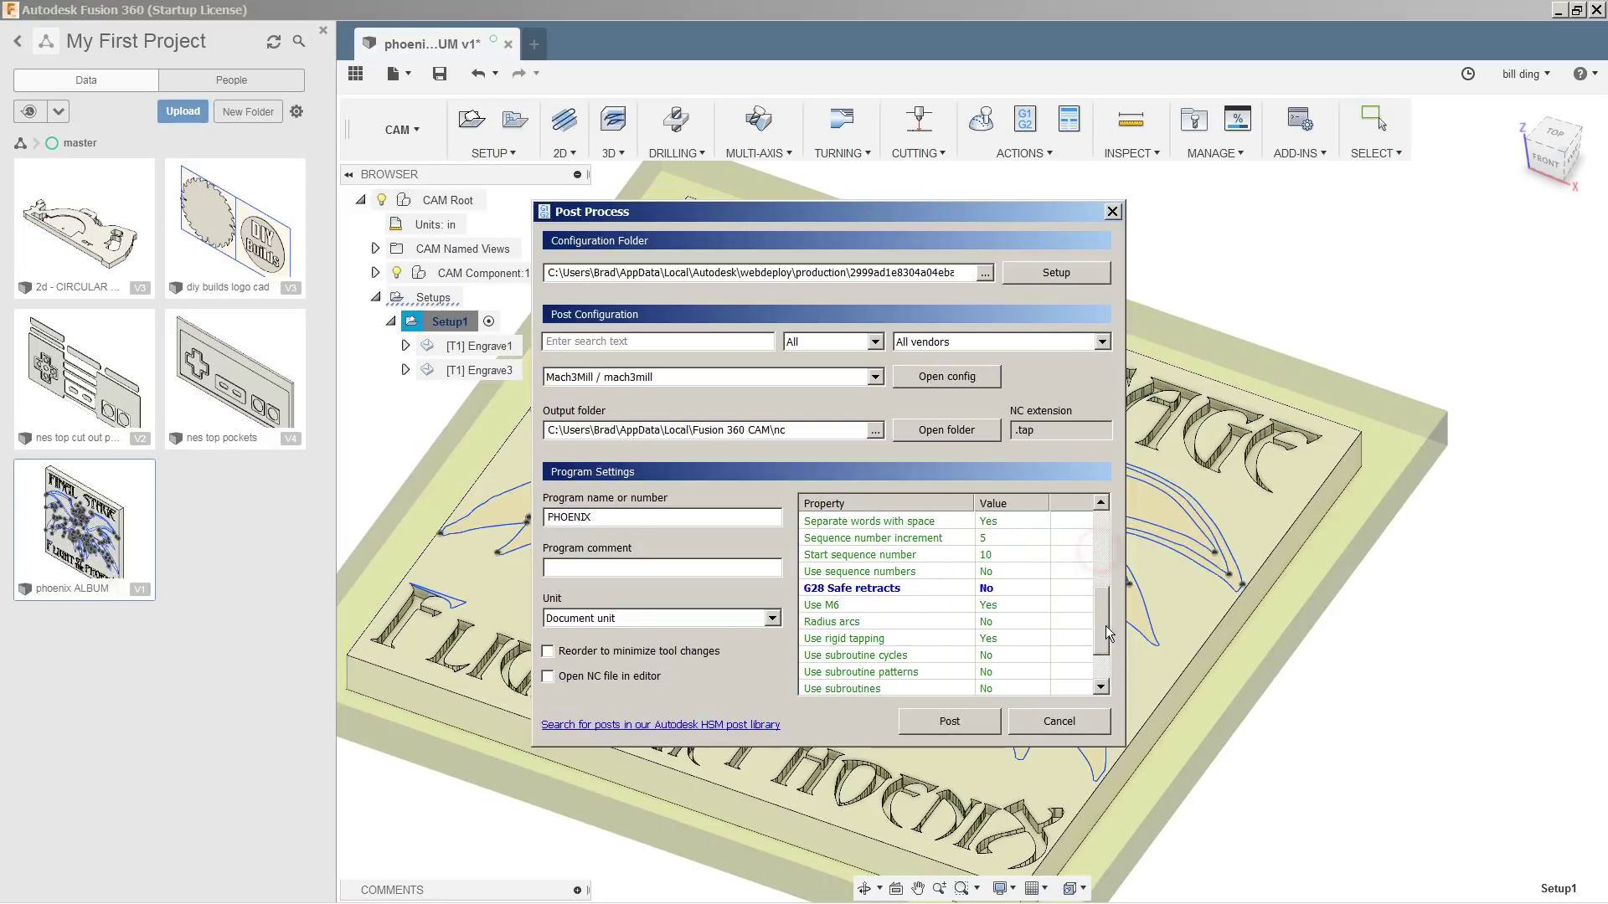
{"action": "left_click", "coordinate": [951, 722]}
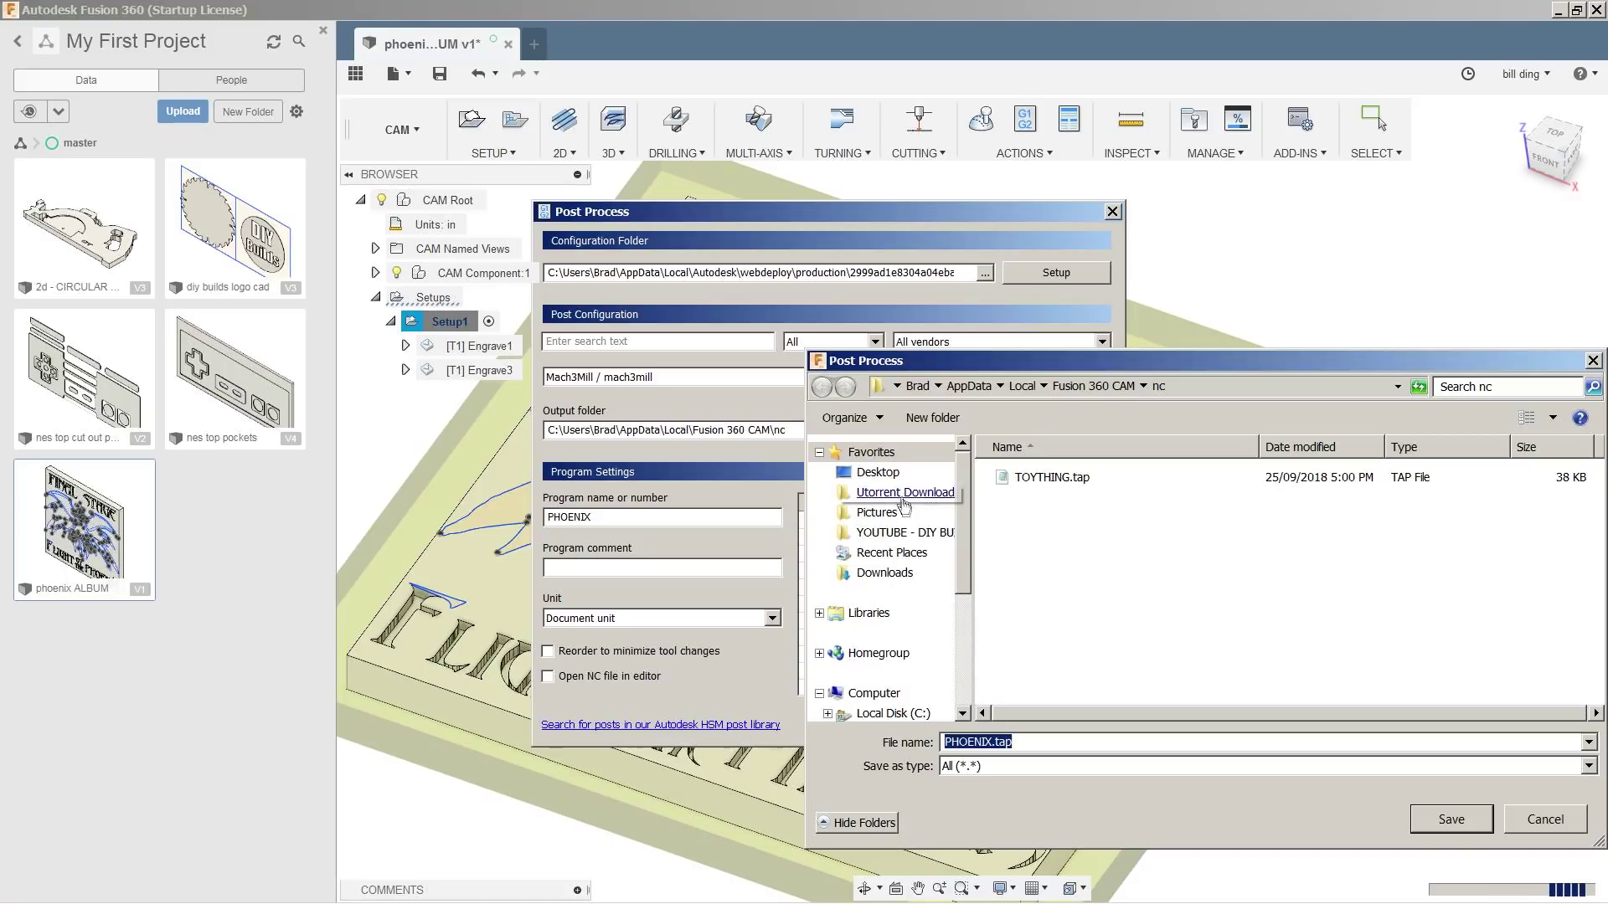
{"action": "left_click", "coordinate": [876, 472]}
{"action": "left_click", "coordinate": [1451, 819]}
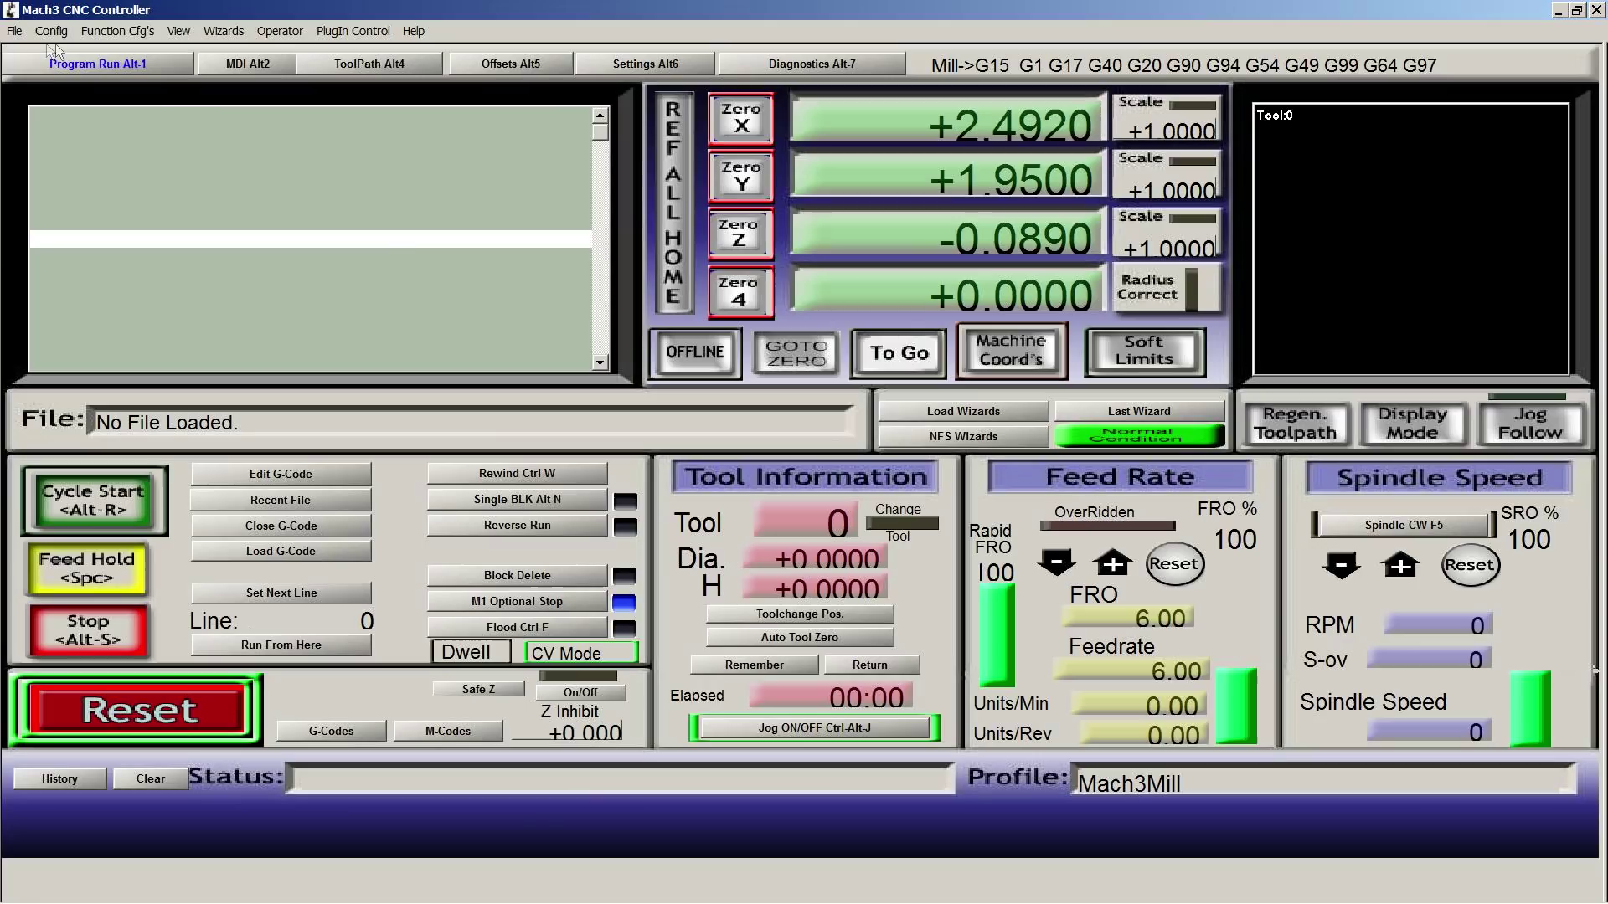
- Switch to Mach3 and load PHOENIX.tap from the Desktop
{"action": "left_click", "coordinate": [15, 32]}
{"action": "left_click", "coordinate": [42, 48]}
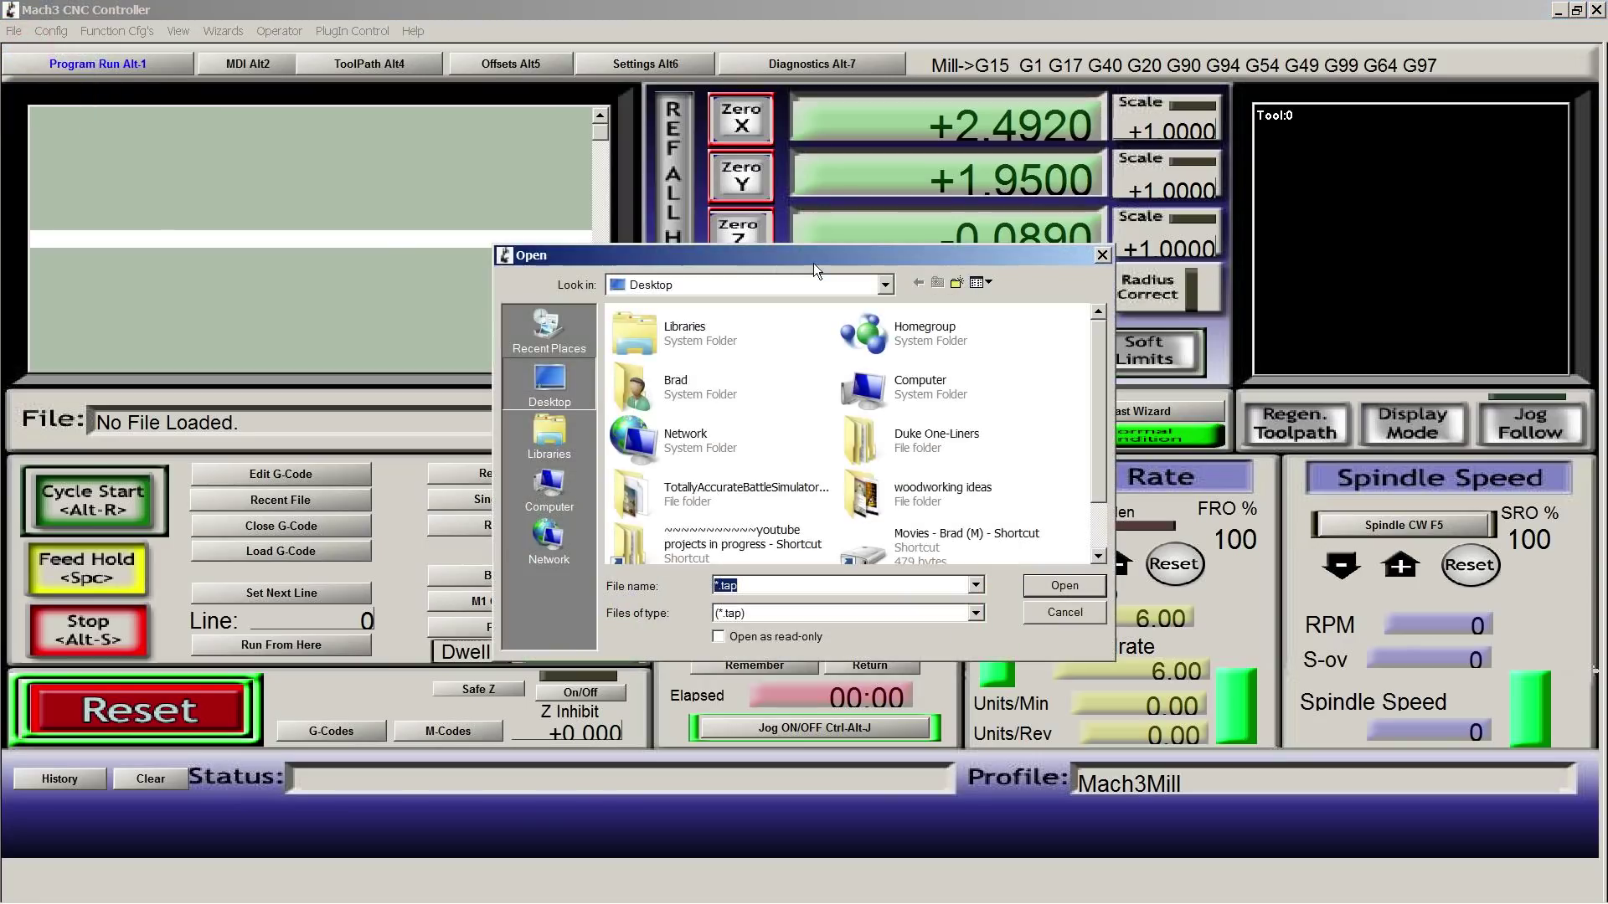
{"action": "left_click", "coordinate": [970, 488]}
{"action": "scroll", "coordinate": [971, 492], "scroll_direction": "down", "scroll_amount": 1}
{"action": "double_click", "coordinate": [745, 538]}
- Edit the G-code to insert the line G0 Z1 after G54 in the ENGRAVE1 section, and close the editor
{"action": "left_click", "coordinate": [280, 474]}
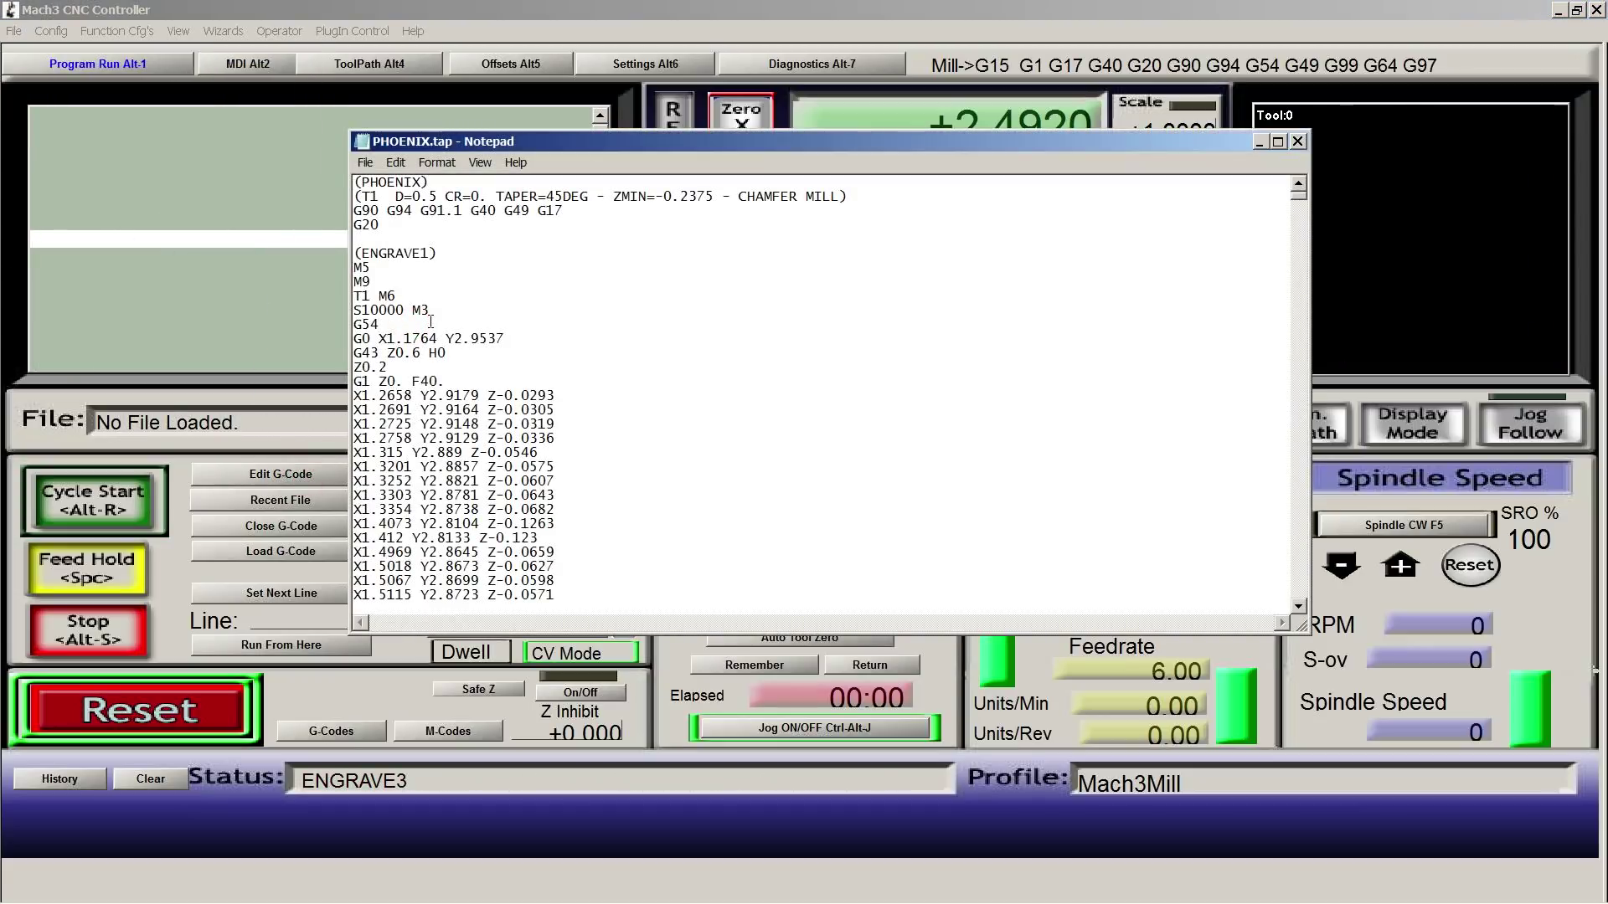
{"action": "left_click", "coordinate": [431, 321]}
{"action": "key", "text": "Return"}
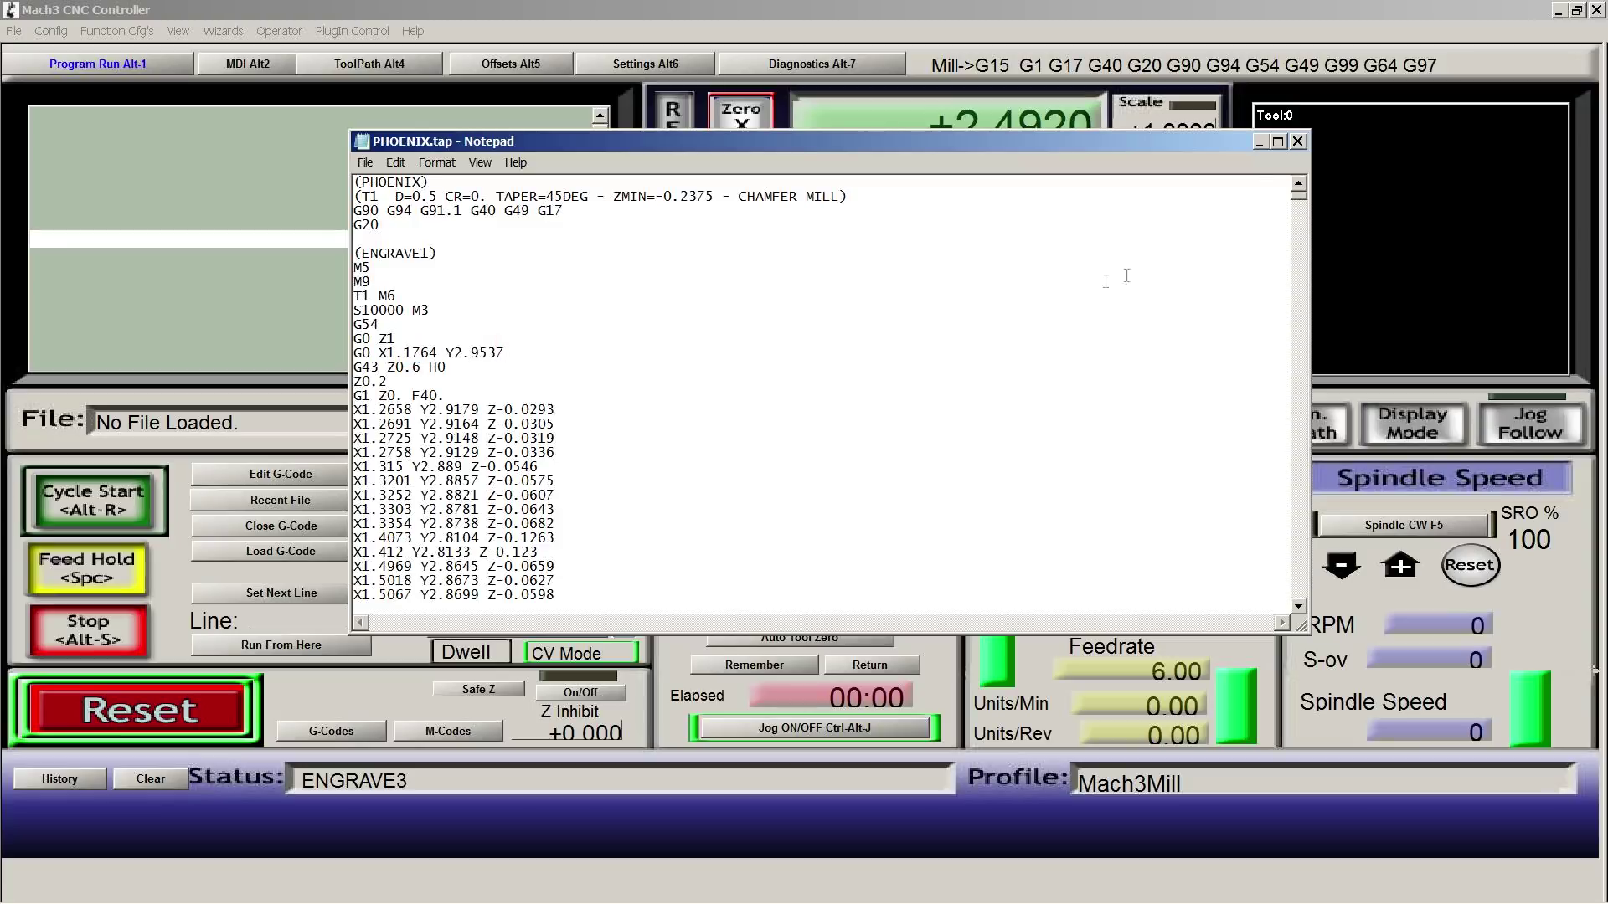
{"action": "left_click", "coordinate": [1297, 142]}
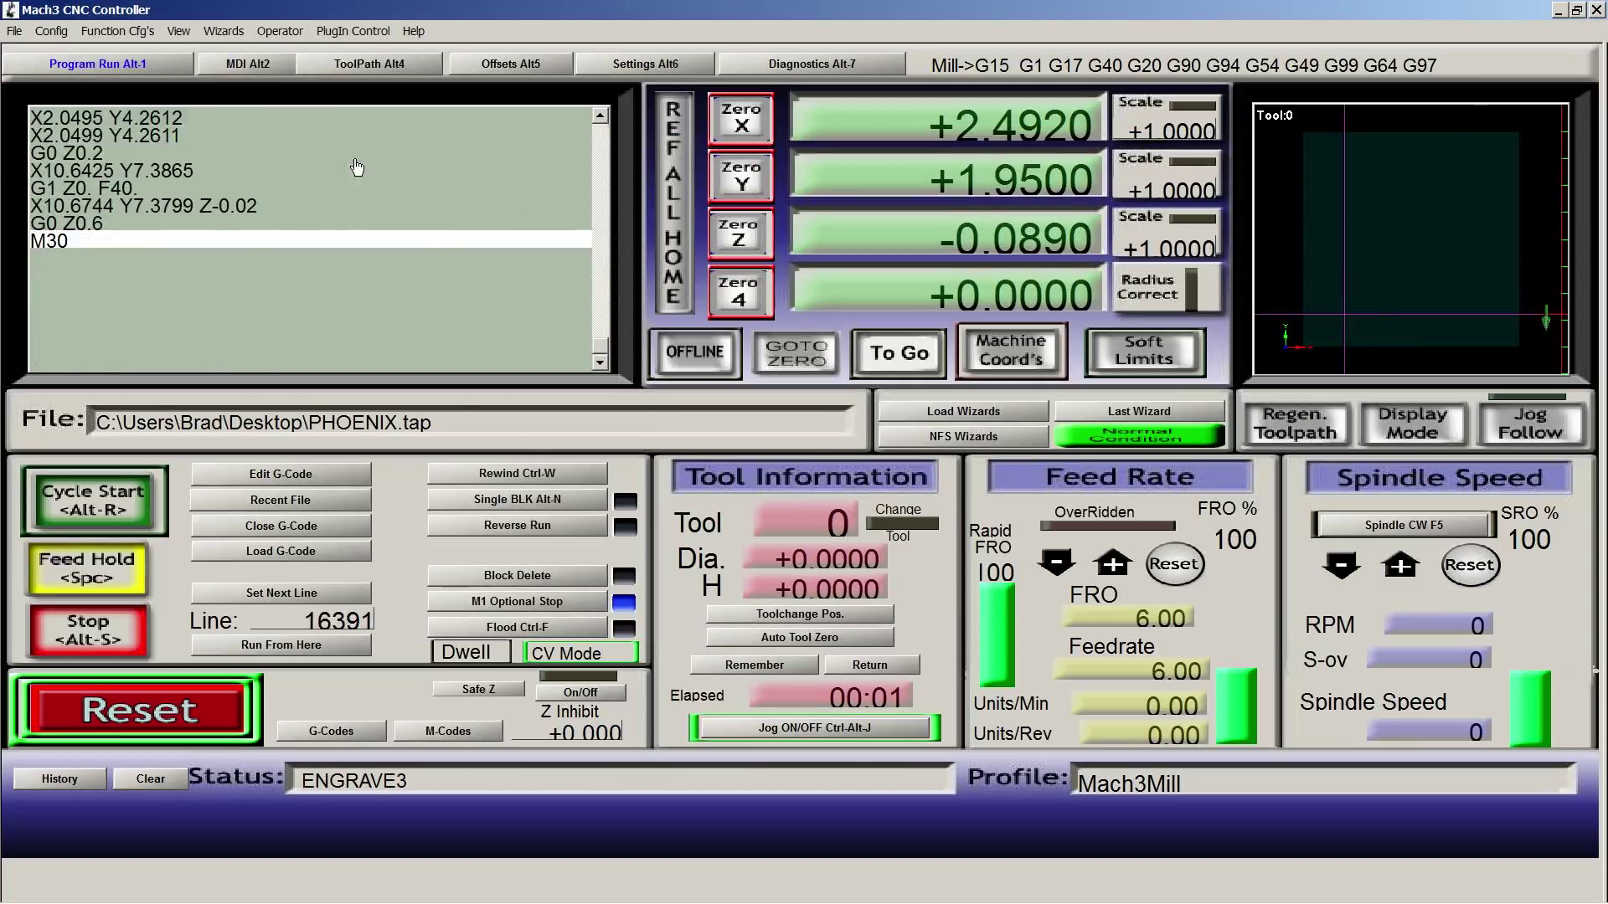
- Examine the ENGRAVE3 moves line by line in the toolpath view, checking the perimeter cut and retract heights
{"action": "left_click", "coordinate": [391, 67]}
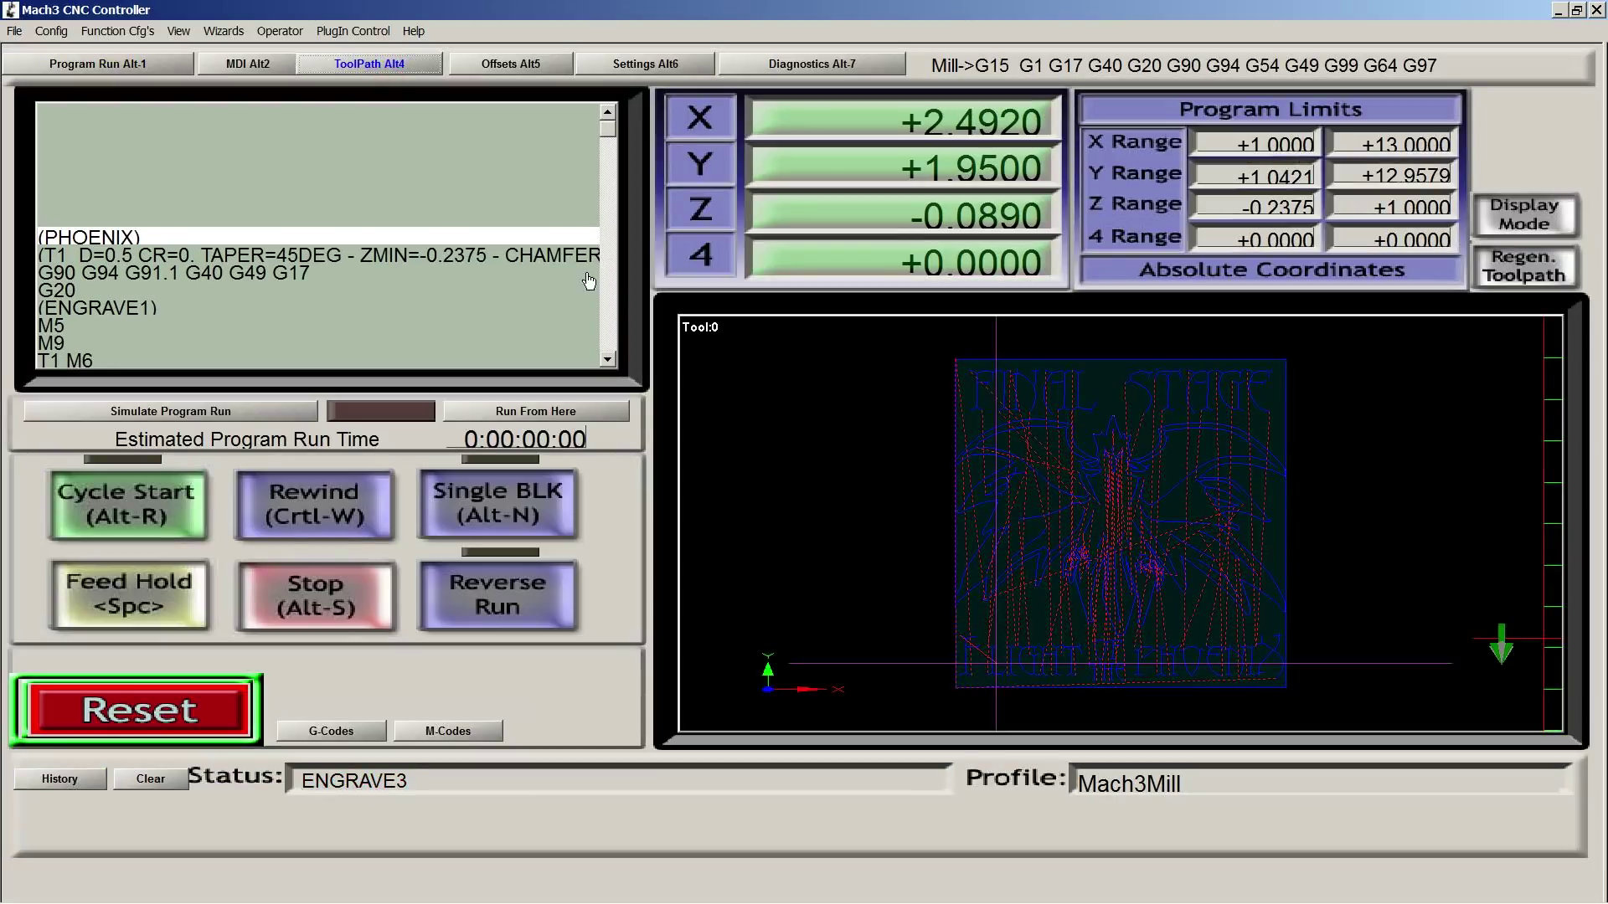
{"action": "left_click_drag", "start_coordinate": [608, 130], "coordinate": [630, 307]}
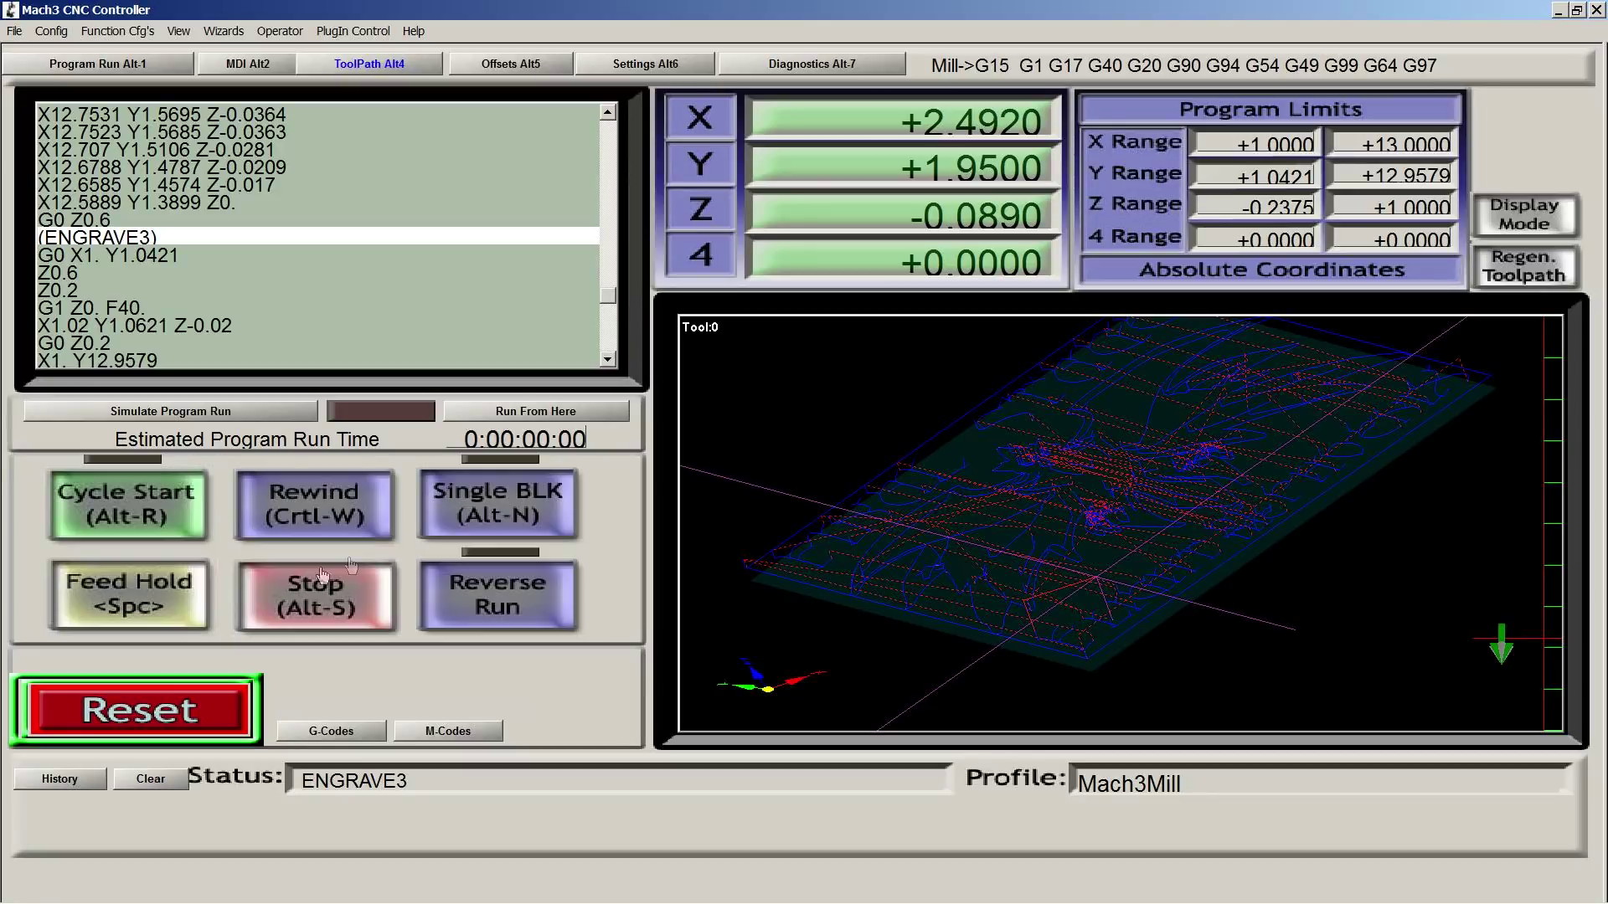
{"action": "left_click_drag", "start_coordinate": [609, 363], "coordinate": [609, 362]}
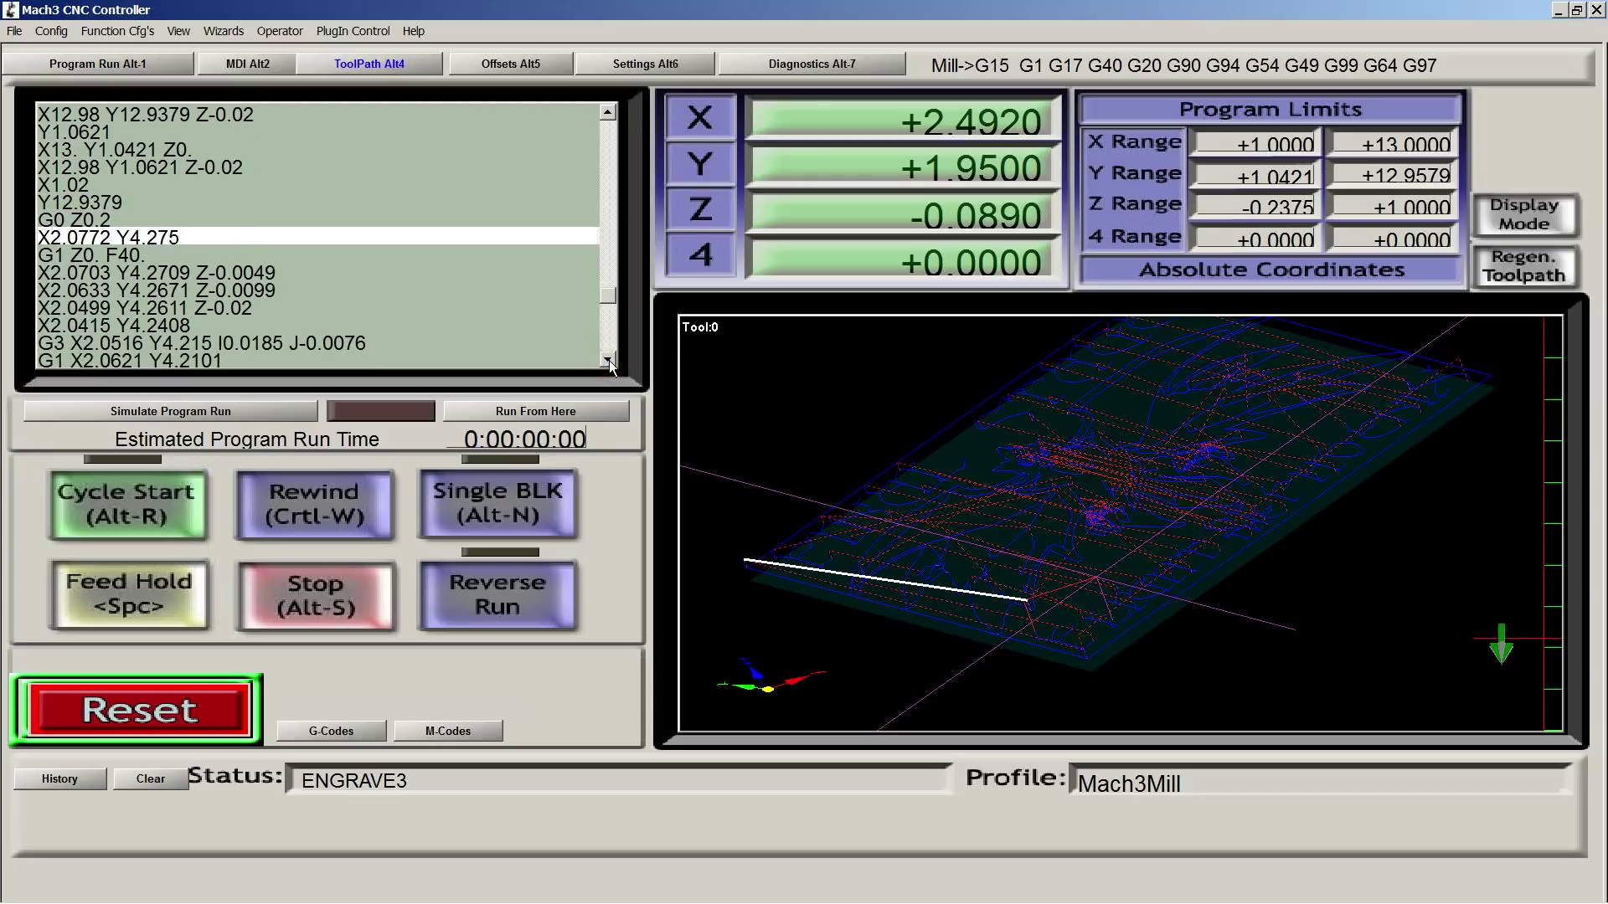
{"action": "left_click", "coordinate": [608, 112]}
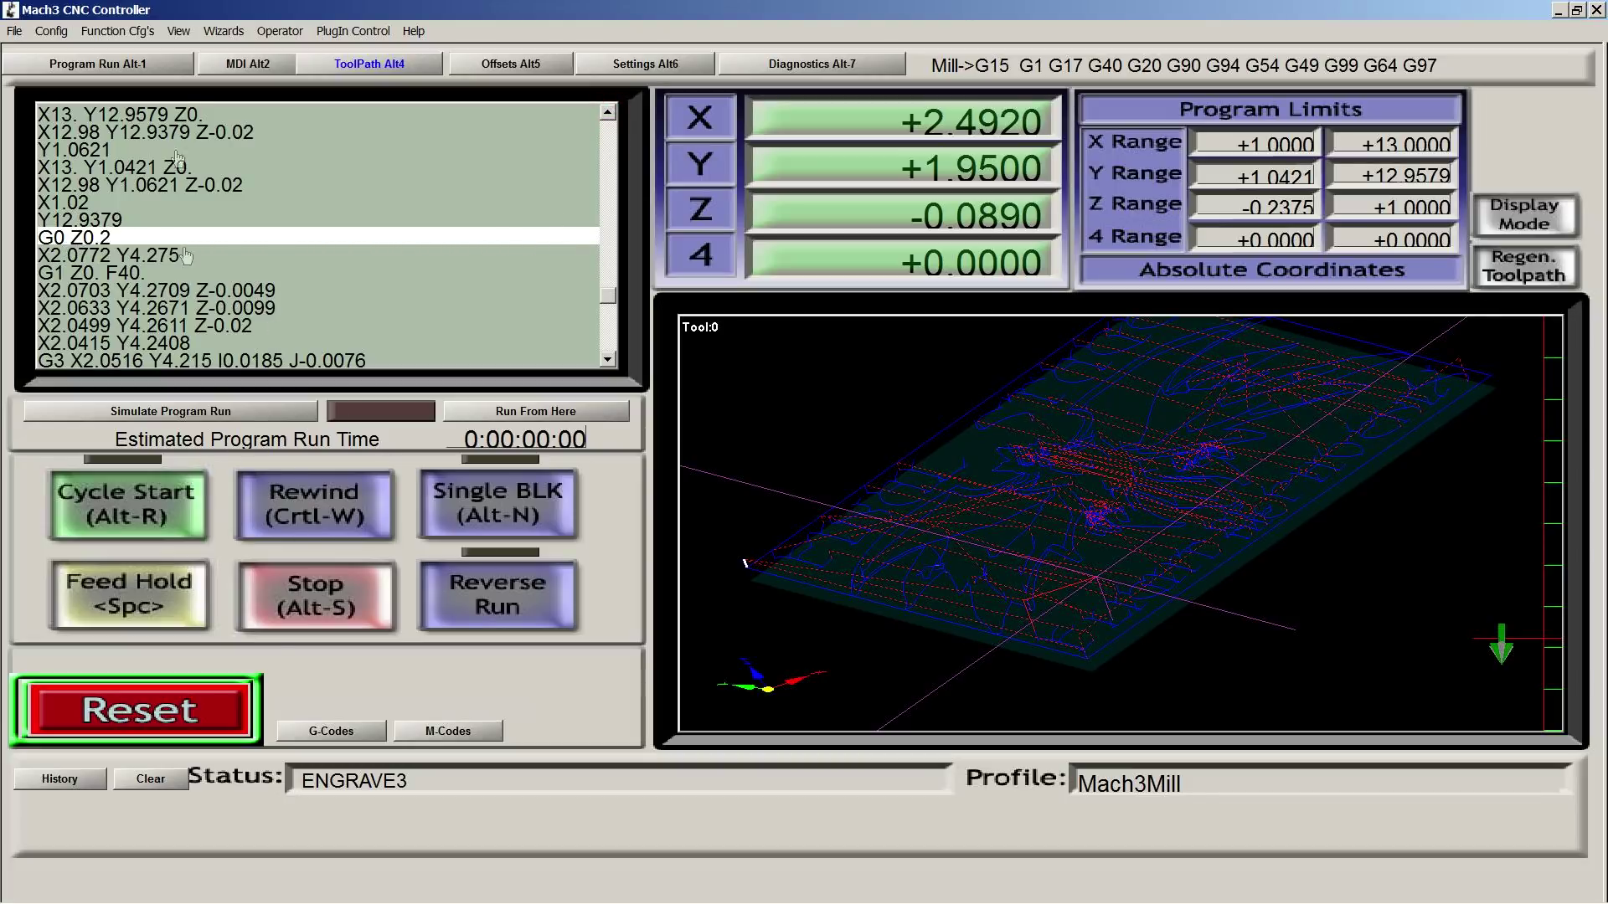
- Open the loaded G-code for editing and search upward for ENGRAVE to reach the start of the ENGRAVE3 section
{"action": "left_click", "coordinate": [108, 66]}
{"action": "left_click", "coordinate": [323, 475]}
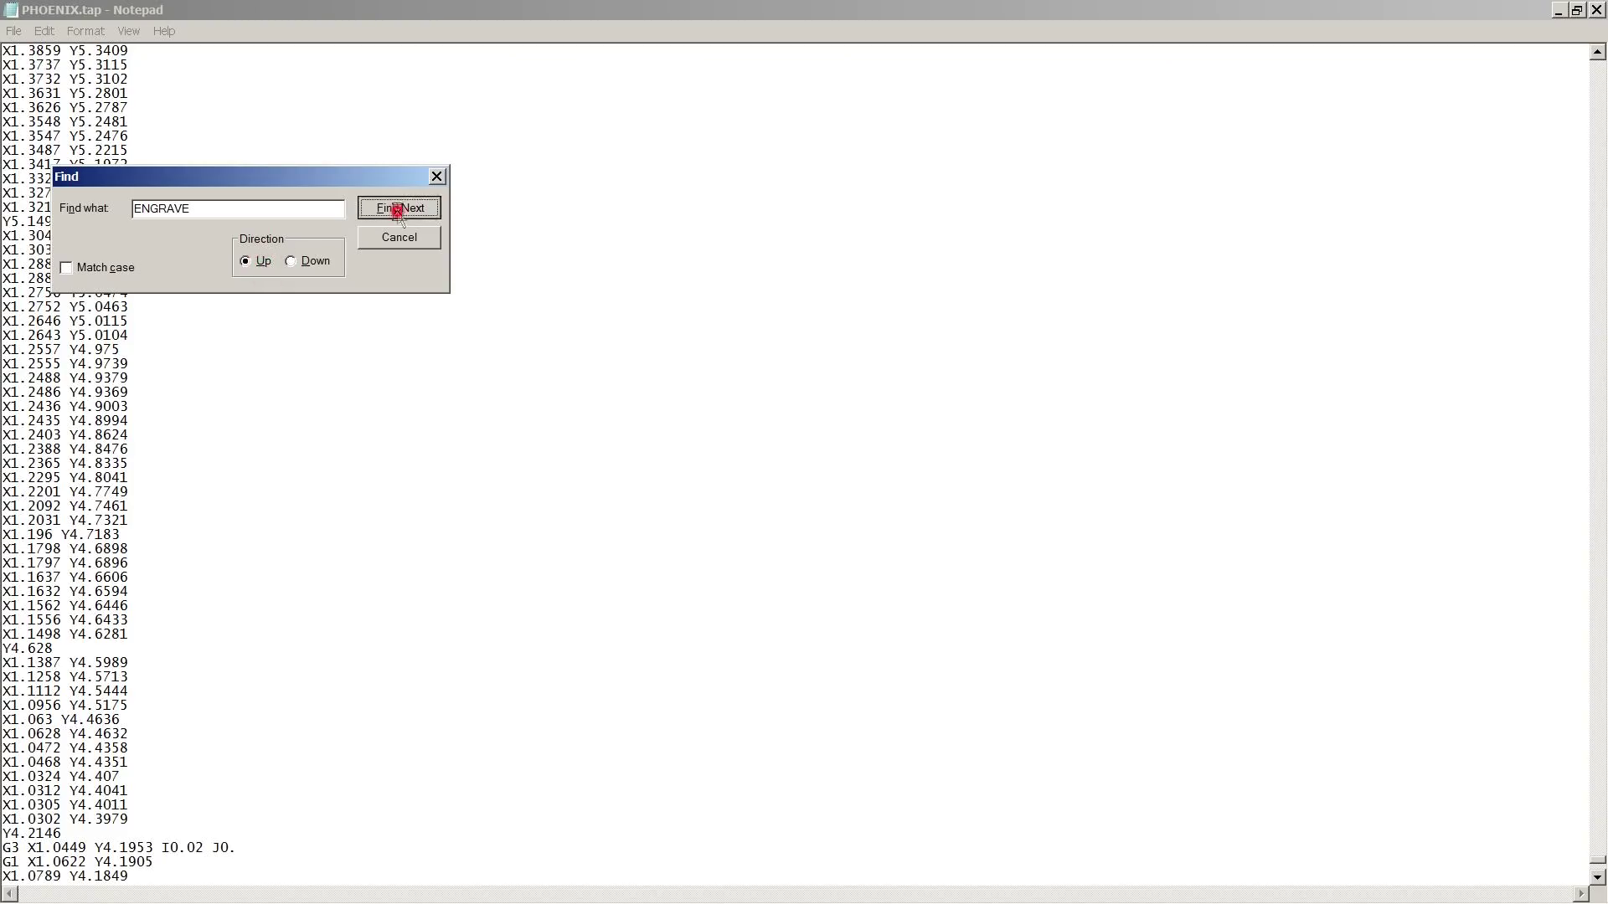
{"action": "left_click", "coordinate": [397, 211]}
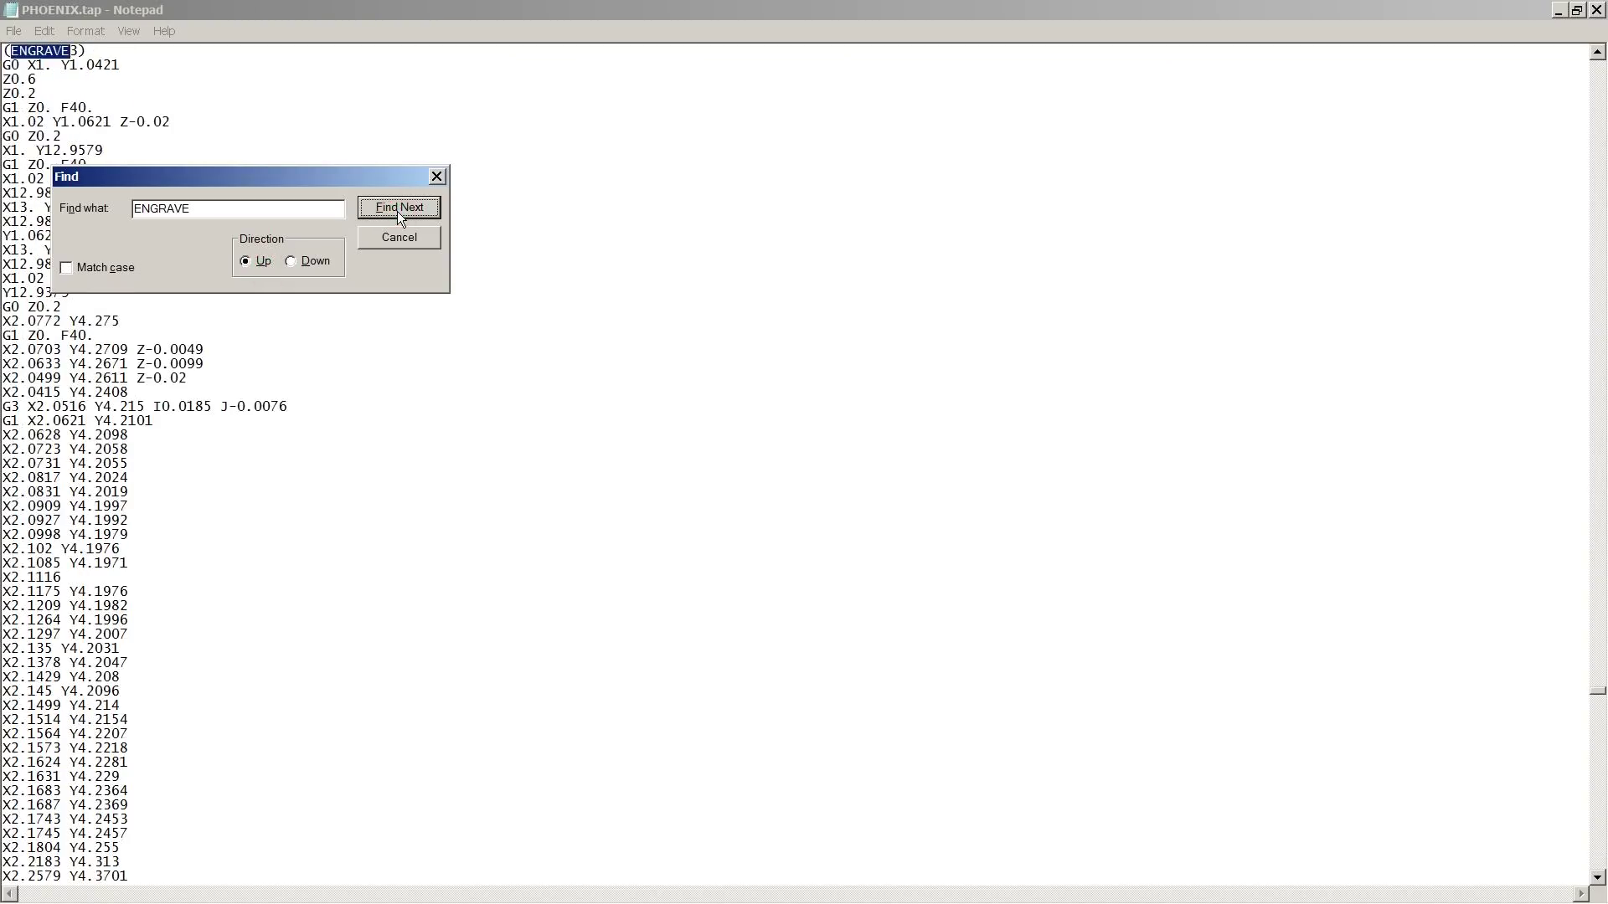
{"action": "left_click", "coordinate": [437, 176]}
- Delete the ENGRAVE3 perimeter moves from G0 X1. Y1.0421 through Y12.9379, including the leftover blank line, and close the editor
{"action": "left_click", "coordinate": [117, 64]}
{"action": "scroll", "coordinate": [62, 111], "scroll_direction": "up", "scroll_amount": 1}
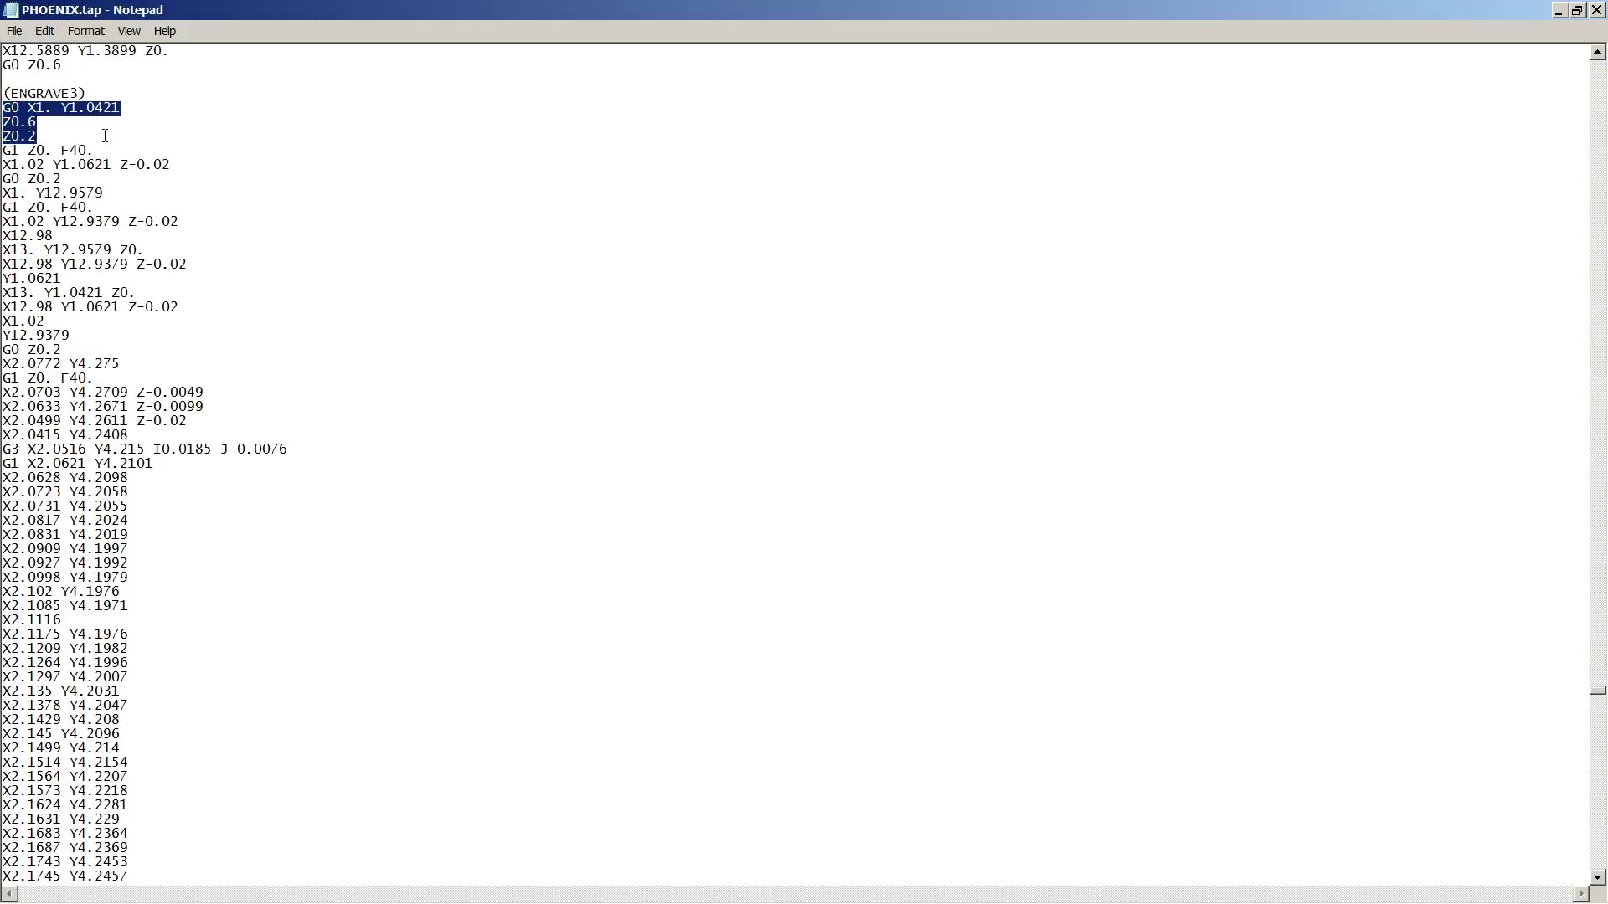
{"action": "left_click_drag", "start_coordinate": [104, 135], "coordinate": [107, 342]}
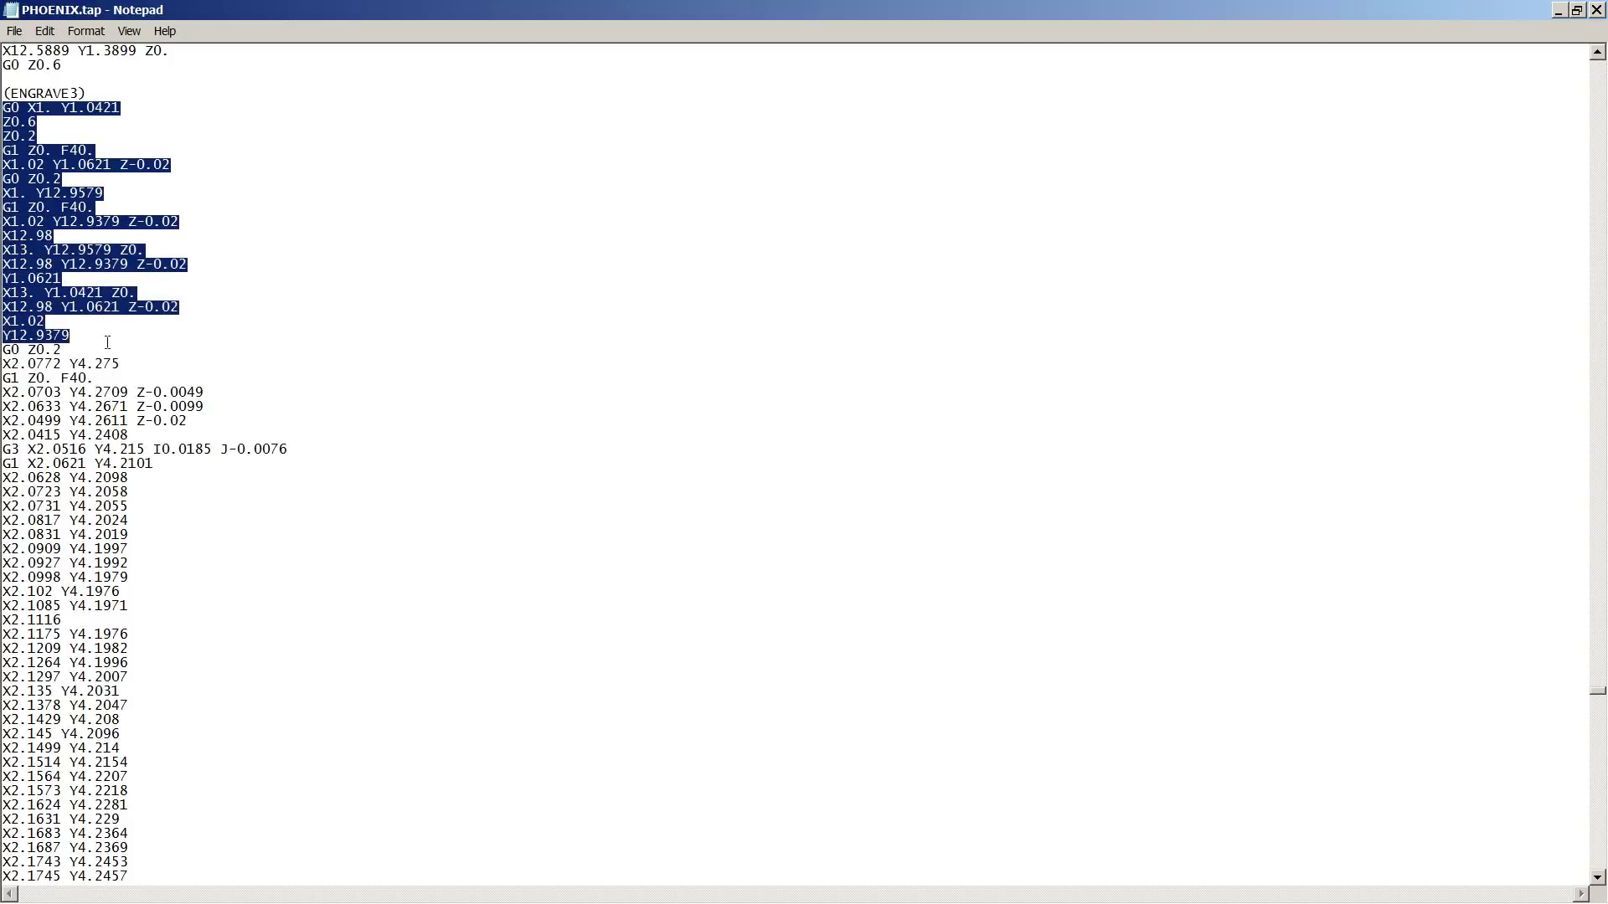
{"action": "key", "text": "Delete"}
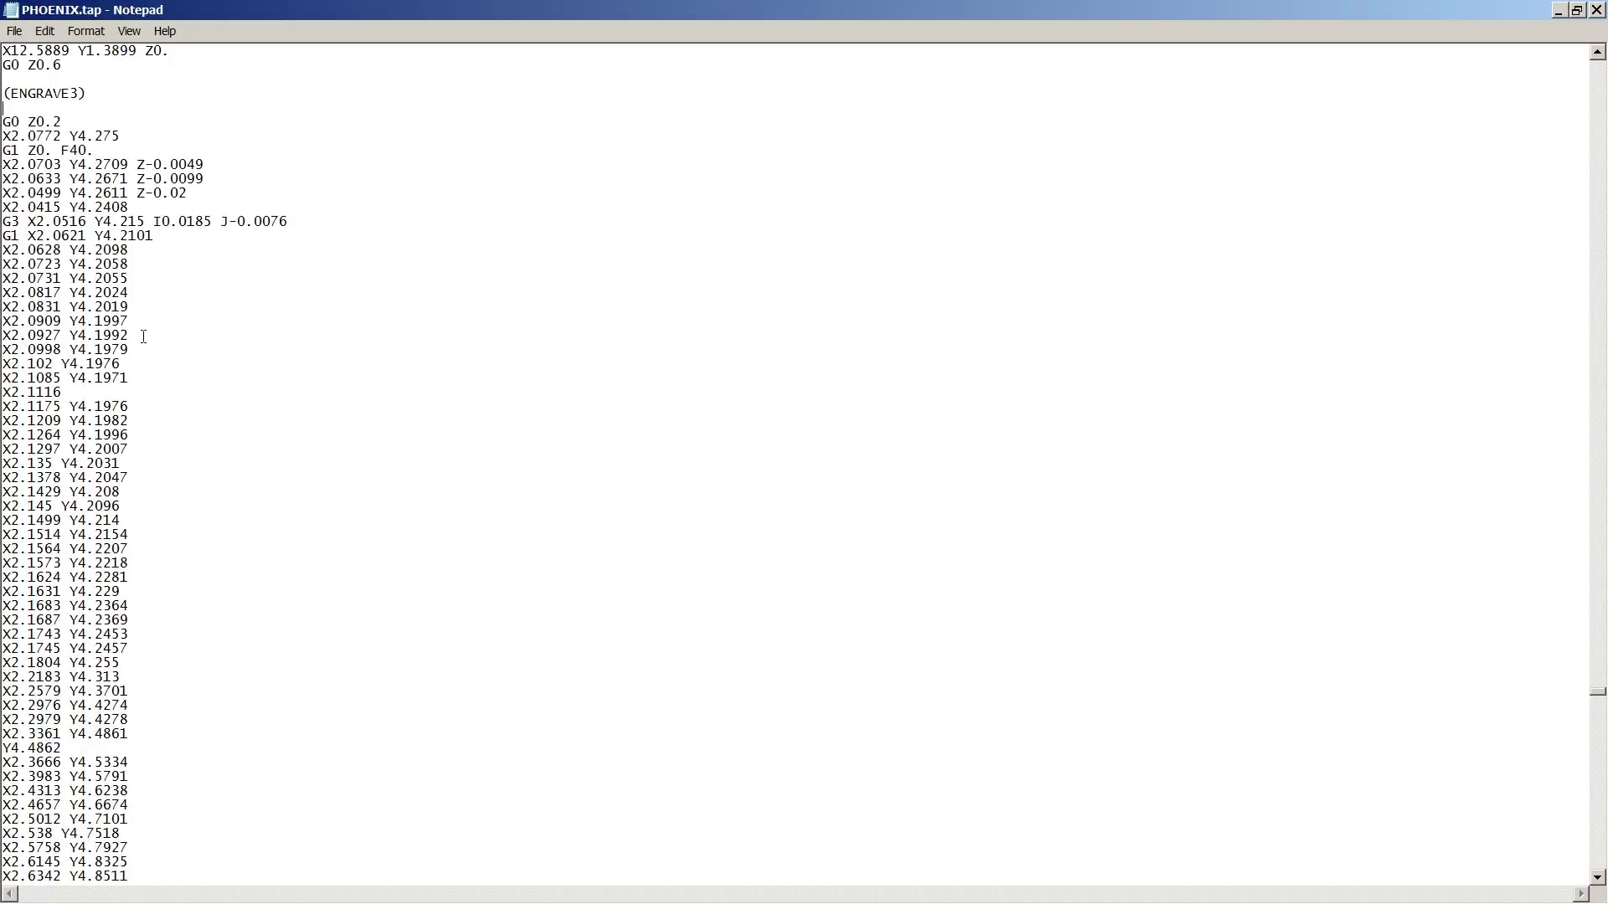
{"action": "key", "text": "Delete"}
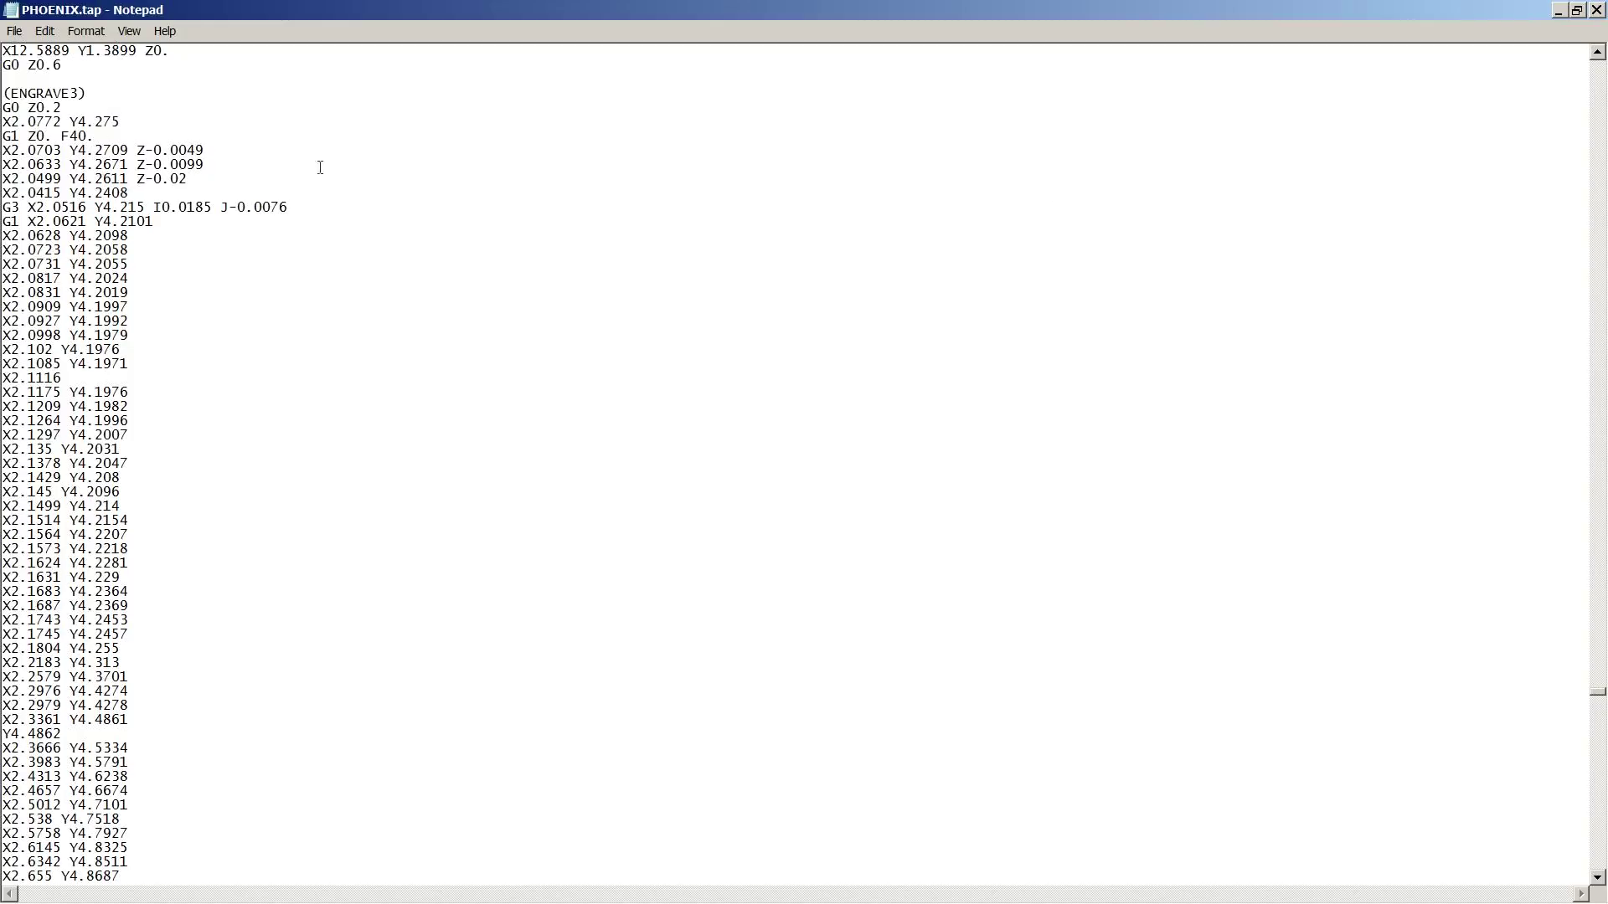
{"action": "left_click", "coordinate": [1596, 9]}
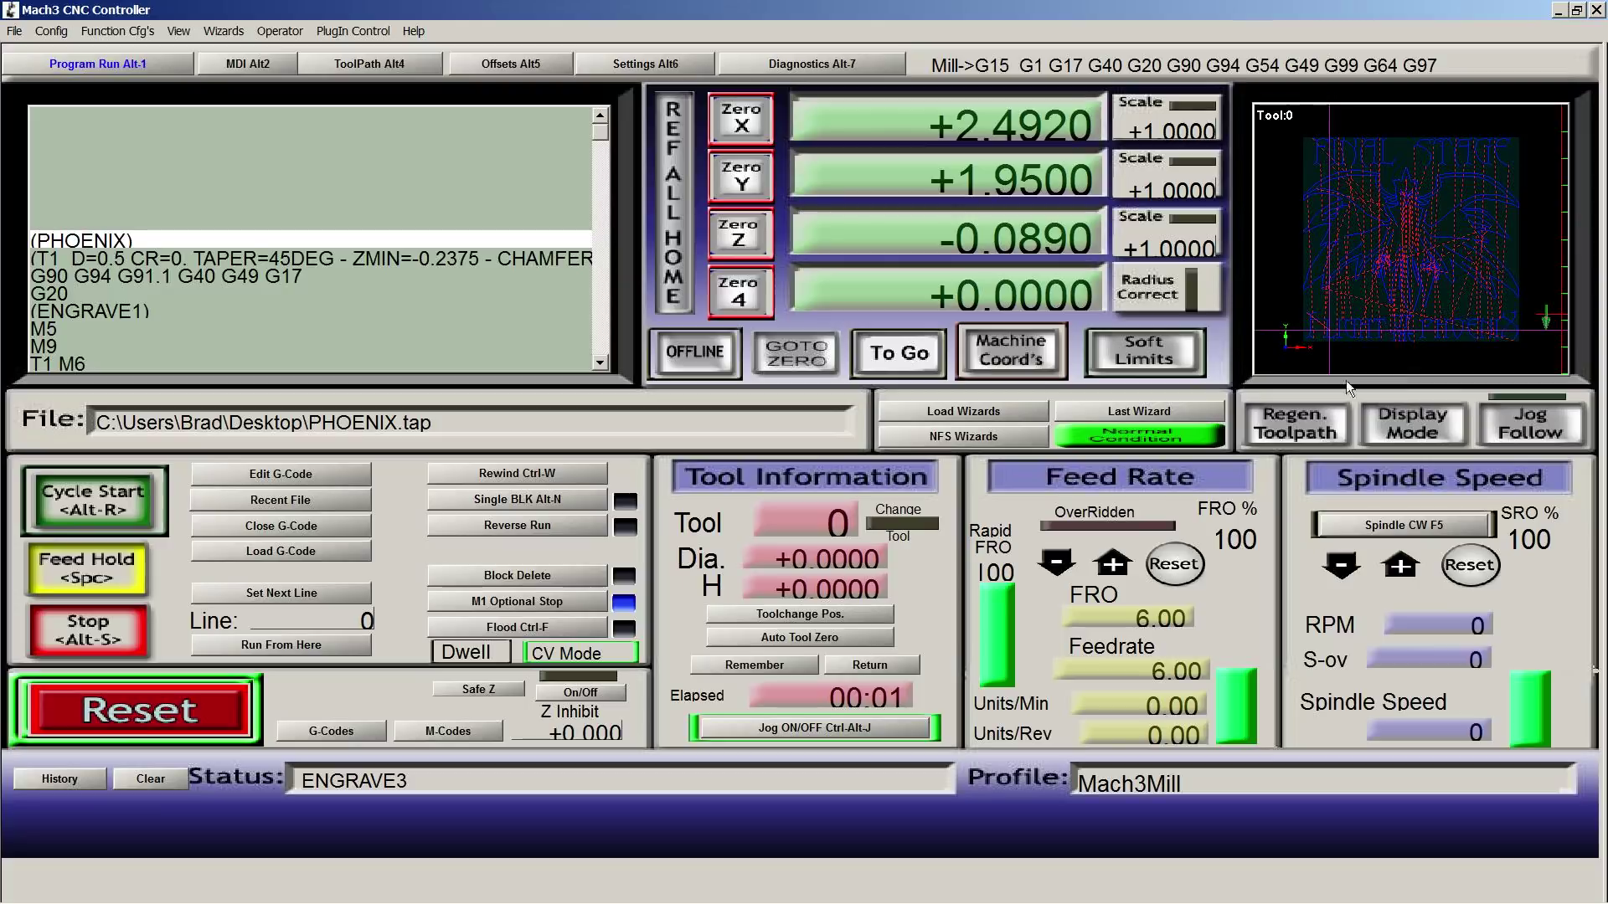
- Inspect the edited program's toolpath in 3D for the removed perimeter cut, and return to the program run screen
{"action": "key", "text": "alt+4"}
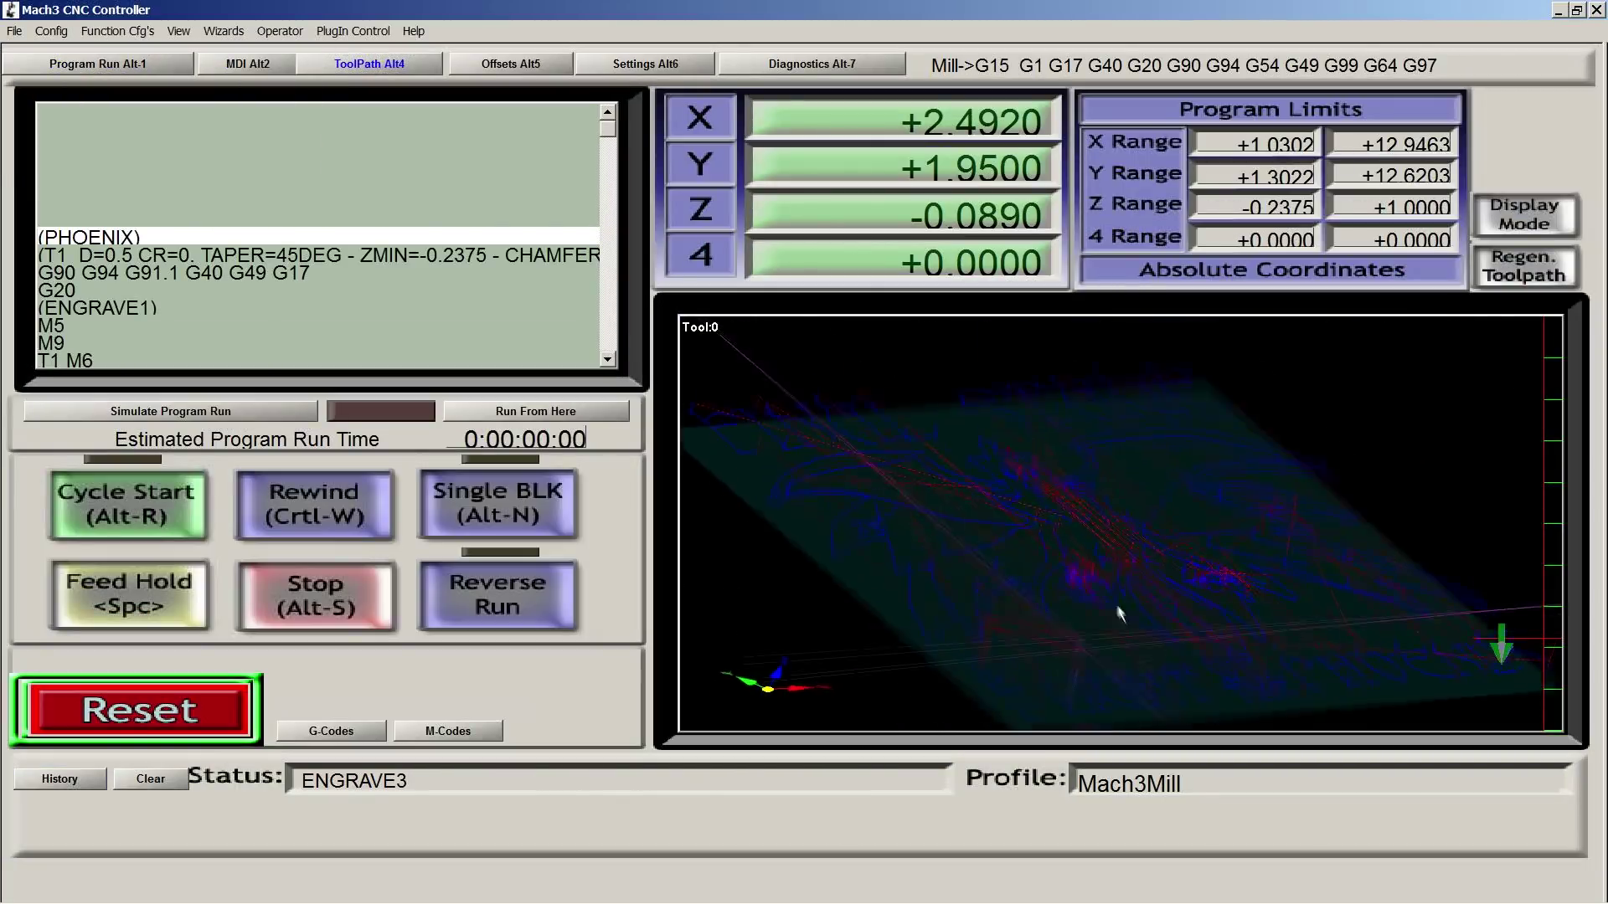
{"action": "left_click_drag", "start_coordinate": [1120, 614], "coordinate": [1012, 614]}
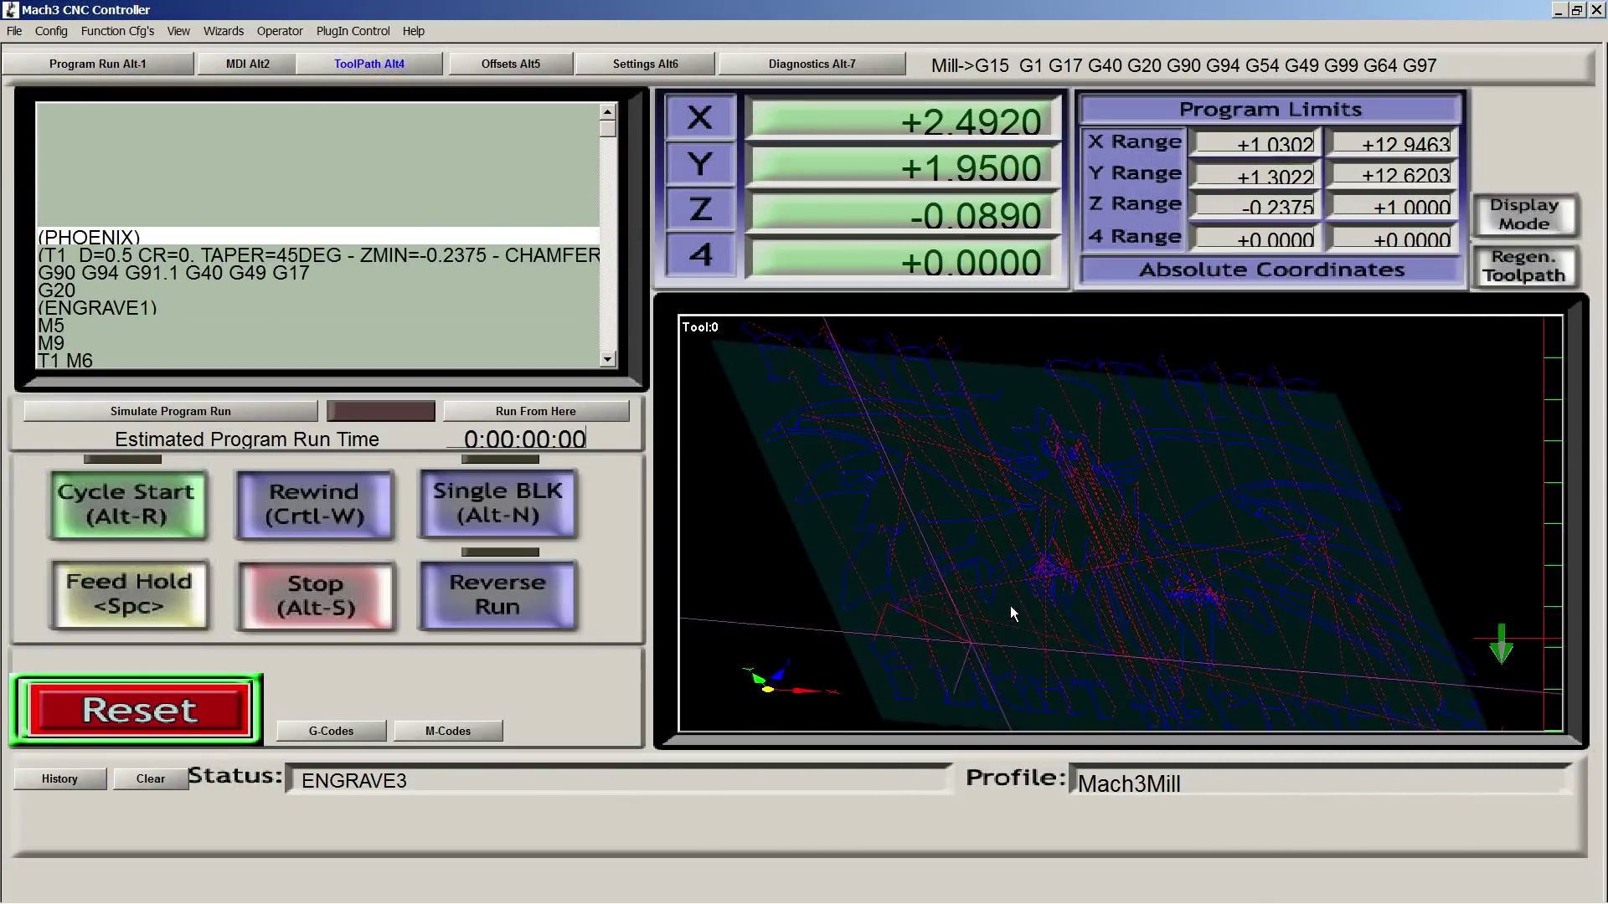
{"action": "left_click", "coordinate": [148, 65]}
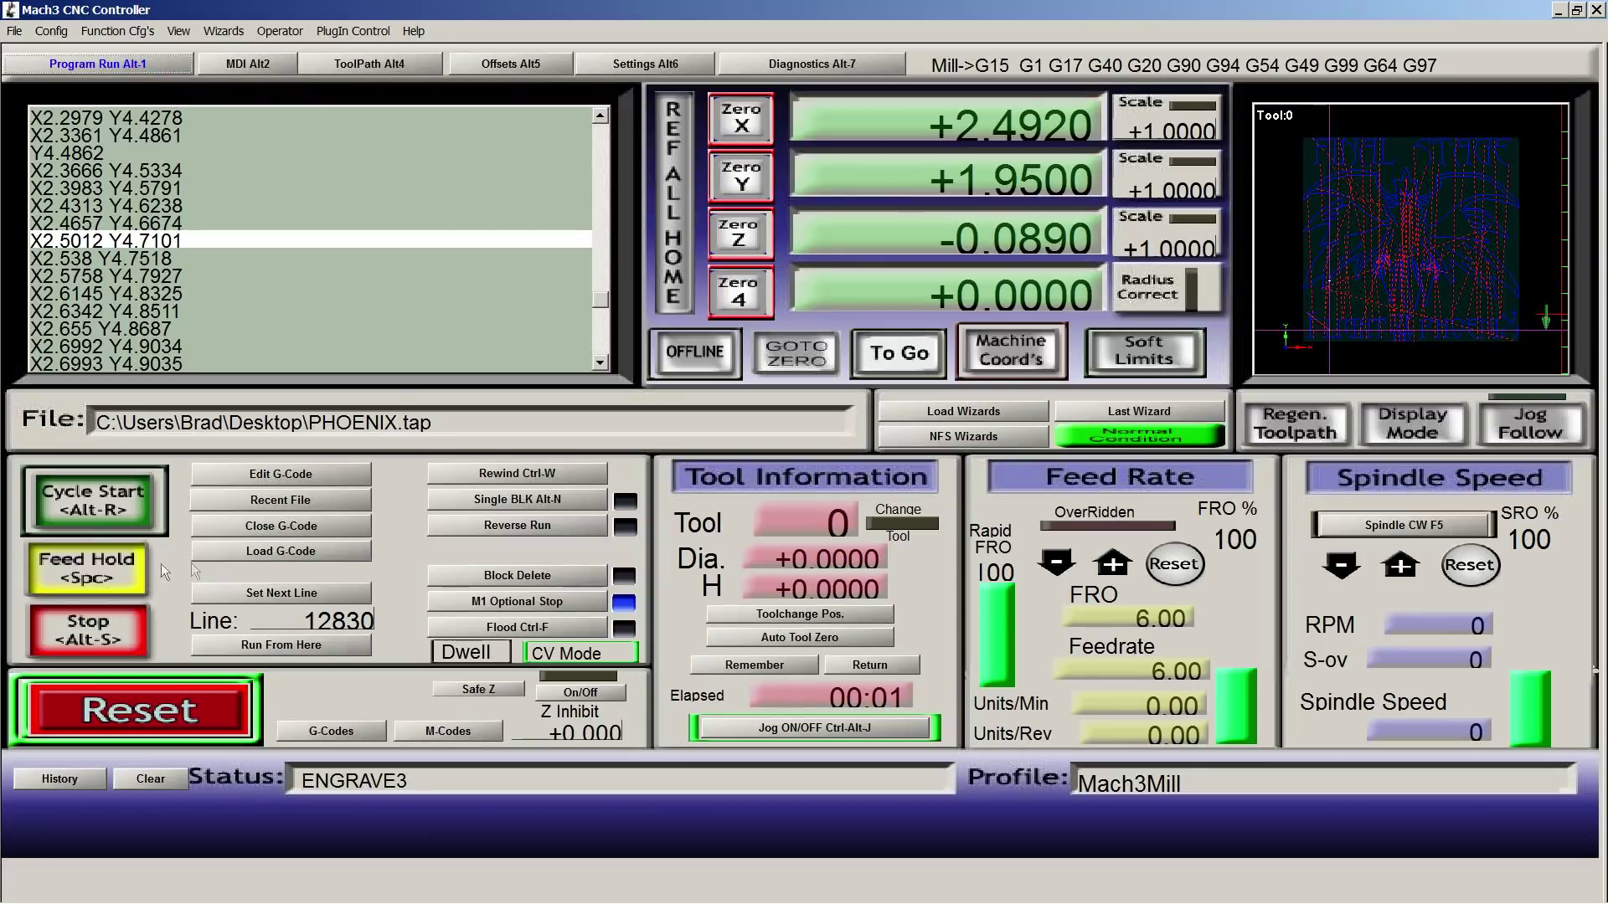